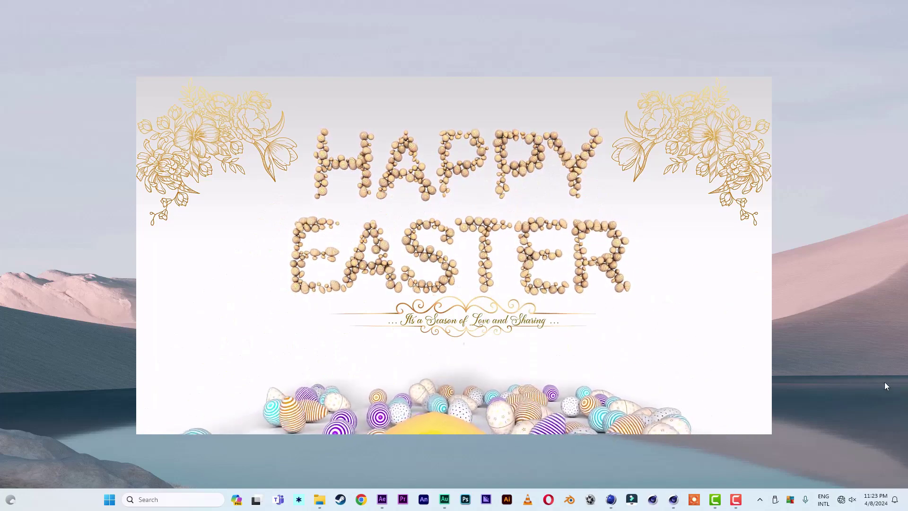
# - Switch to Cinema 4D and maximize the Right view of the empty scene
pyautogui.click(672, 505)
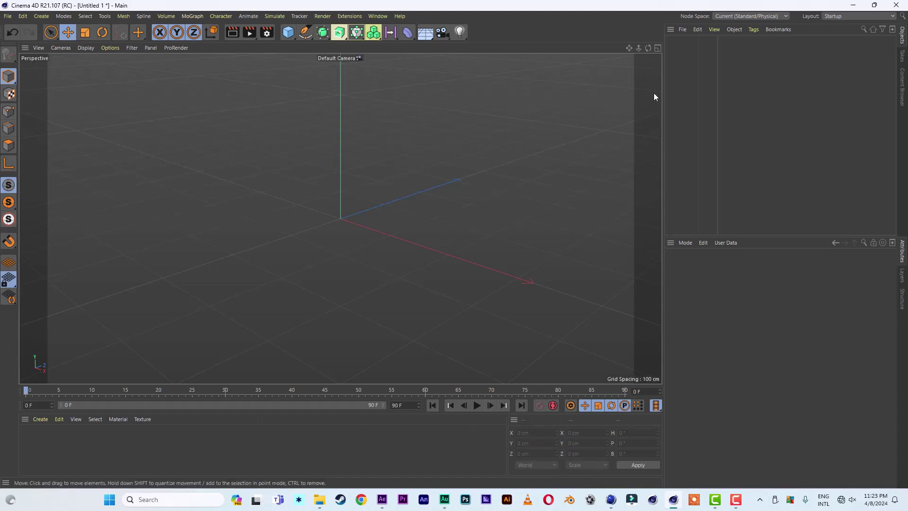
pyautogui.click(657, 48)
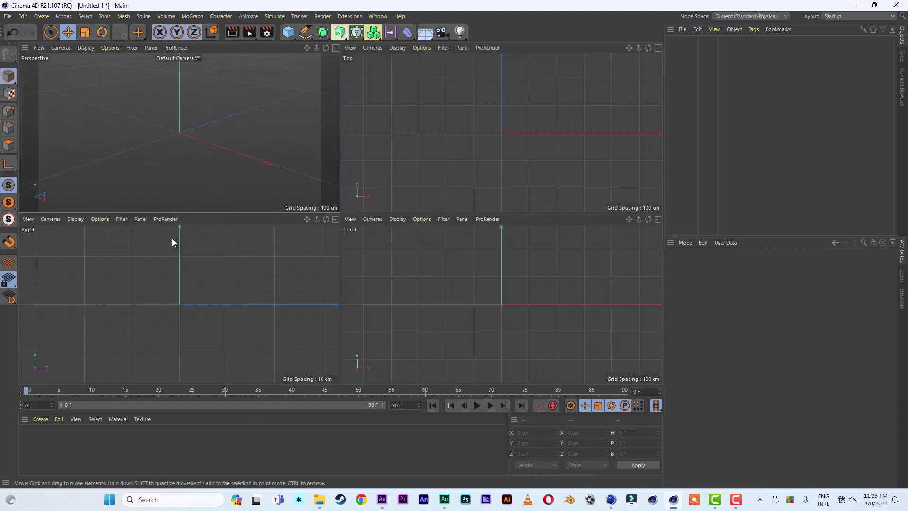
pyautogui.click(334, 220)
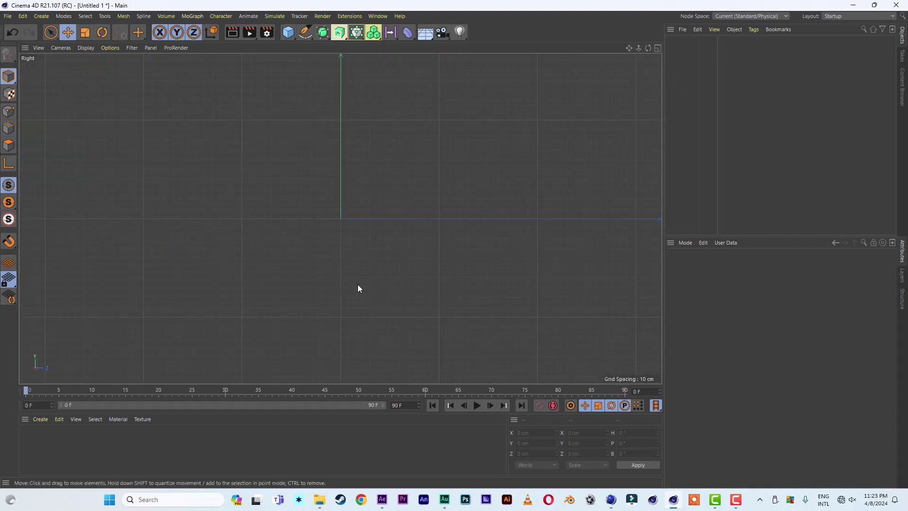
# - Draw a four-point half-egg profile with the Spline Pen, from about Y 111 cm, bulging to about Z 41 cm, down to the origin
pyautogui.click(311, 37)
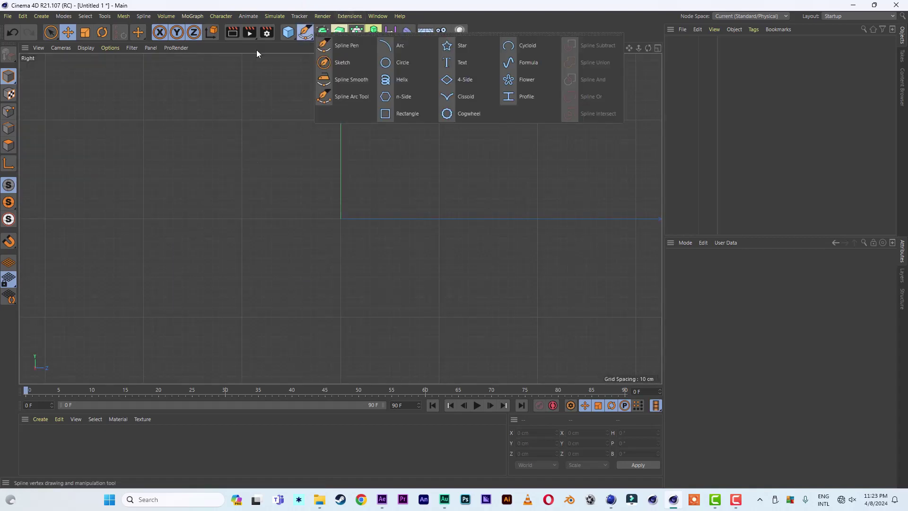
pyautogui.click(353, 48)
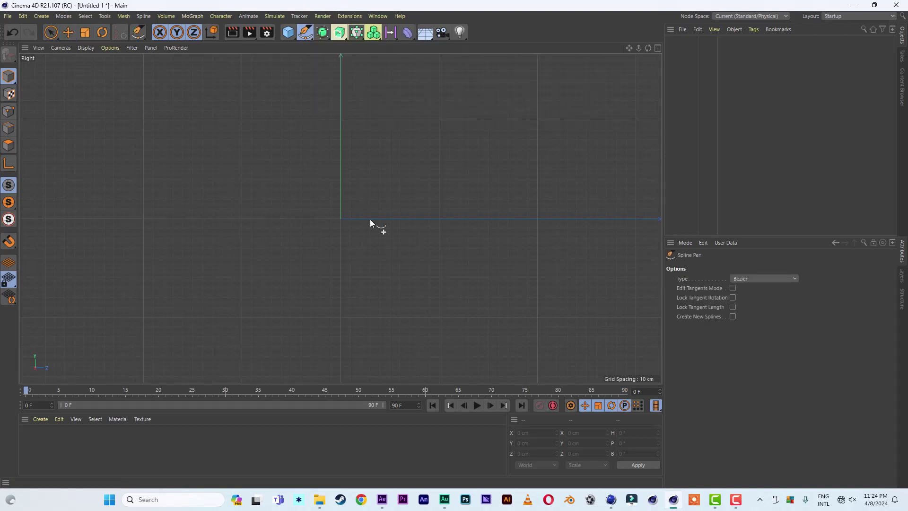
pyautogui.click(341, 109)
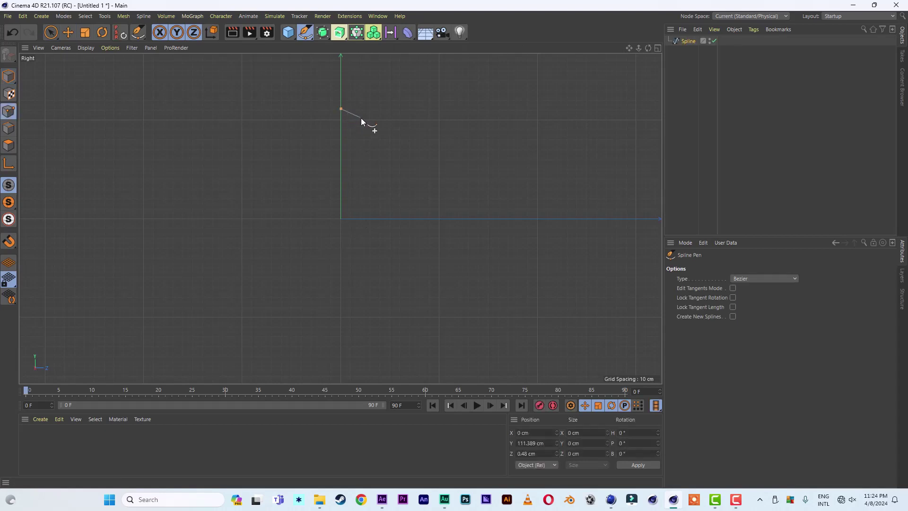
pyautogui.click(356, 117)
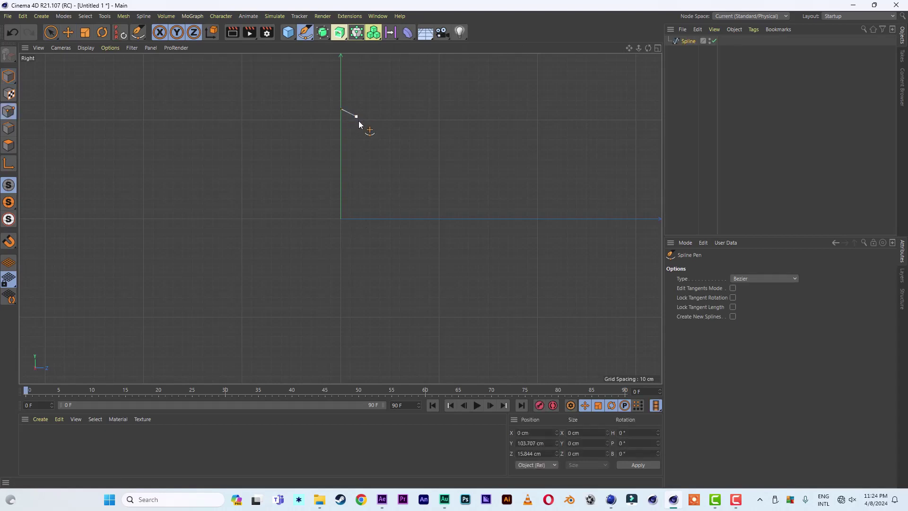
pyautogui.click(381, 172)
pyautogui.click(340, 219)
# - Activate Live Selection and detach the spline Tangents commands as a floating palette placed beside the profile
pyautogui.click(51, 33)
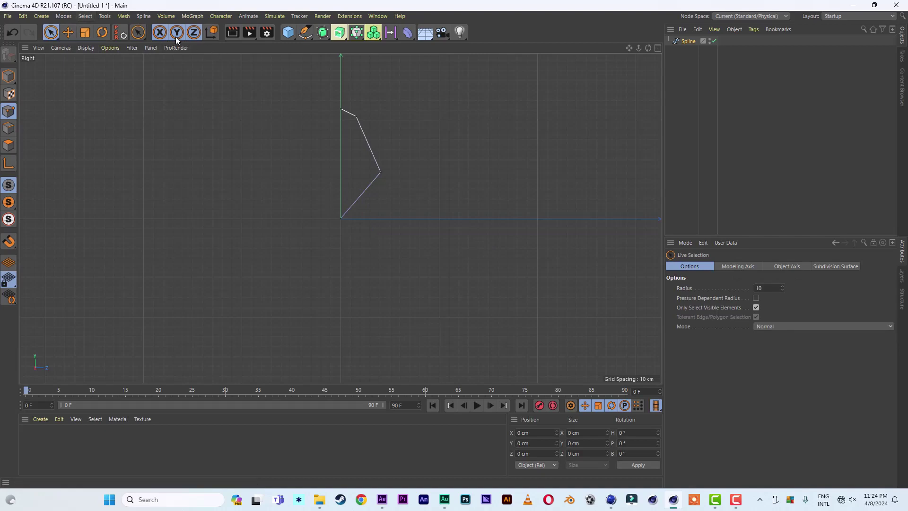
pyautogui.click(144, 17)
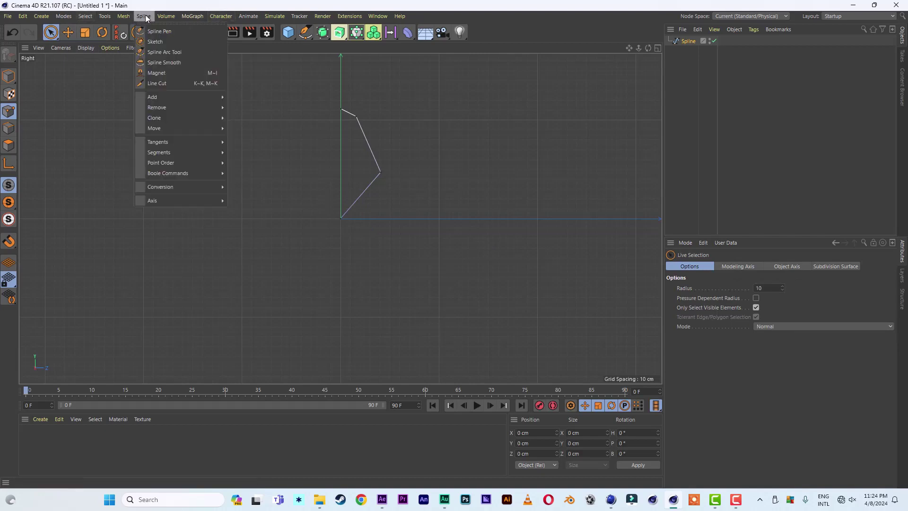
pyautogui.moveTo(171, 142)
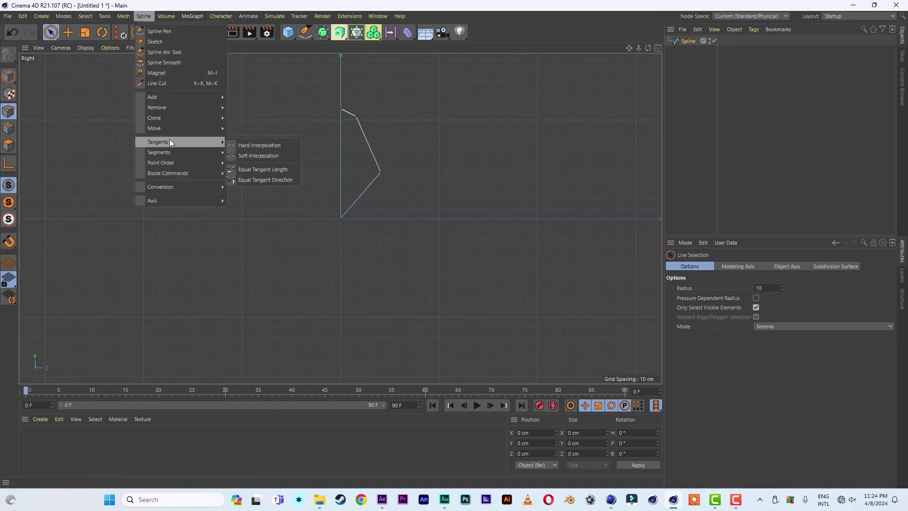
pyautogui.click(266, 137)
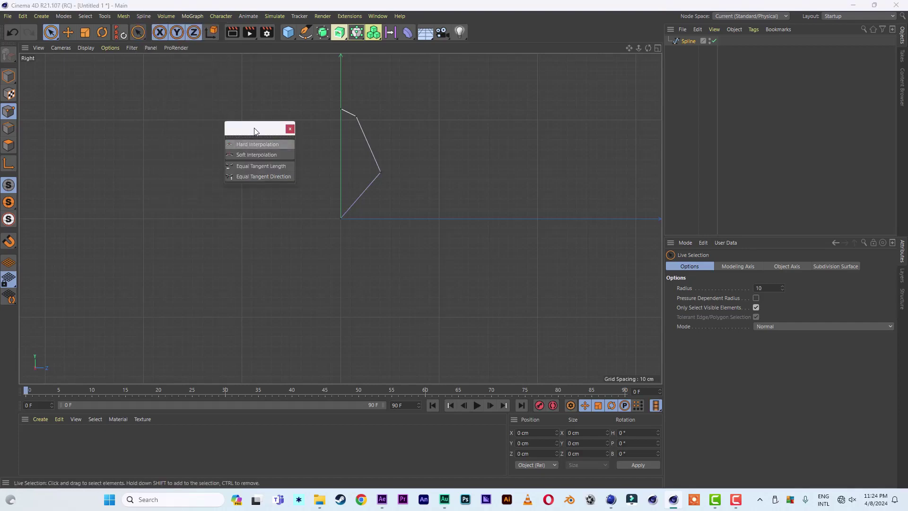
pyautogui.moveTo(254, 132); pyautogui.dragTo(523, 116)
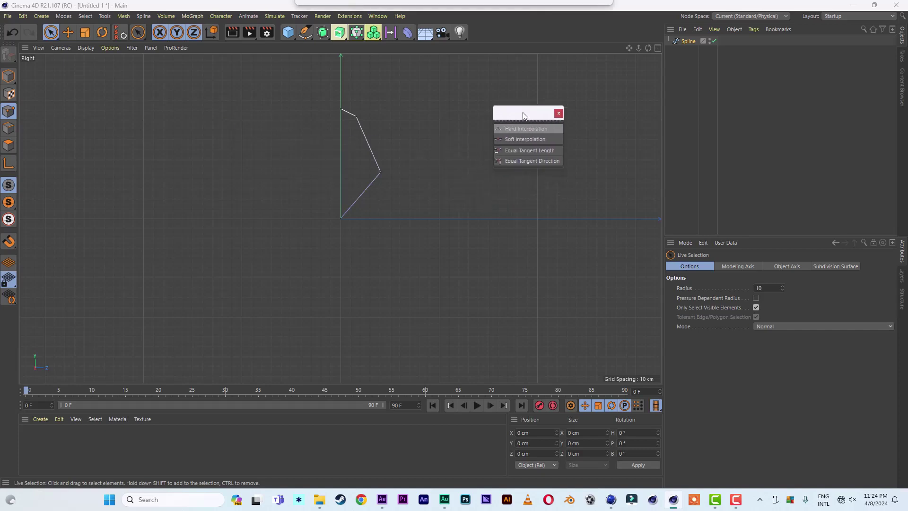
# - Apply Soft Interpolation to the profile's widest point and to its upper shoulder point
pyautogui.click(381, 173)
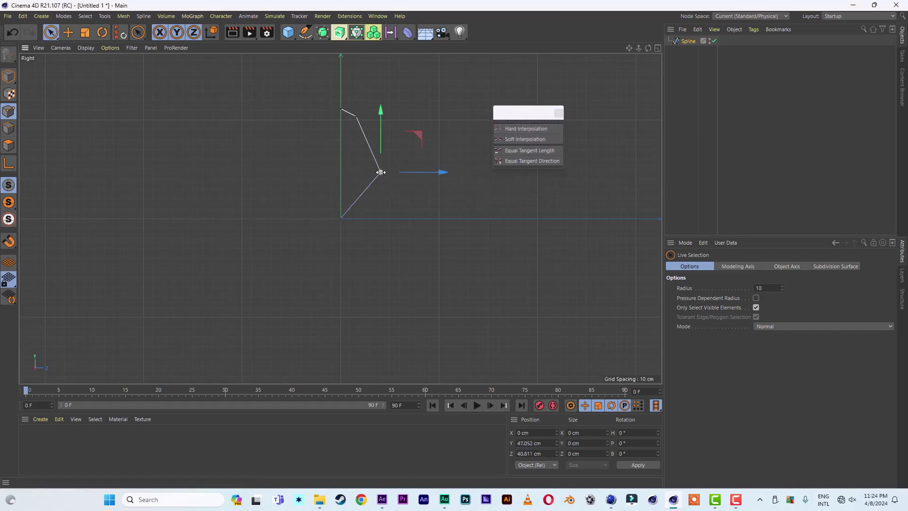
pyautogui.click(523, 138)
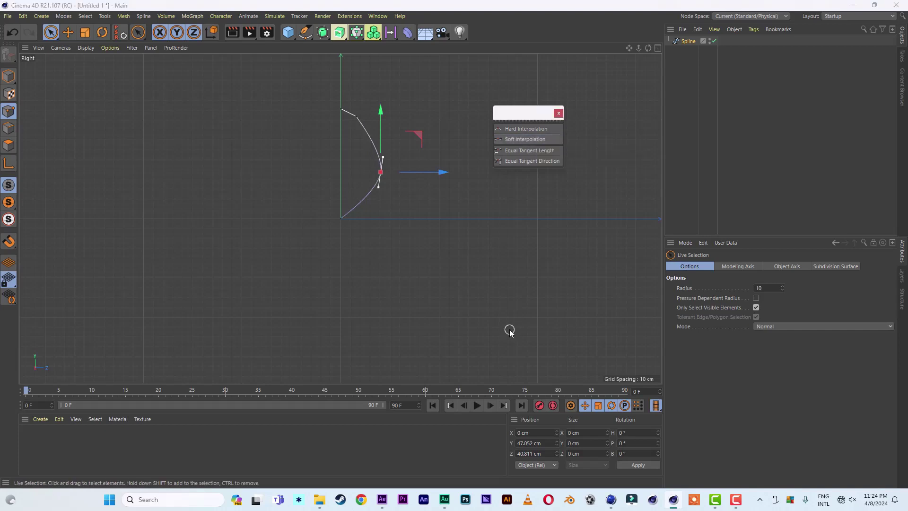
pyautogui.click(356, 117)
pyautogui.click(532, 139)
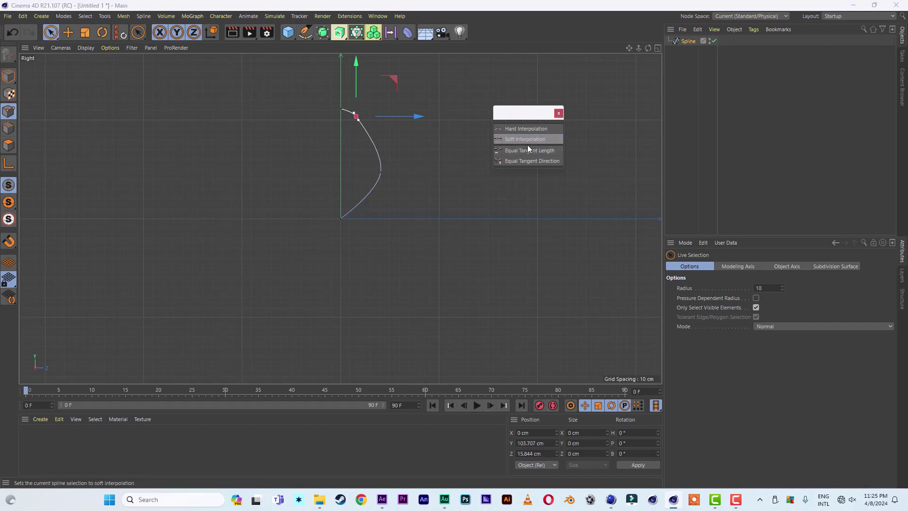
# - Scale the widest point's tangents longer vertically and lower the point to about Y 33 cm
pyautogui.click(380, 173)
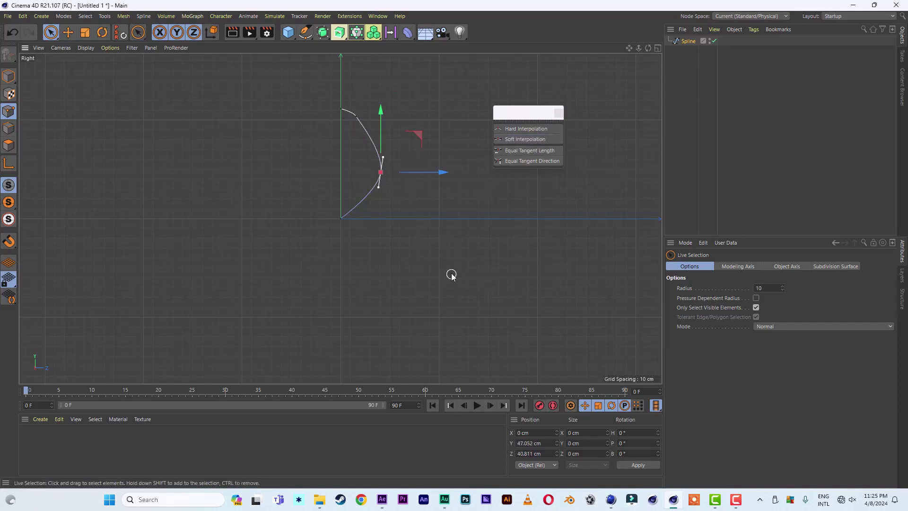
pyautogui.click(82, 34)
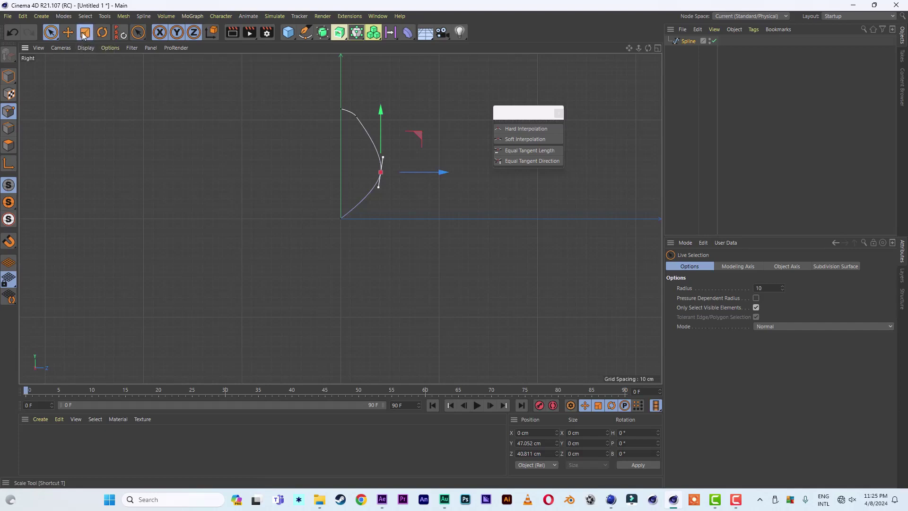
pyautogui.moveTo(381, 109)
pyautogui.mouseDown()
pyautogui.moveTo(376, 70)
pyautogui.moveTo(381, 100)
pyautogui.mouseUp()
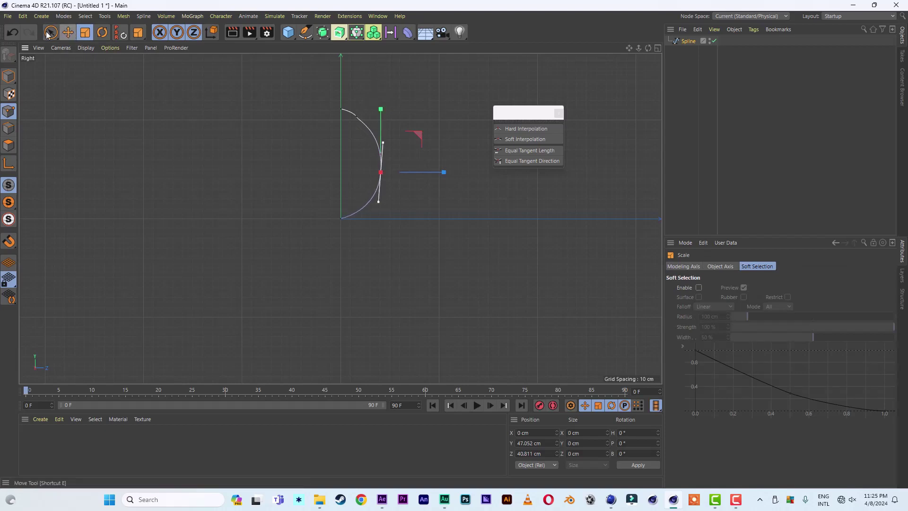
pyautogui.click(49, 33)
pyautogui.moveTo(381, 110); pyautogui.dragTo(379, 124)
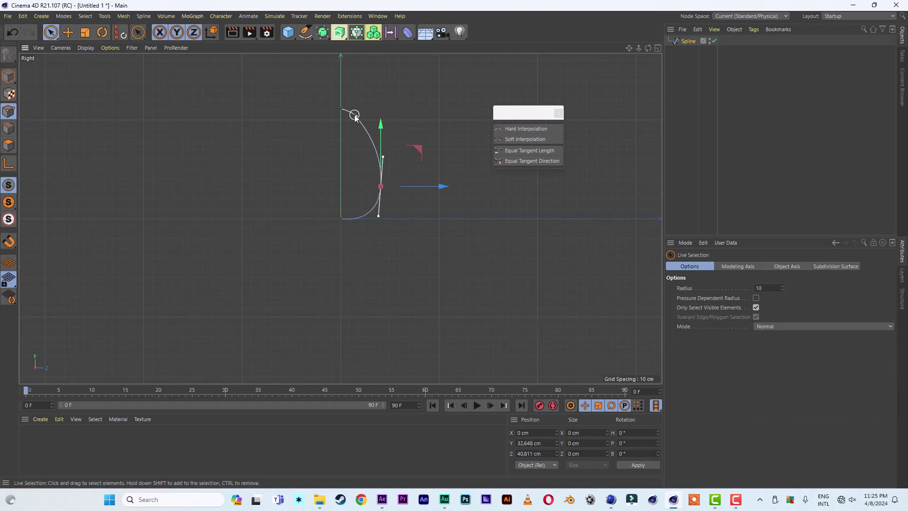
# - Move the profile's upper shoulder point closer to the vertical axis and raise it to about Y 106 cm, leaving the spline deselected
pyautogui.click(355, 116)
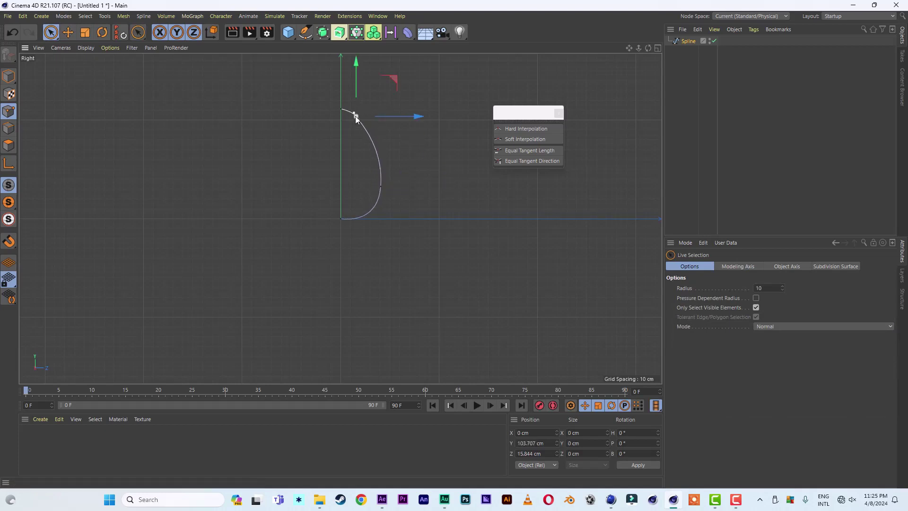
pyautogui.scroll(2, 347, 103)
pyautogui.scroll(2, 346, 104)
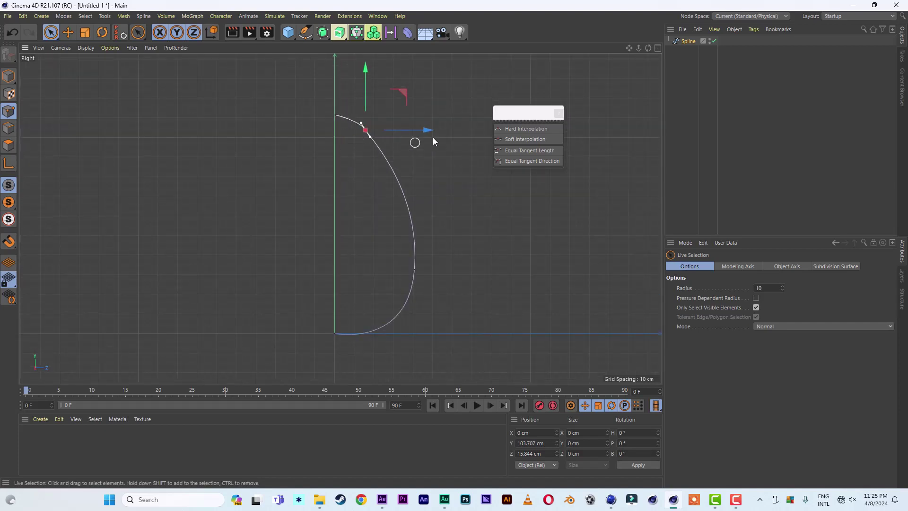
pyautogui.moveTo(427, 129); pyautogui.dragTo(421, 128)
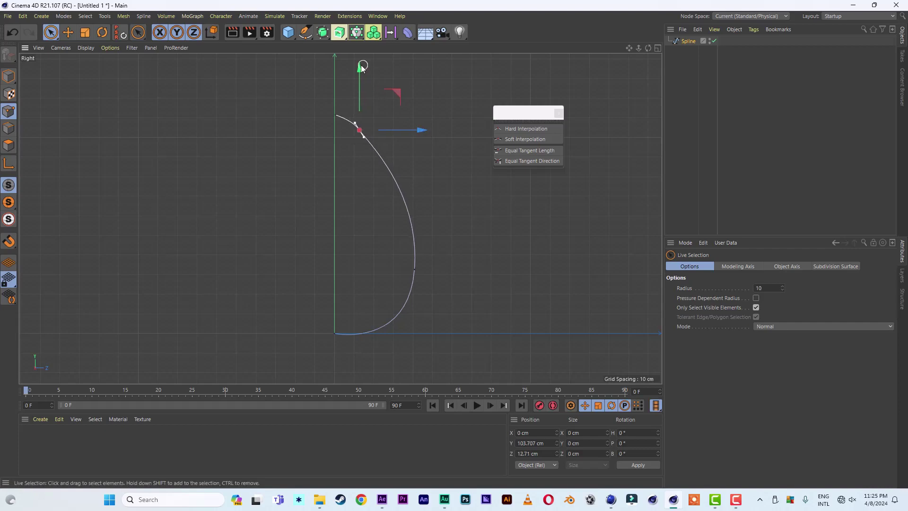
pyautogui.moveTo(358, 66); pyautogui.dragTo(355, 63)
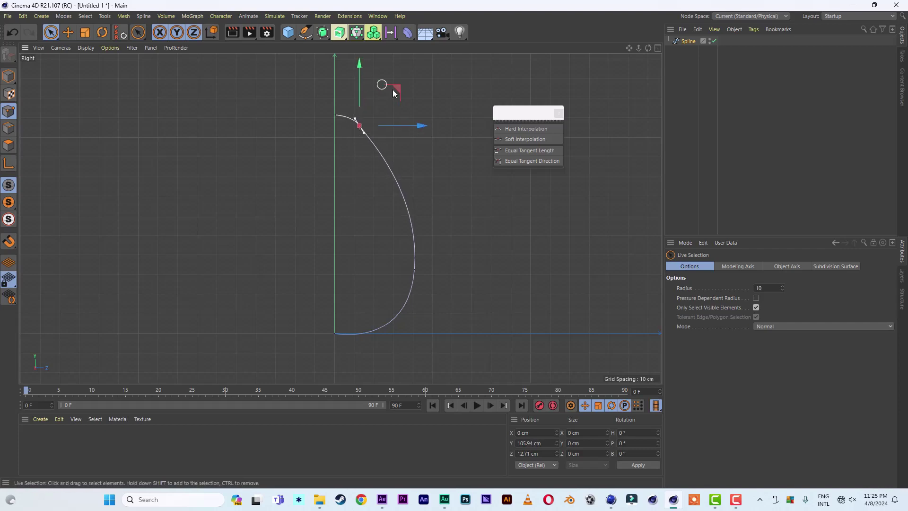
pyautogui.moveTo(421, 126); pyautogui.dragTo(395, 118)
pyautogui.click(762, 102)
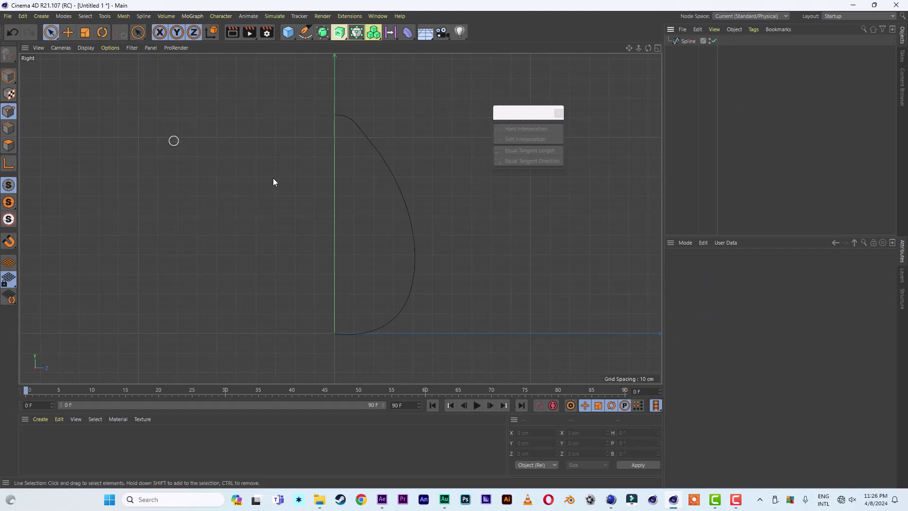
# - Add a Lathe generator in the Perspective view and make the spline its child to revolve the profile into an egg
pyautogui.scroll(-2, 349, 196)
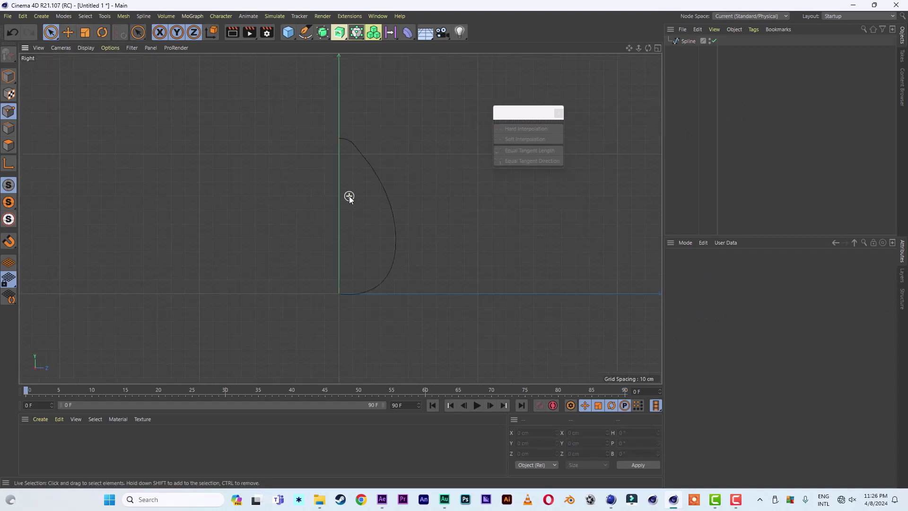
pyautogui.click(51, 32)
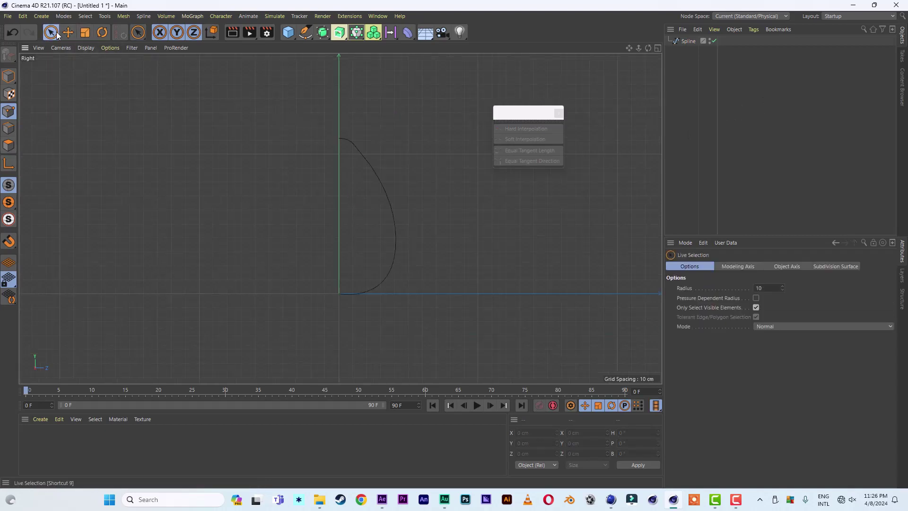
pyautogui.click(657, 48)
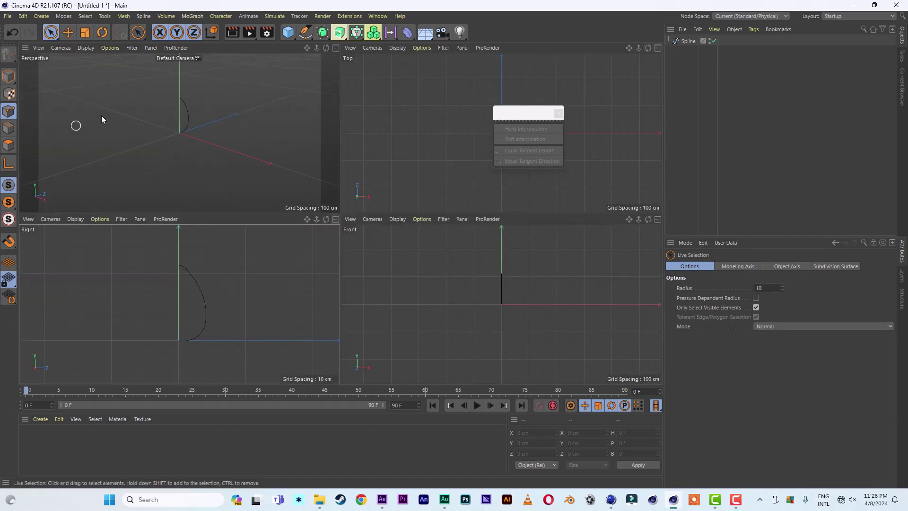
pyautogui.click(335, 48)
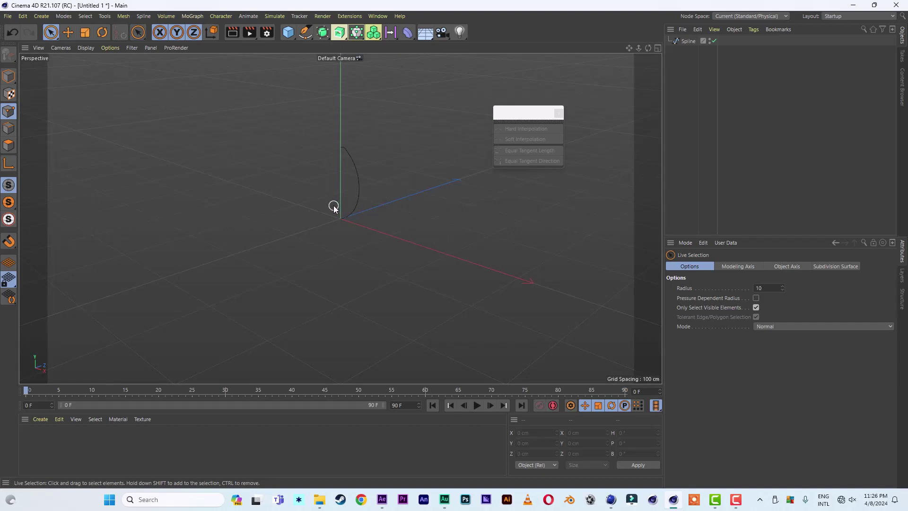
pyautogui.keyDown('alt'); pyautogui.moveTo(361, 206); pyautogui.dragTo(300, 162); pyautogui.keyUp('alt')
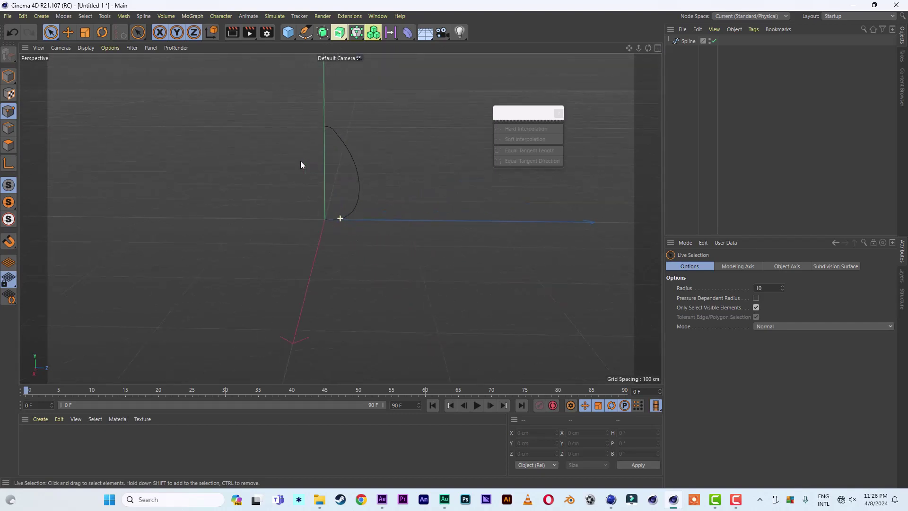
pyautogui.click(339, 33)
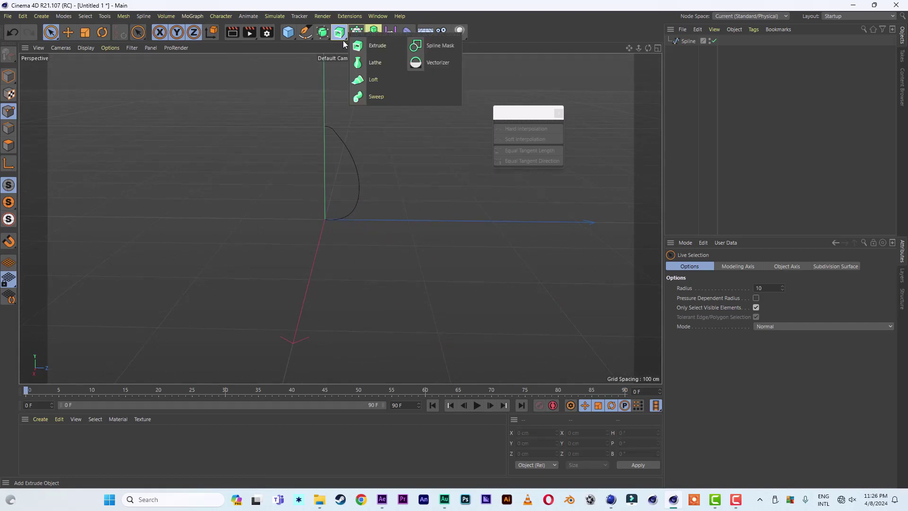
pyautogui.click(376, 63)
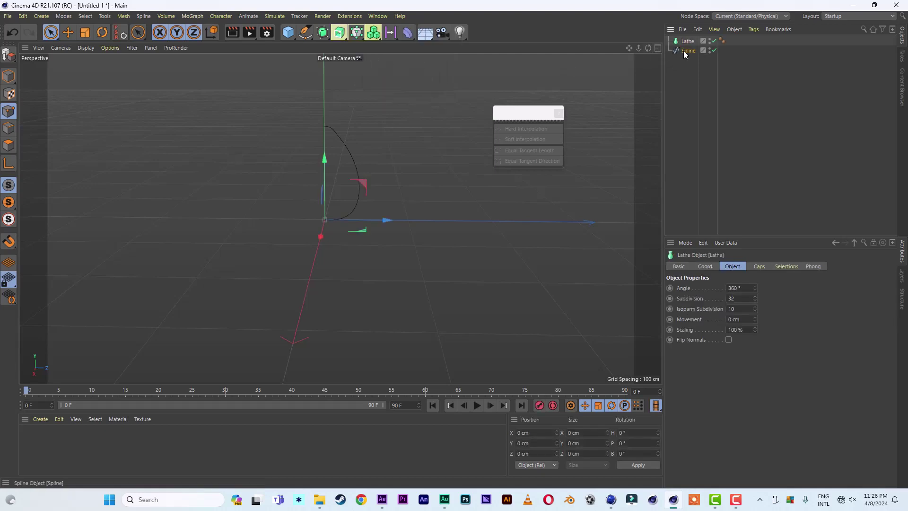
pyautogui.moveTo(688, 50); pyautogui.dragTo(652, 48)
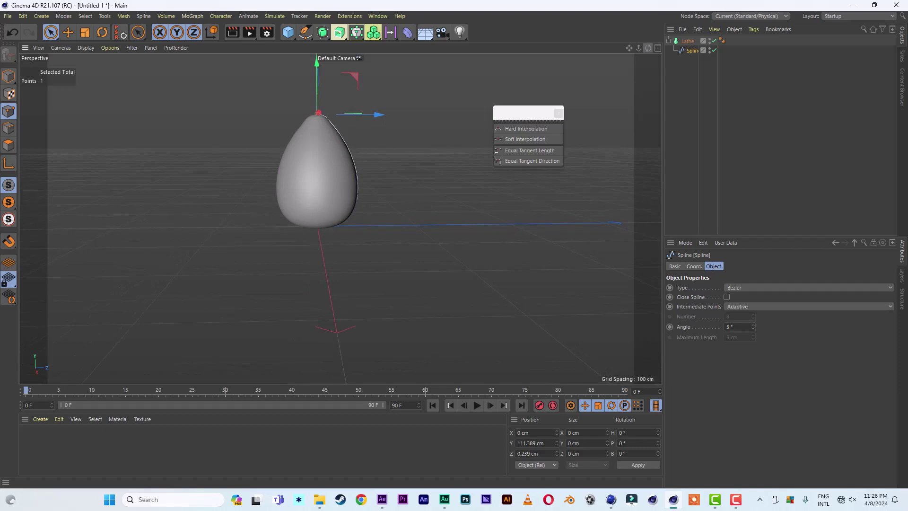
# - Collapse the Lathe hierarchy and select the Lathe object
pyautogui.moveTo(638, 49); pyautogui.dragTo(638, 51)
pyautogui.click(668, 41)
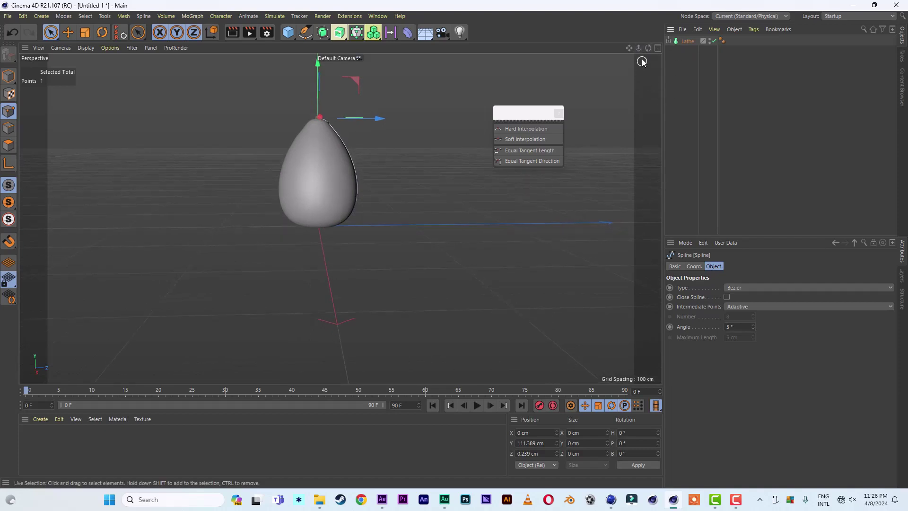
pyautogui.moveTo(648, 49); pyautogui.dragTo(651, 49)
pyautogui.click(689, 41)
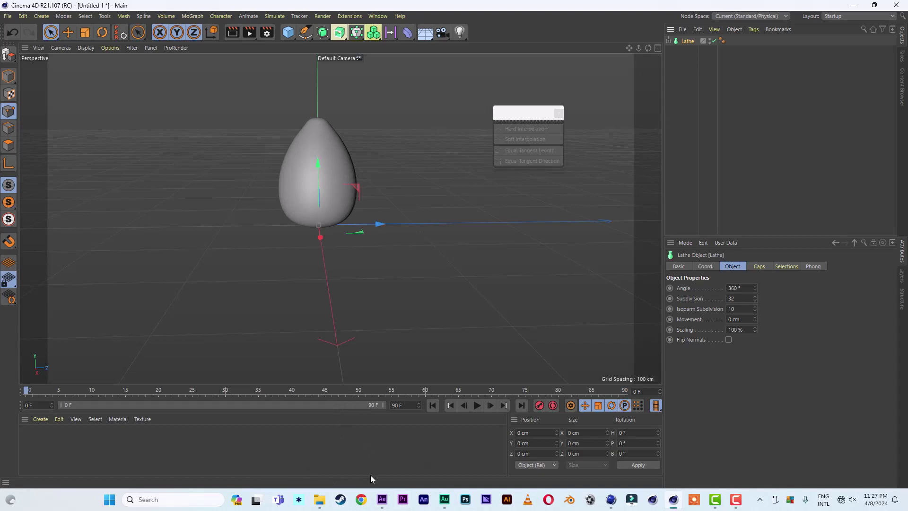
# - Examine the df_00000, bluu_00000 and khh_00000 pattern images in the EASTER EGG folder, and return to Cinema 4D
pyautogui.moveTo(320, 499)
pyautogui.click(428, 447)
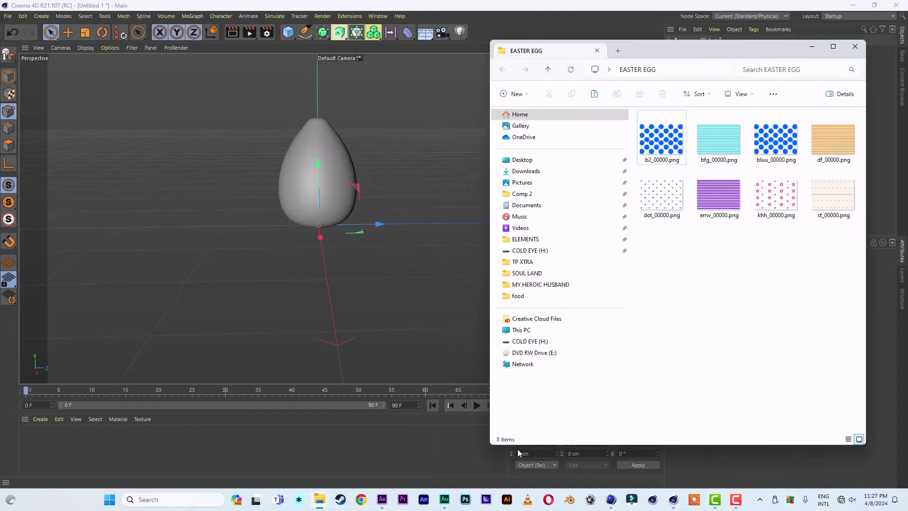
pyautogui.click(847, 147)
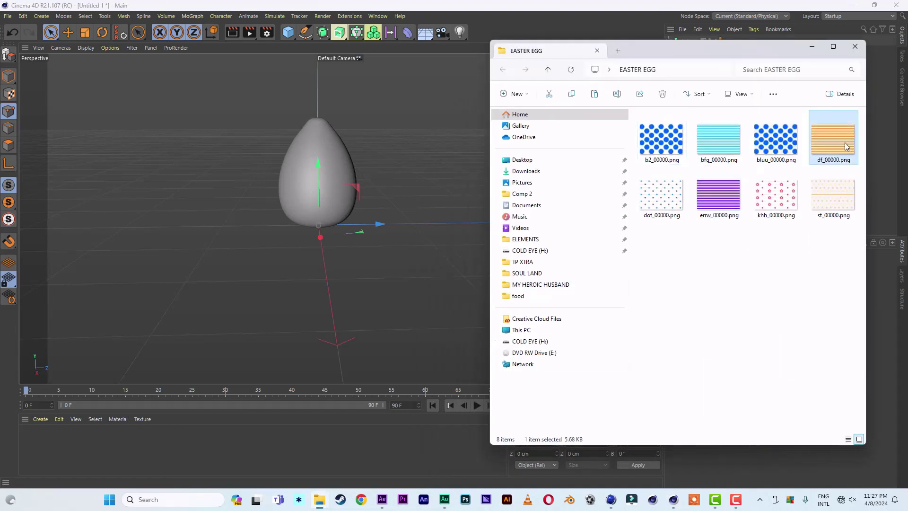
pyautogui.doubleClick(846, 146)
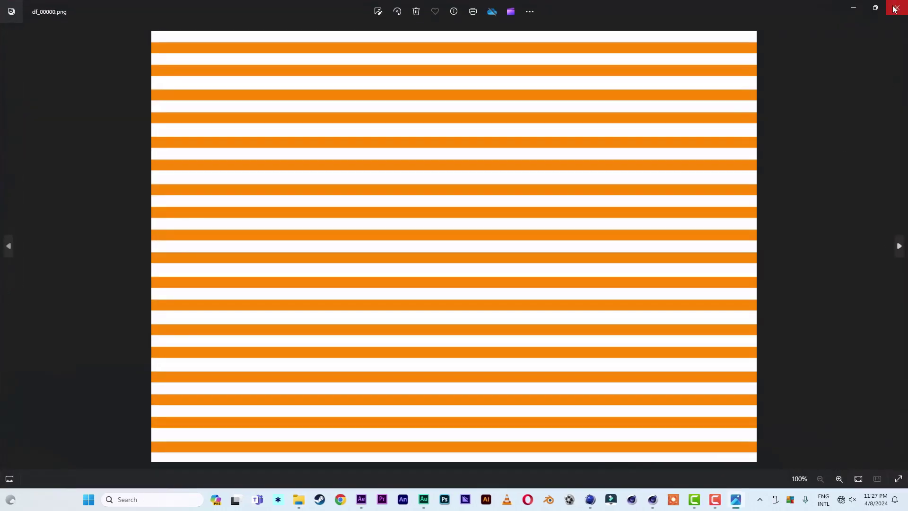
pyautogui.click(895, 9)
pyautogui.doubleClick(771, 137)
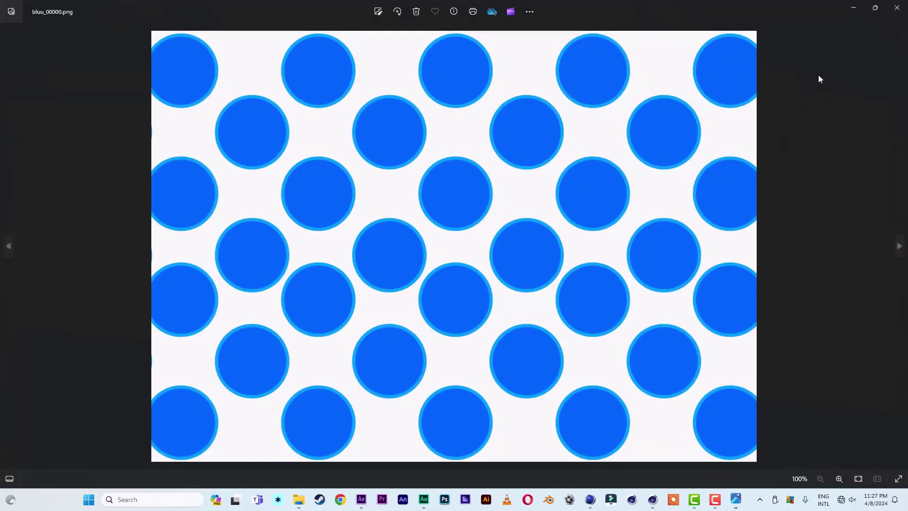
pyautogui.click(896, 8)
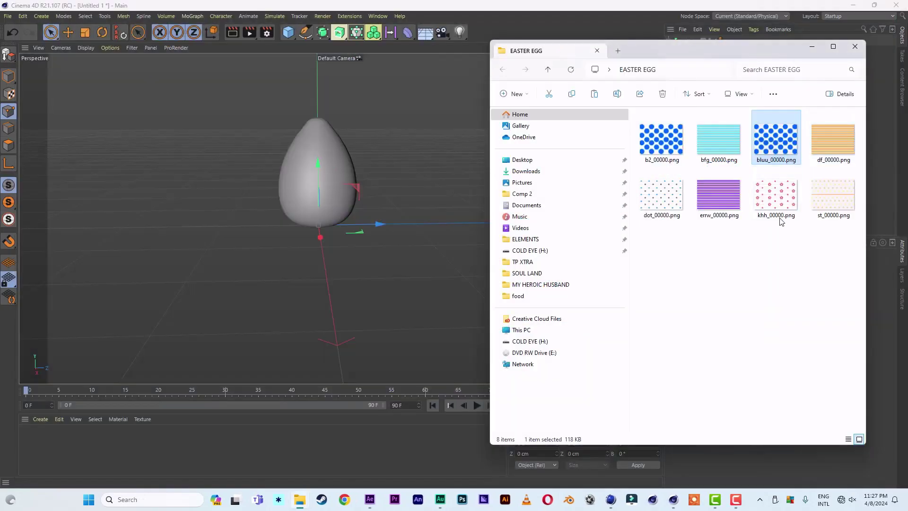
pyautogui.click(779, 213)
pyautogui.doubleClick(779, 213)
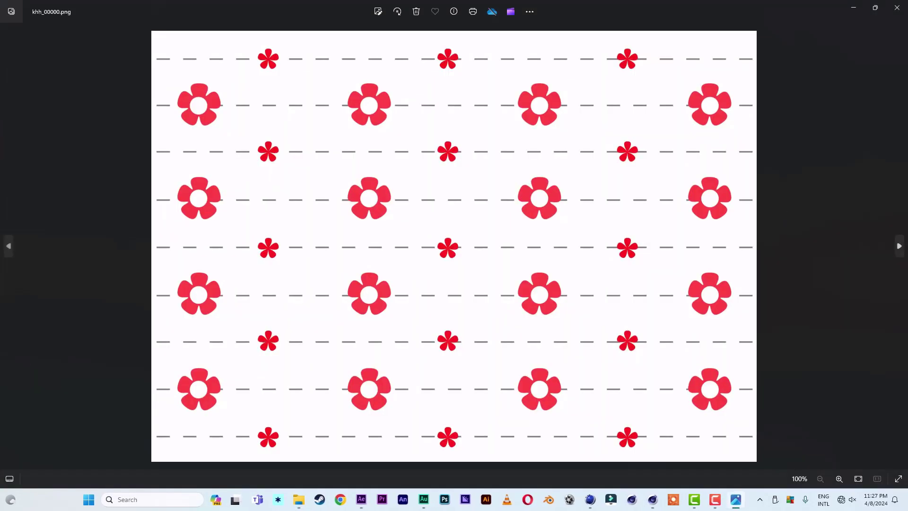
pyautogui.click(894, 8)
pyautogui.click(540, 14)
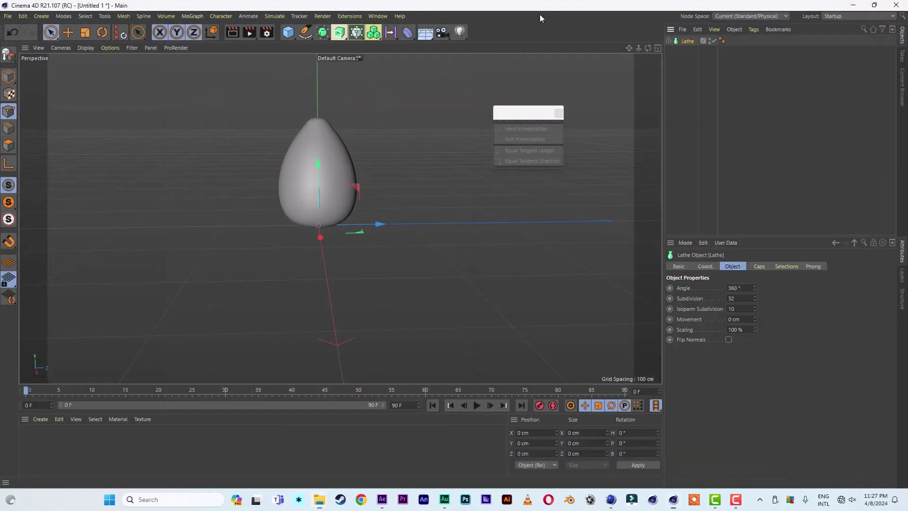
# - Create a material with df_00000.png as its Color texture, copied to the project location, and turn off its Reflectance channel
pyautogui.doubleClick(37, 441)
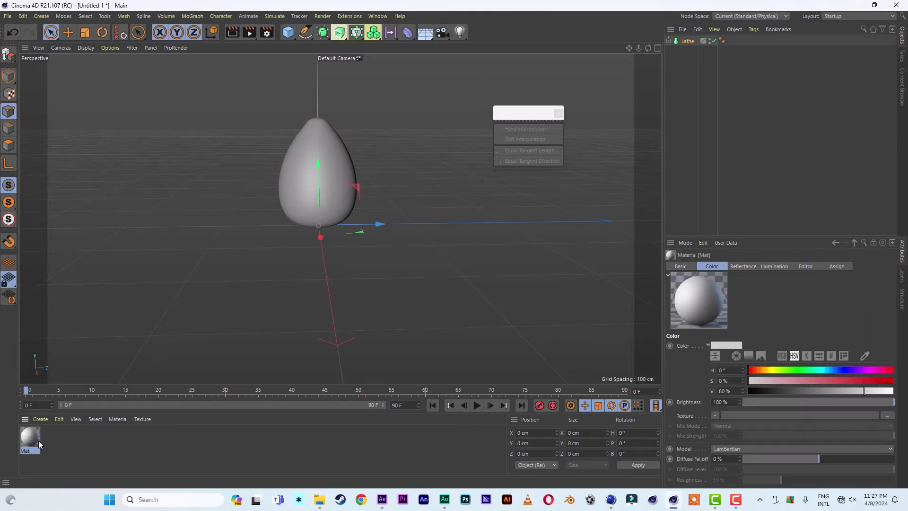
pyautogui.doubleClick(30, 439)
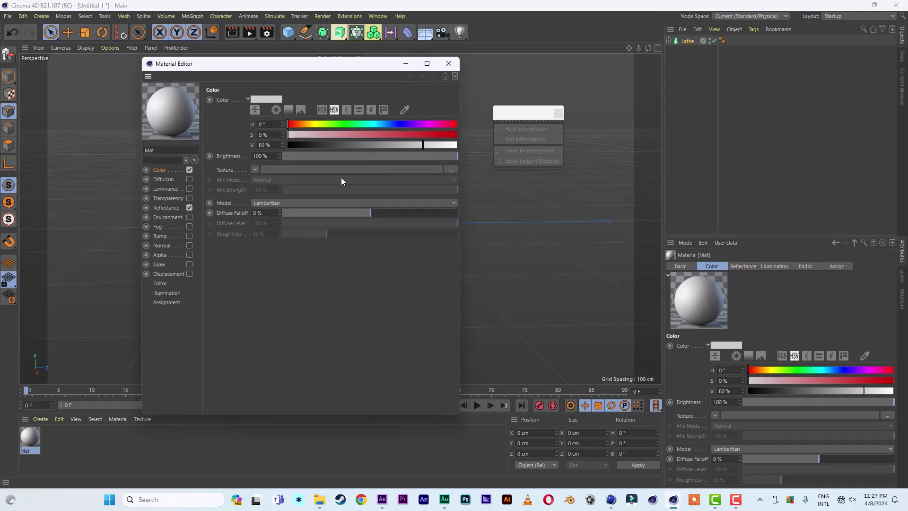
pyautogui.click(449, 169)
pyautogui.click(474, 161)
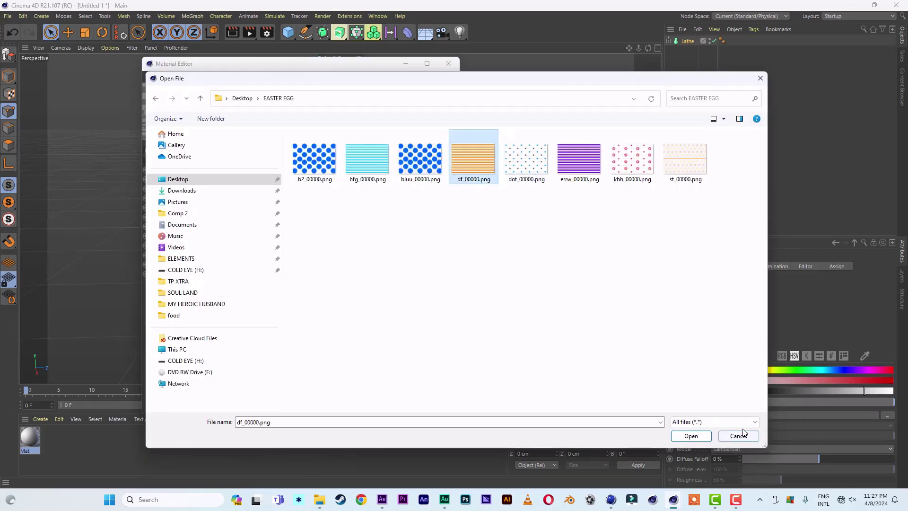
pyautogui.click(692, 435)
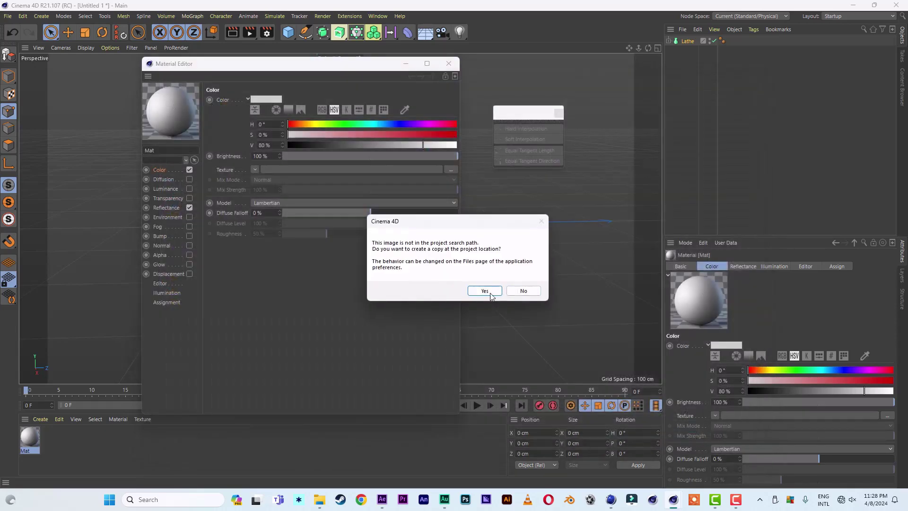
pyautogui.click(491, 294)
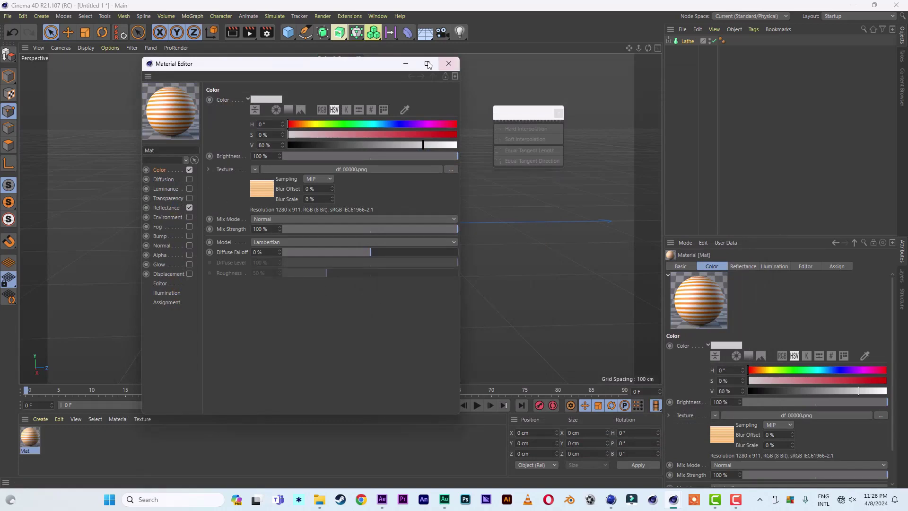
pyautogui.click(189, 207)
pyautogui.click(449, 64)
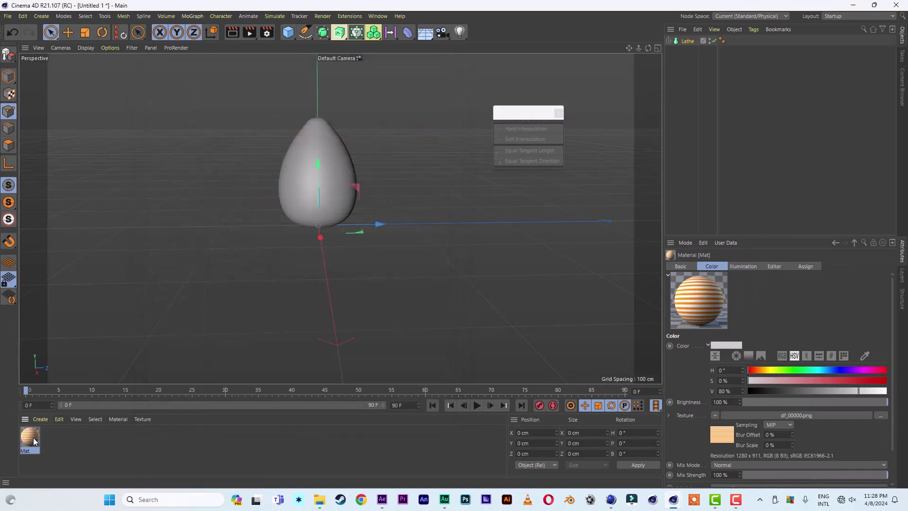
# - Apply the striped material to the Lathe egg and set its projection to Spherical
pyautogui.moveTo(34, 441); pyautogui.dragTo(598, 54)
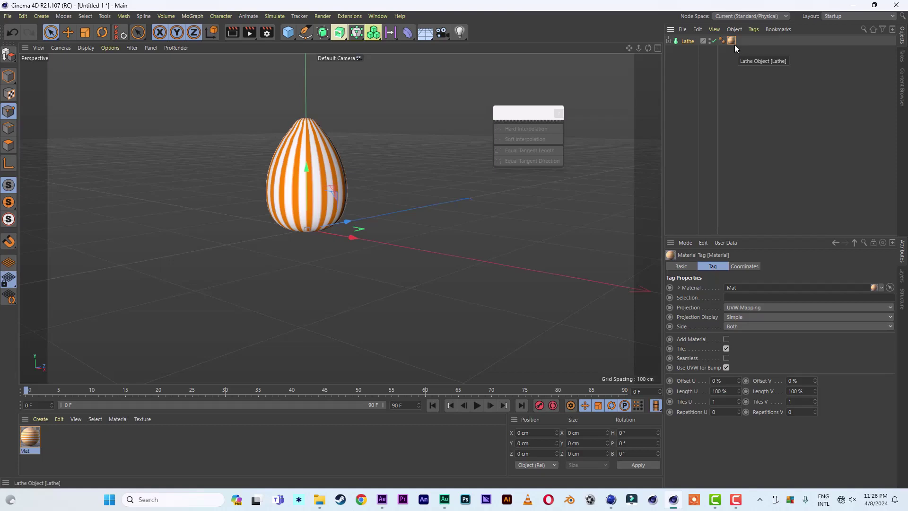
pyautogui.click(740, 309)
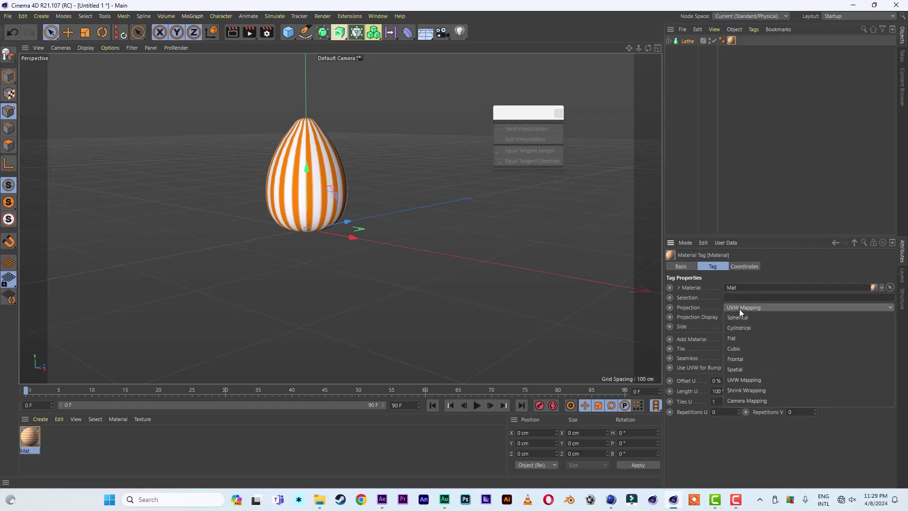
pyautogui.click(741, 316)
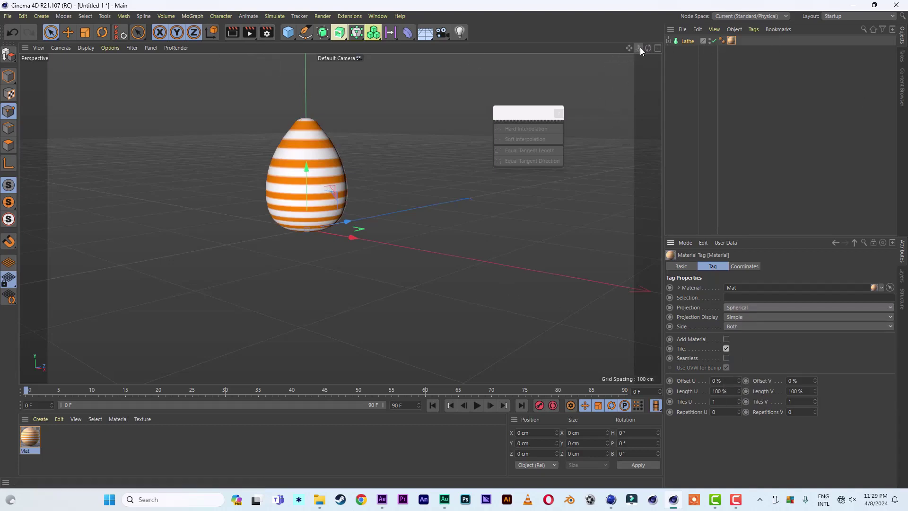
pyautogui.moveTo(639, 49); pyautogui.dragTo(610, 51)
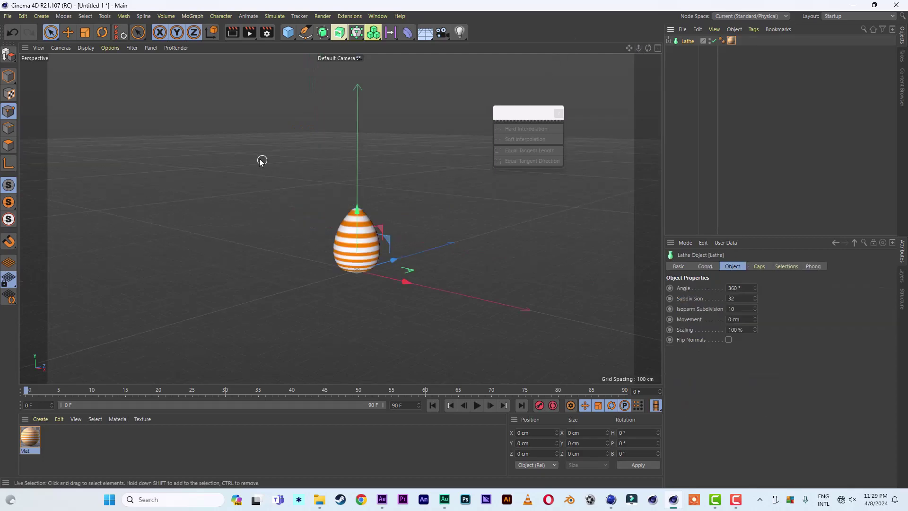
# - Add a particle Emitter, close the floating interpolation palette, and raise the emitter above the egg
pyautogui.click(277, 17)
pyautogui.moveTo(286, 56)
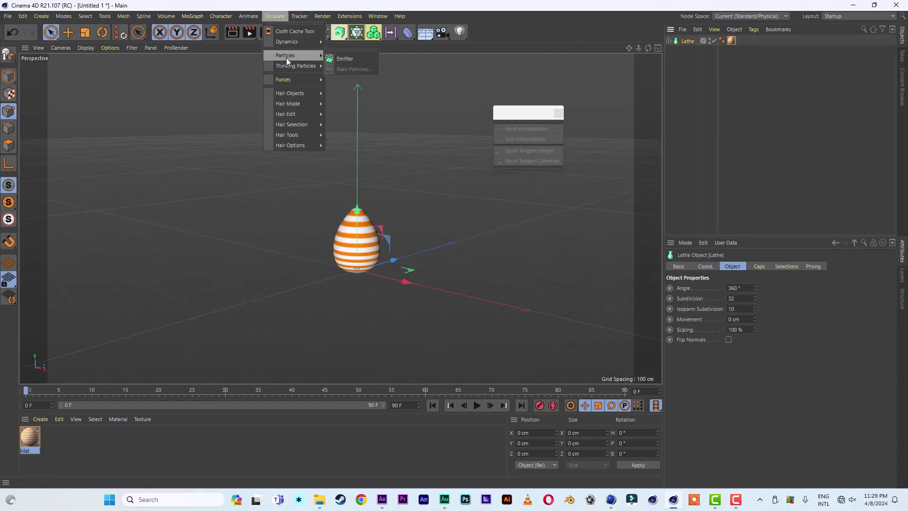
pyautogui.click(345, 58)
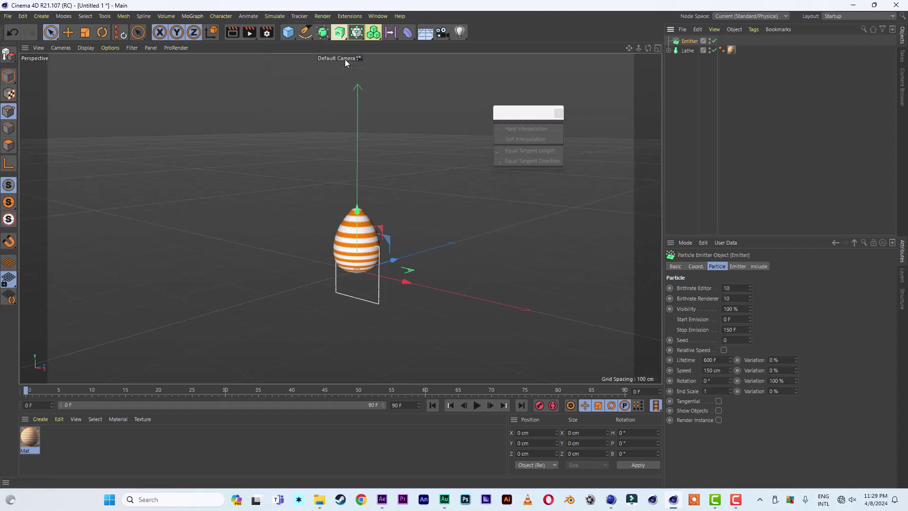
pyautogui.click(559, 114)
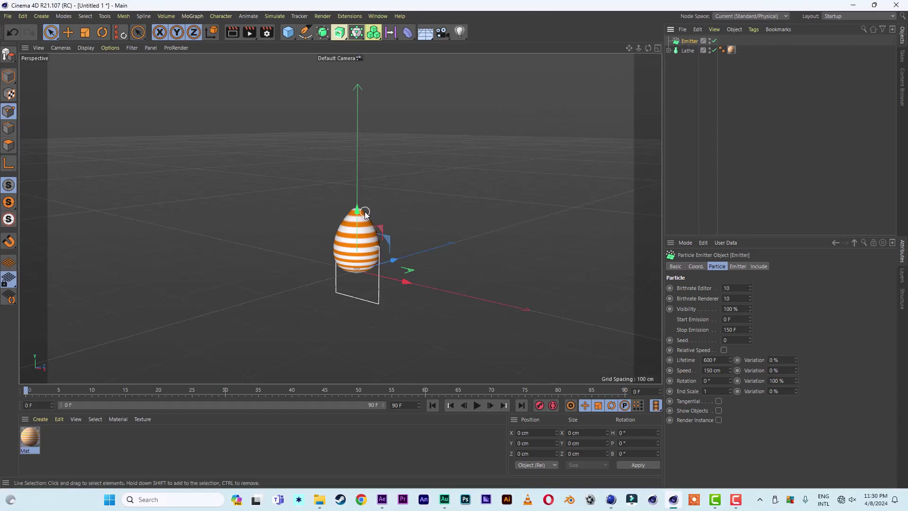
pyautogui.moveTo(357, 211); pyautogui.dragTo(350, 112)
pyautogui.moveTo(648, 47); pyautogui.dragTo(609, 51)
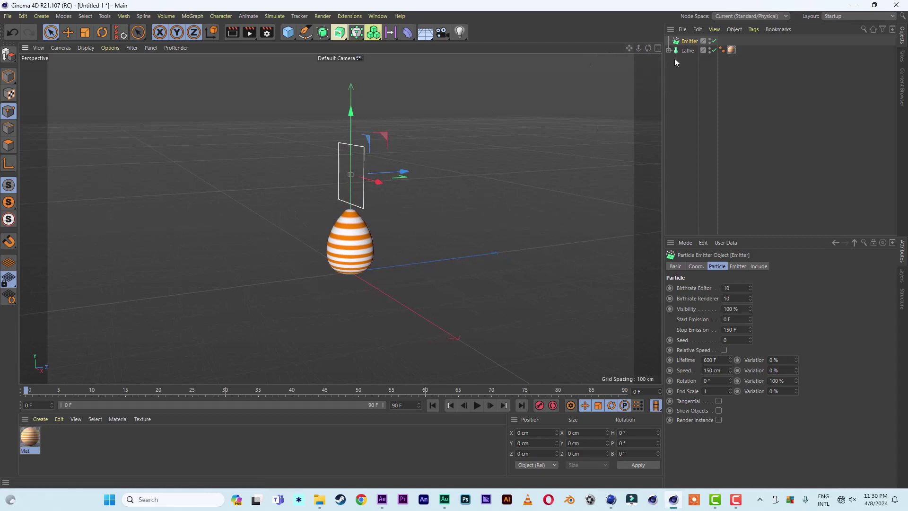
# - Set the emitter's X-Size and Y-Size to 400 cm each
pyautogui.click(739, 267)
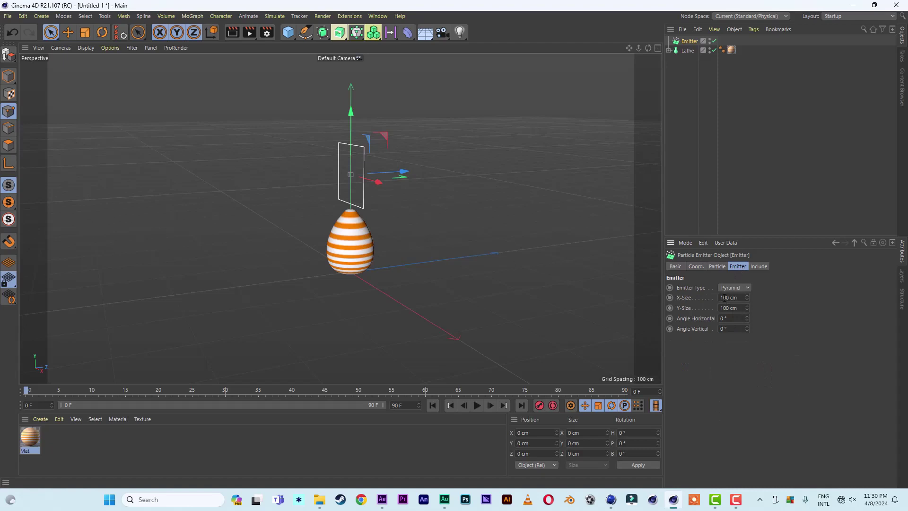
pyautogui.moveTo(724, 298); pyautogui.dragTo(703, 297)
pyautogui.write('4')
pyautogui.press('Return')
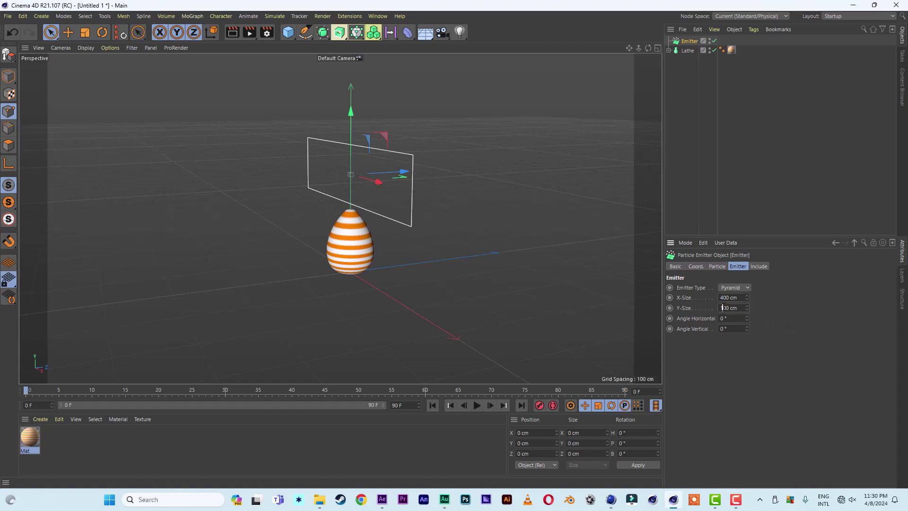
pyautogui.press('Return')
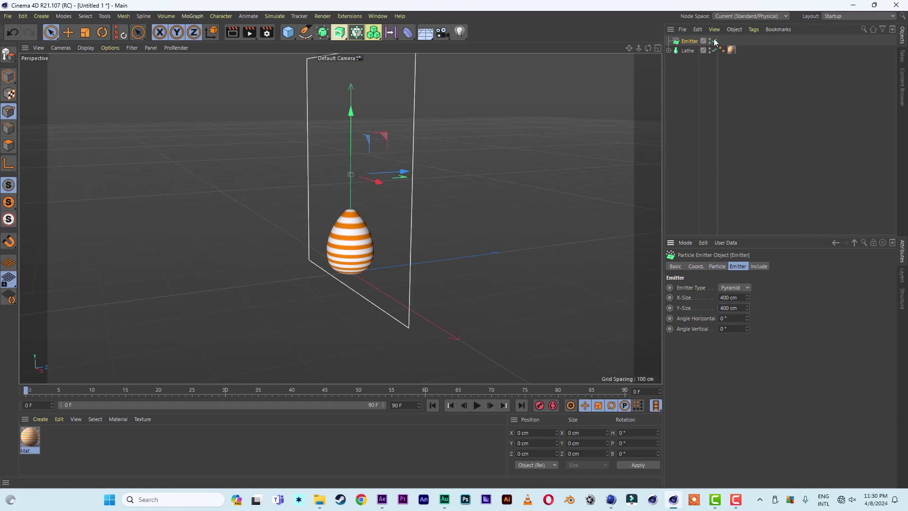
# - Widen the emitter by setting its X-Size to 600 cm
pyautogui.moveTo(638, 48); pyautogui.dragTo(625, 49)
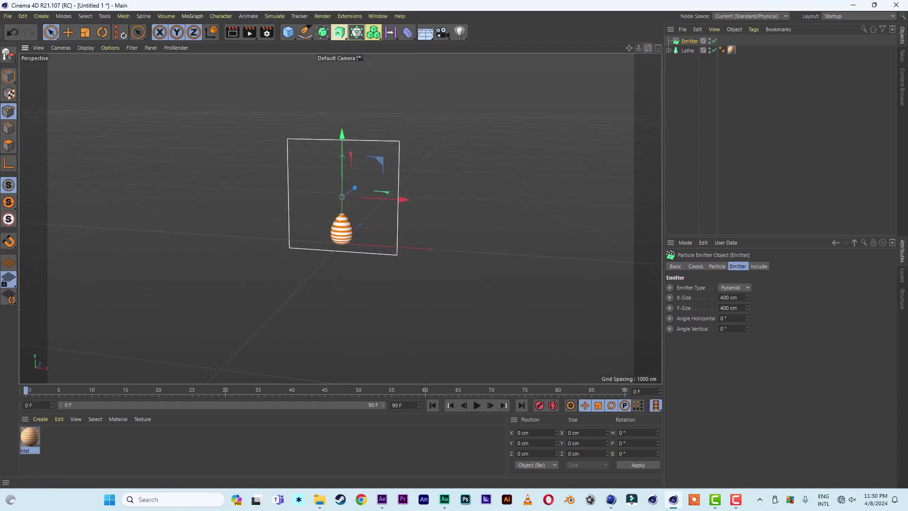
pyautogui.click(721, 297)
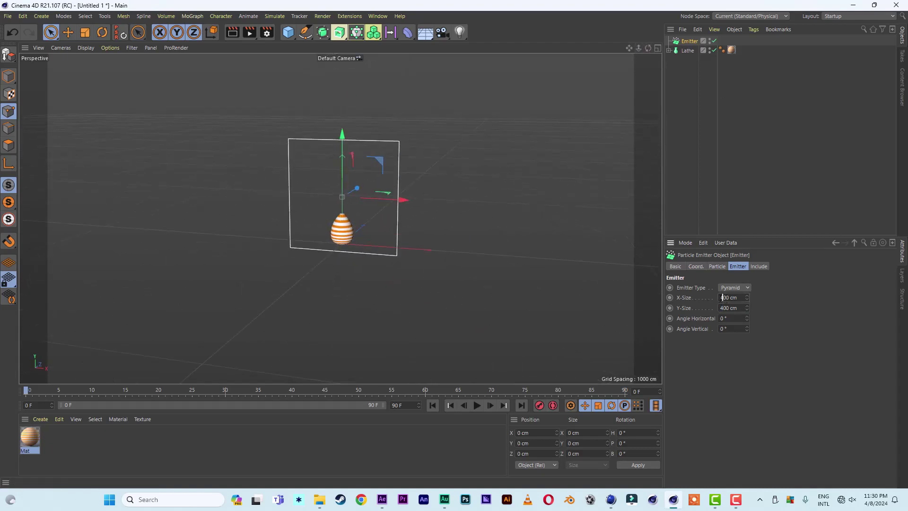
pyautogui.press('Delete')
pyautogui.write('6')
pyautogui.press('Return')
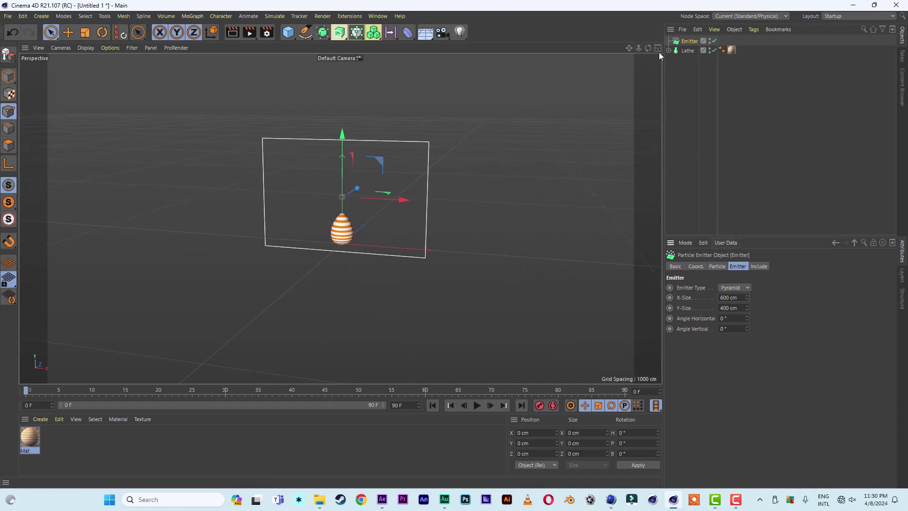
# - Add a Floor object and raise the emitter until its whole frame clears the floor
pyautogui.moveTo(647, 48); pyautogui.dragTo(598, 49)
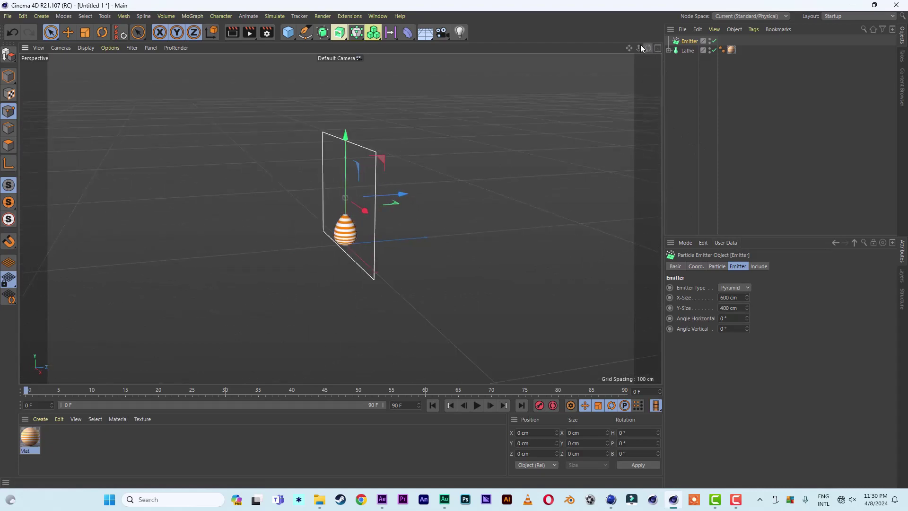
pyautogui.click(425, 34)
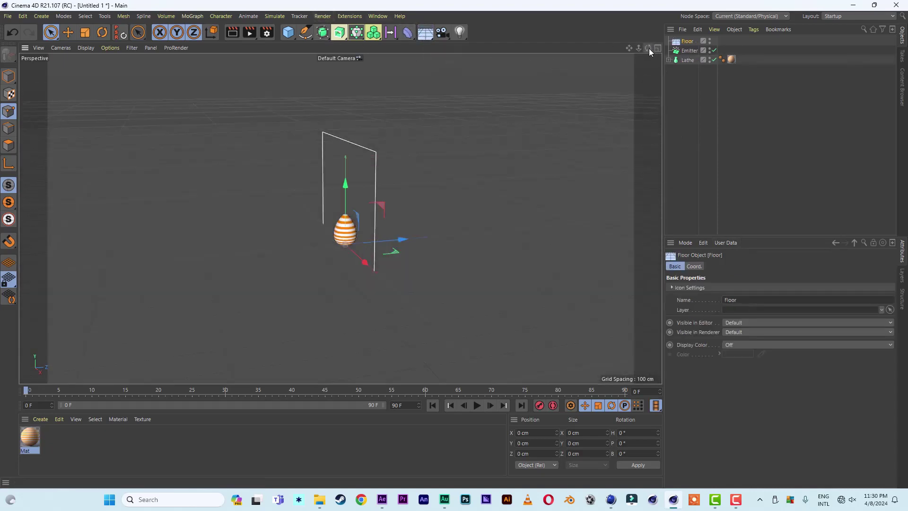
pyautogui.moveTo(648, 49)
pyautogui.mouseDown()
pyautogui.moveTo(638, 50)
pyautogui.moveTo(648, 48)
pyautogui.mouseUp()
pyautogui.click(689, 50)
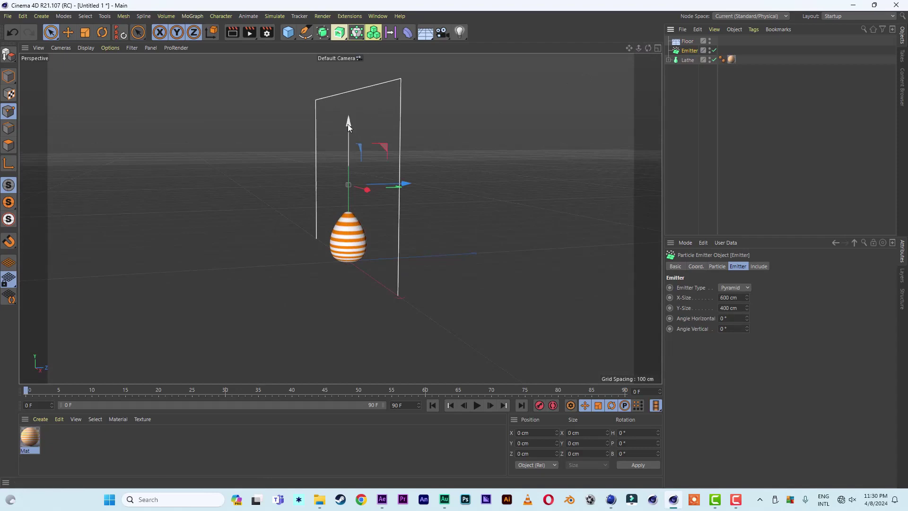
pyautogui.moveTo(348, 123)
pyautogui.mouseDown()
pyautogui.moveTo(348, 91)
pyautogui.moveTo(348, 107)
pyautogui.mouseUp()
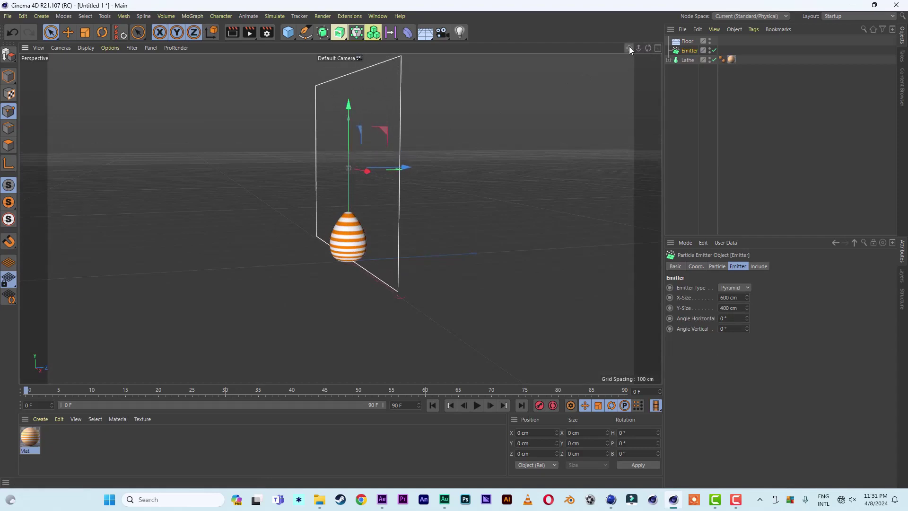
# - Add a Collider Body simulation tag to the Floor
pyautogui.moveTo(628, 46); pyautogui.dragTo(480, 49)
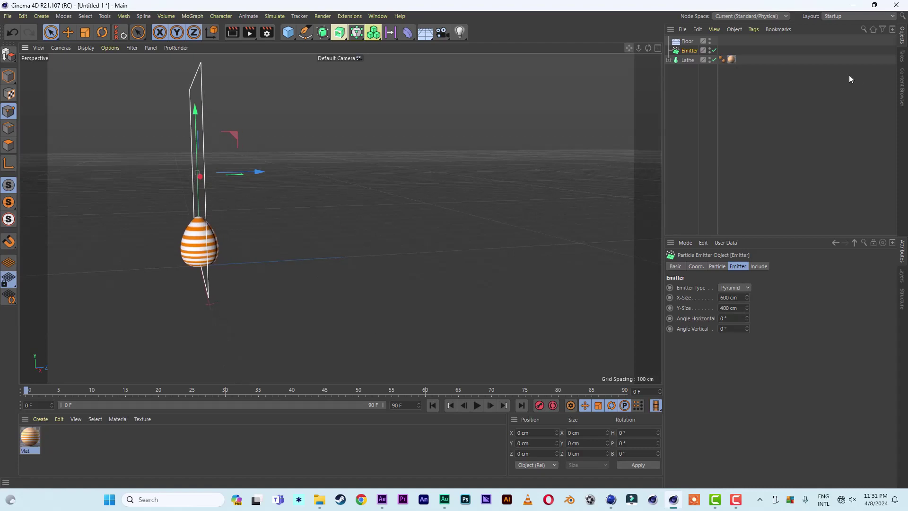
pyautogui.click(679, 44)
pyautogui.rightClick(681, 43)
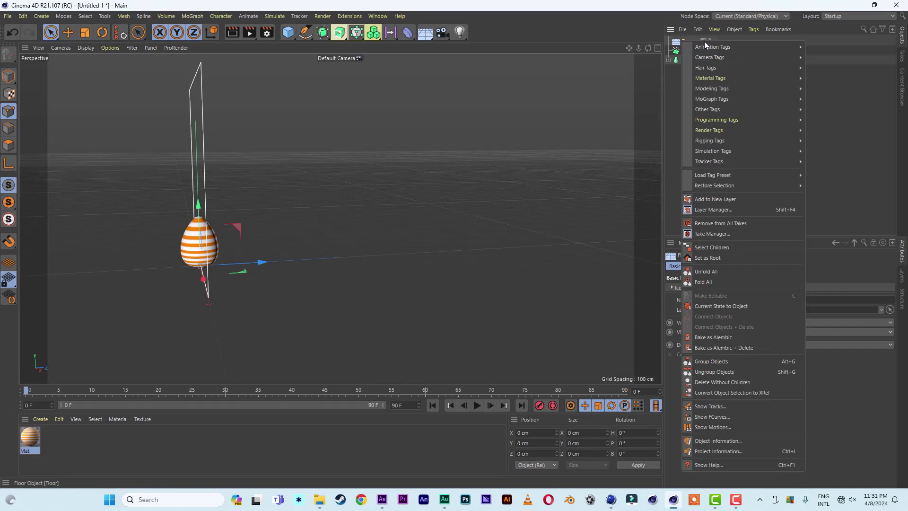
pyautogui.moveTo(718, 151)
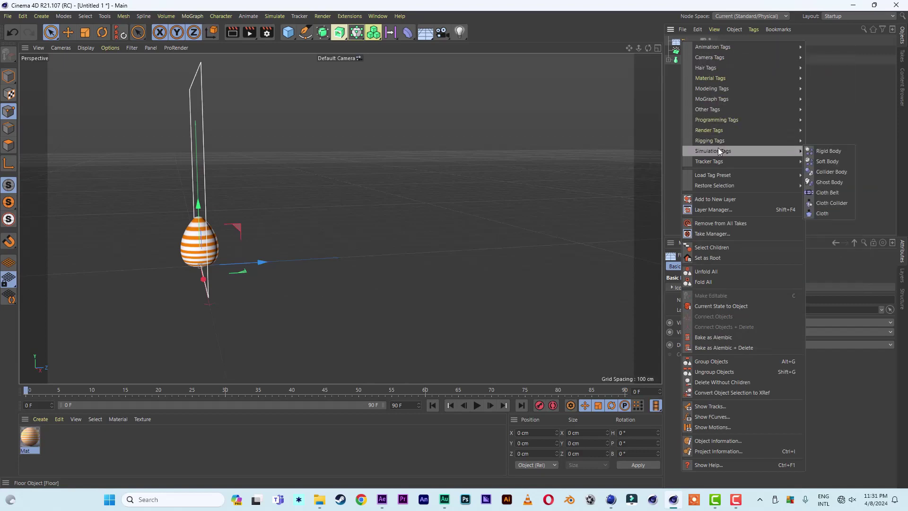
pyautogui.click(841, 151)
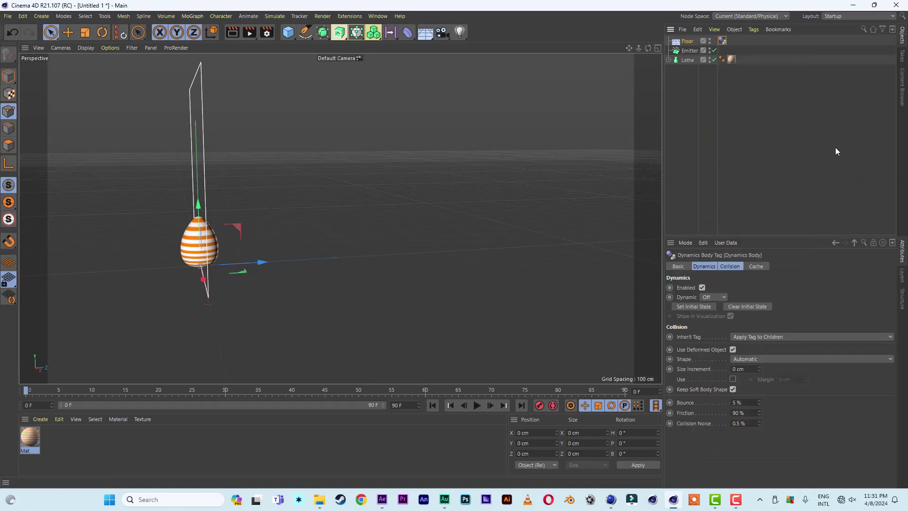
# - Replace the Floor's dynamics tag with a new Collider Body tag, set its Bounce and Friction to 100%, and preview the animation
pyautogui.click(688, 42)
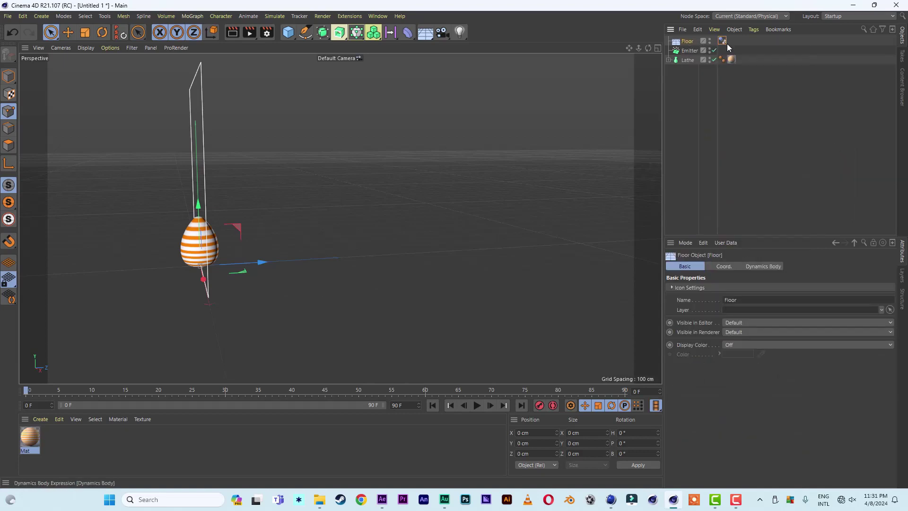
pyautogui.click(722, 41)
pyautogui.press('Delete')
pyautogui.rightClick(683, 44)
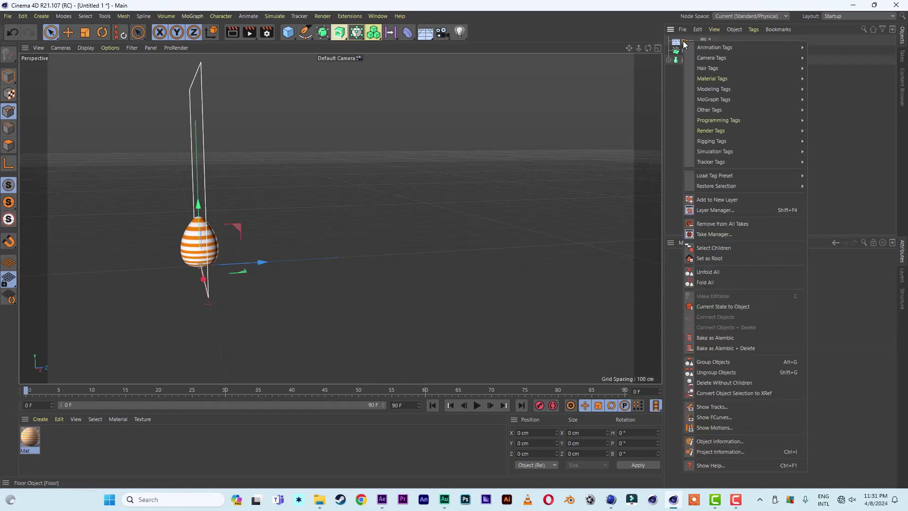
pyautogui.moveTo(715, 151)
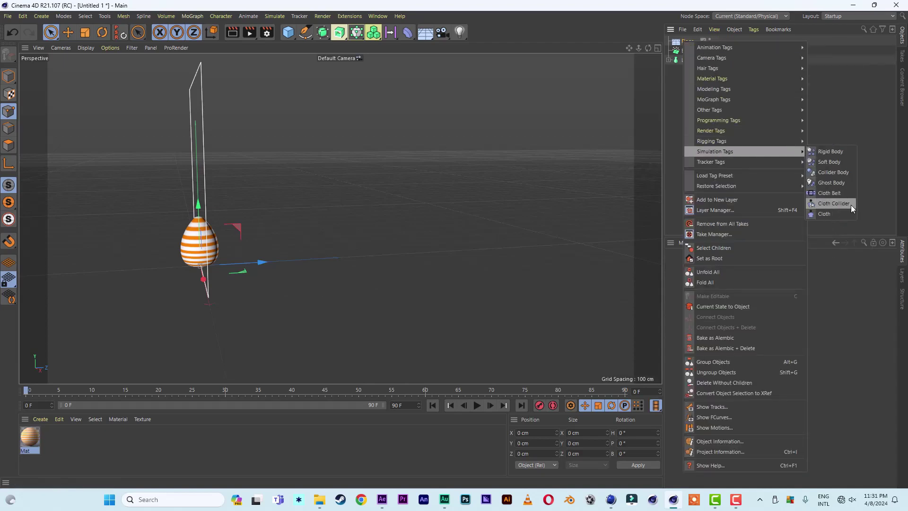
pyautogui.click(833, 172)
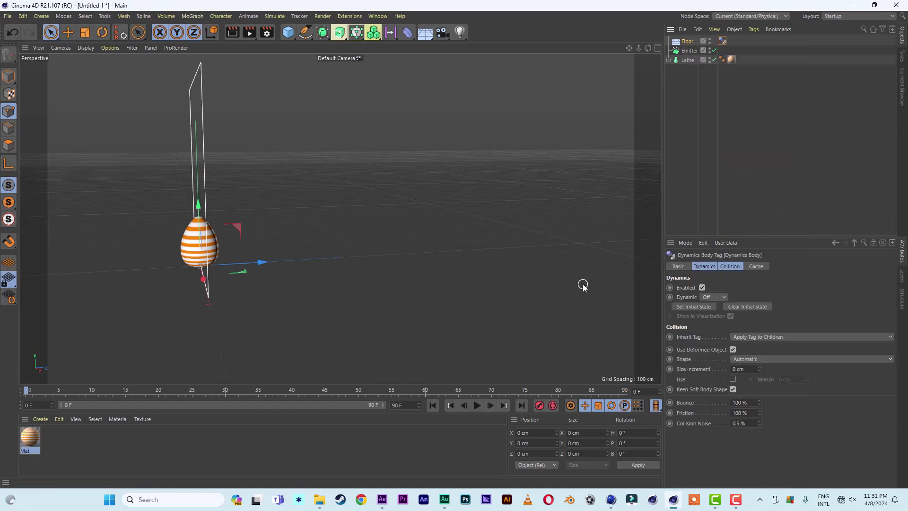
pyautogui.click(476, 405)
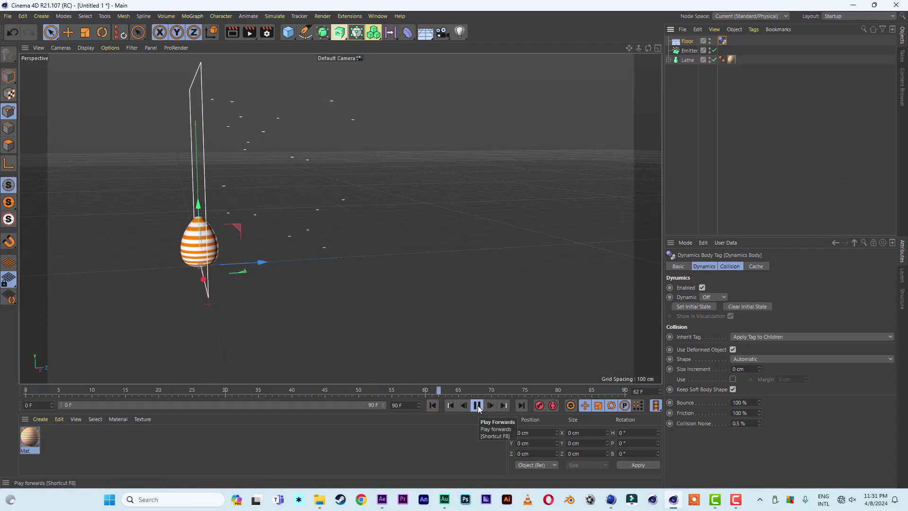
pyautogui.click(477, 406)
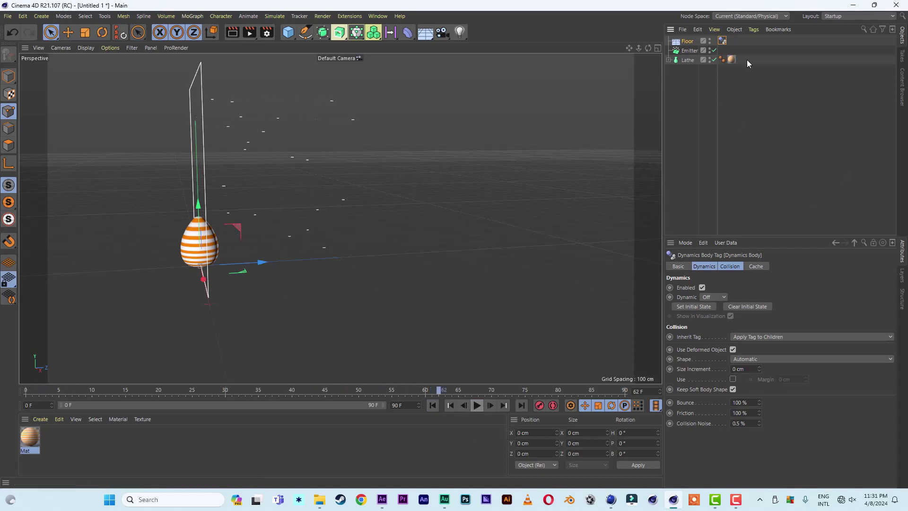
# - Add a Rigid Body simulation tag to the Lathe egg and make the egg a child of the Emitter
pyautogui.rightClick(686, 60)
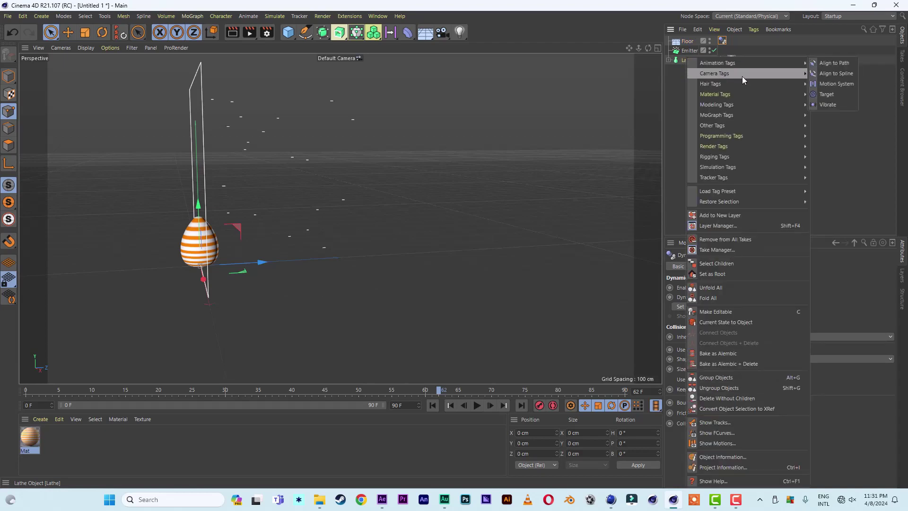
pyautogui.moveTo(724, 168)
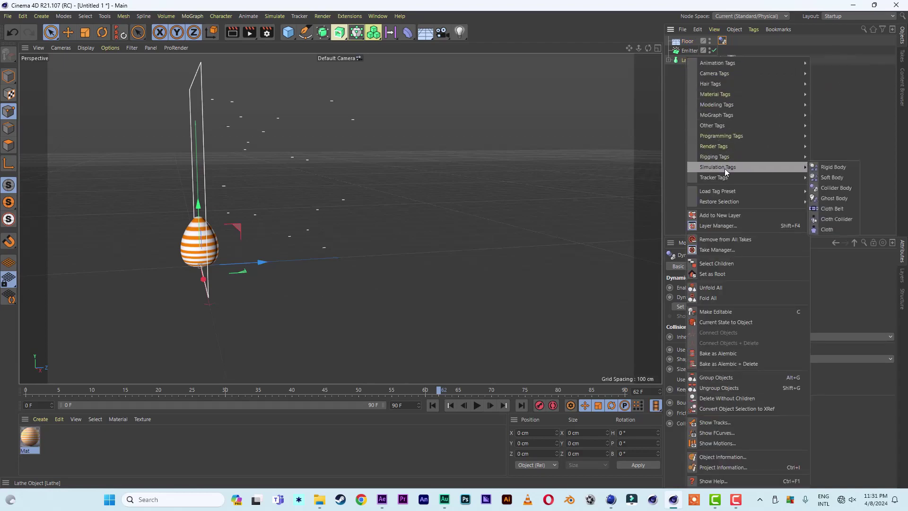
pyautogui.click(837, 166)
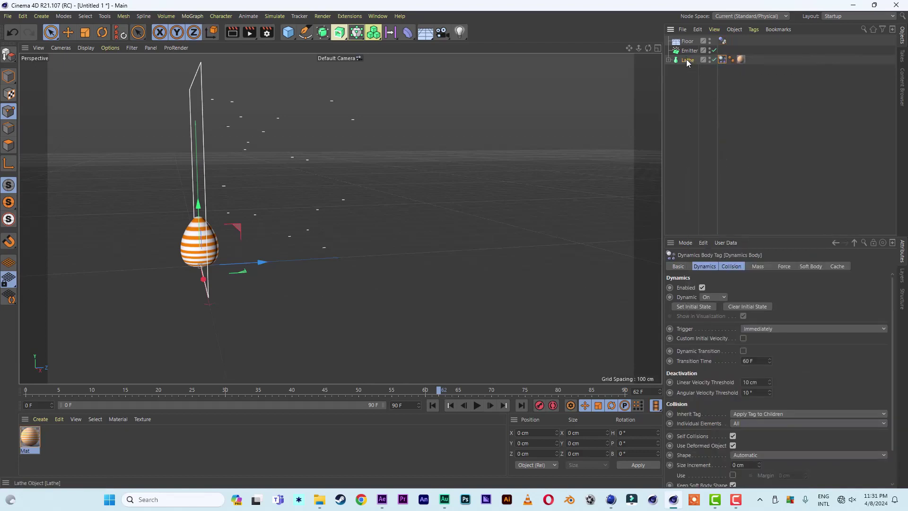
pyautogui.moveTo(687, 60); pyautogui.dragTo(688, 52)
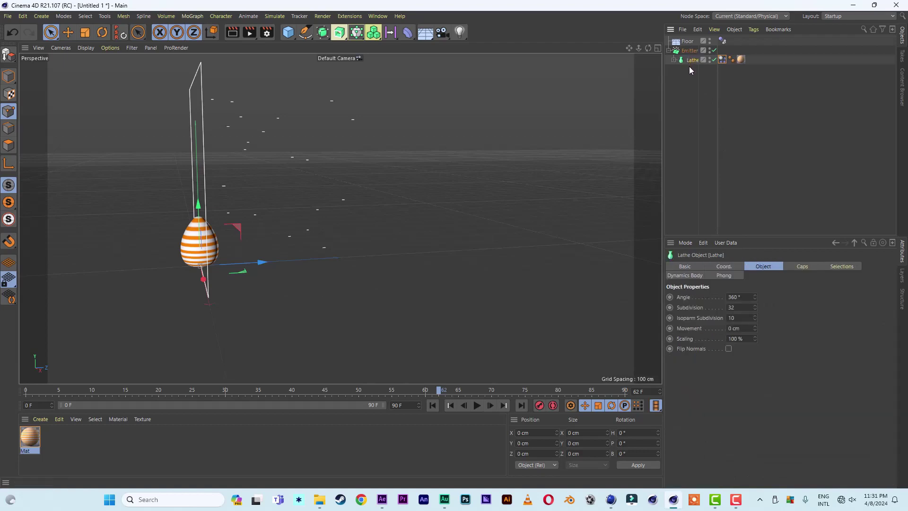
# - Enable Show Objects for the Emitter's particles and play the egg simulation from the first frame
pyautogui.click(691, 50)
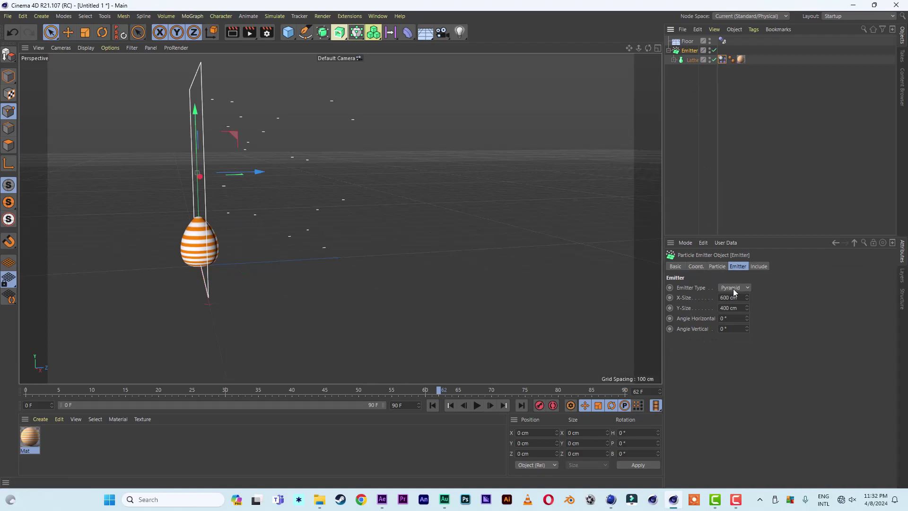
pyautogui.click(714, 267)
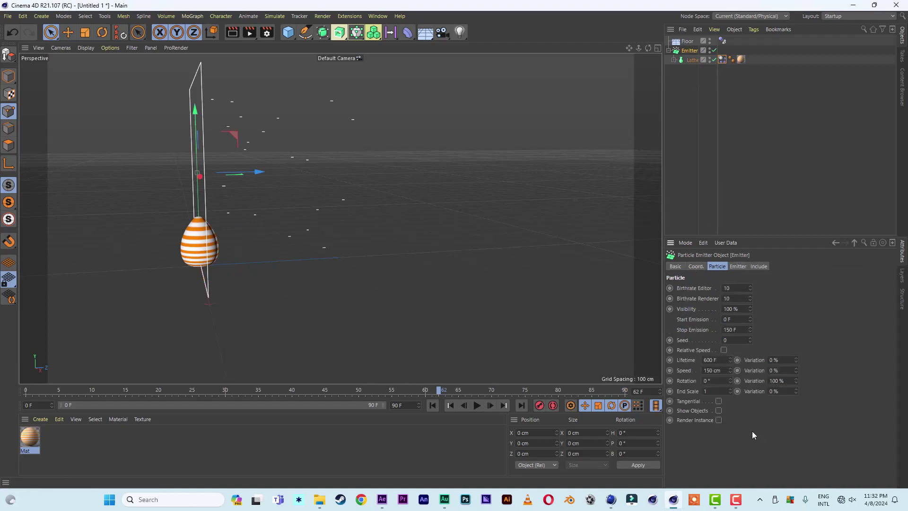
pyautogui.click(718, 410)
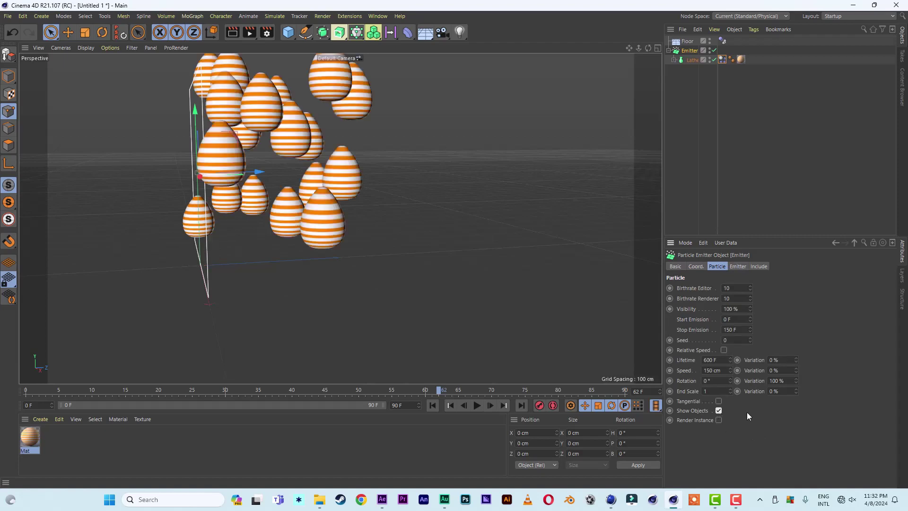
pyautogui.click(432, 409)
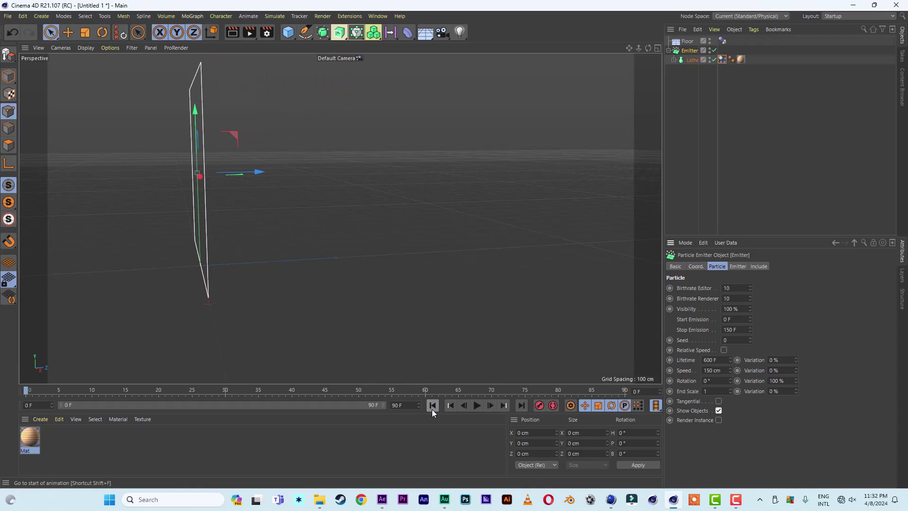
pyautogui.click(476, 405)
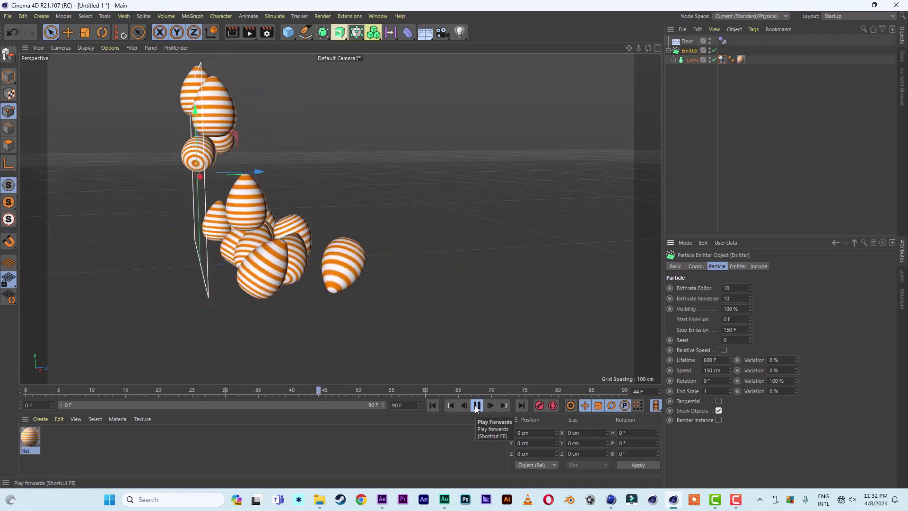
pyautogui.click(476, 406)
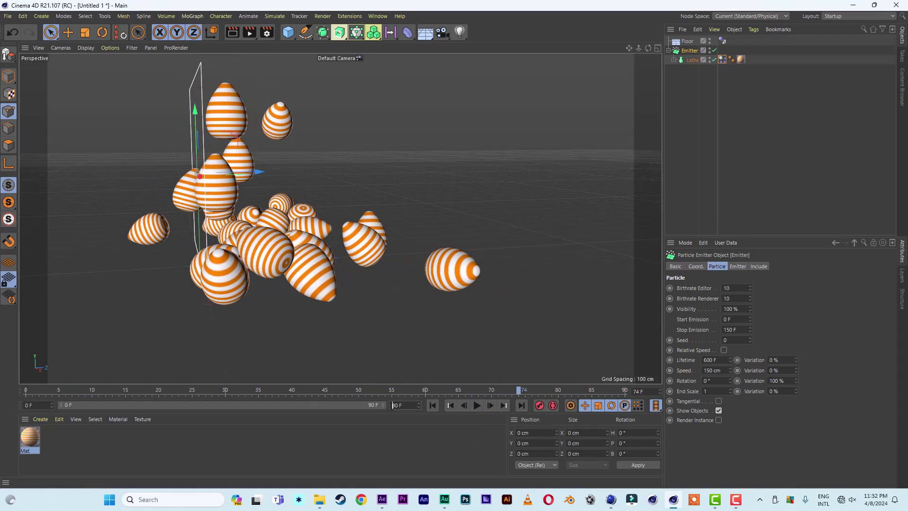
# - Set the project end to 290 F, extend the preview range to 204 F, and replay the simulation from the start
pyautogui.write('2')
pyautogui.press('Return')
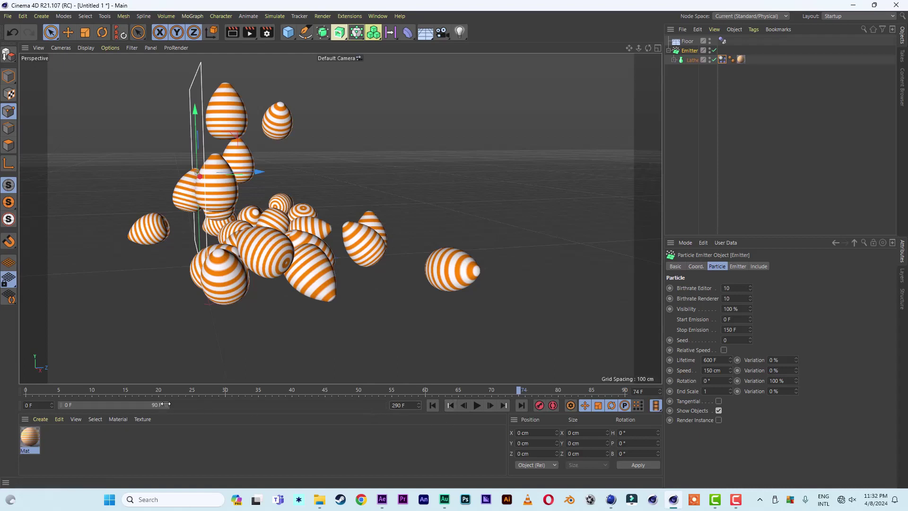
pyautogui.moveTo(165, 404); pyautogui.dragTo(295, 409)
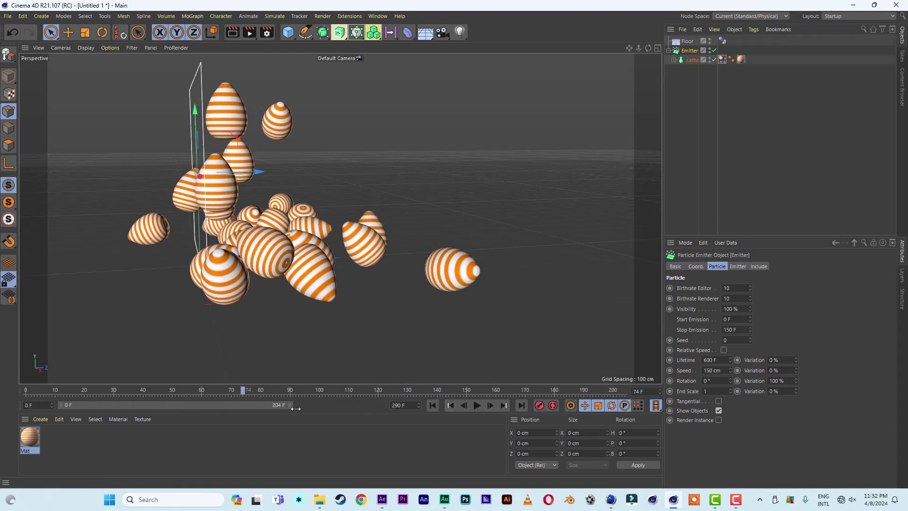
pyautogui.click(429, 405)
pyautogui.click(477, 405)
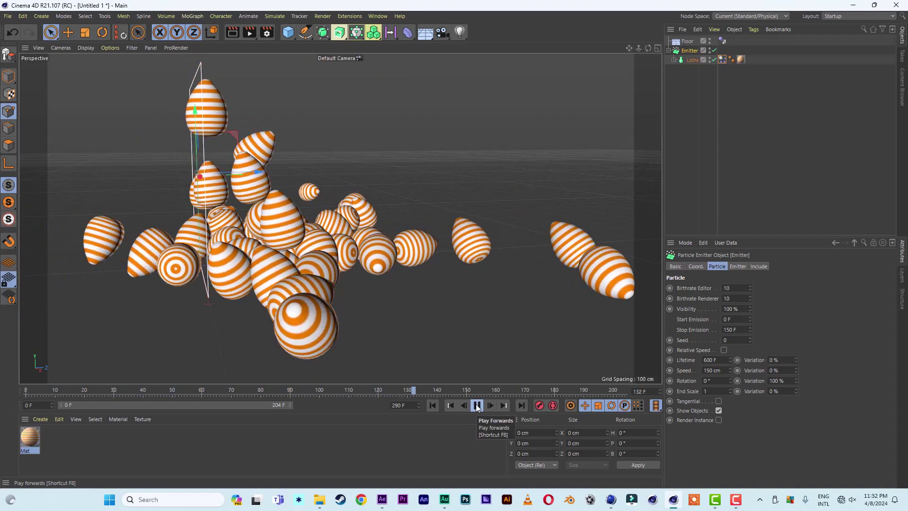
pyautogui.click(477, 405)
# - Set the Emitter's particle Speed to 850 cm
pyautogui.moveTo(648, 47); pyautogui.dragTo(646, 79)
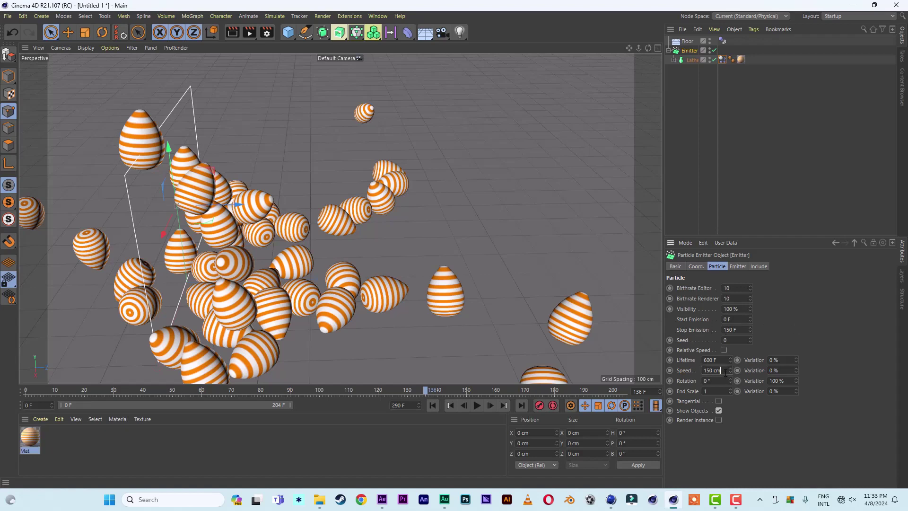
pyautogui.press('Return')
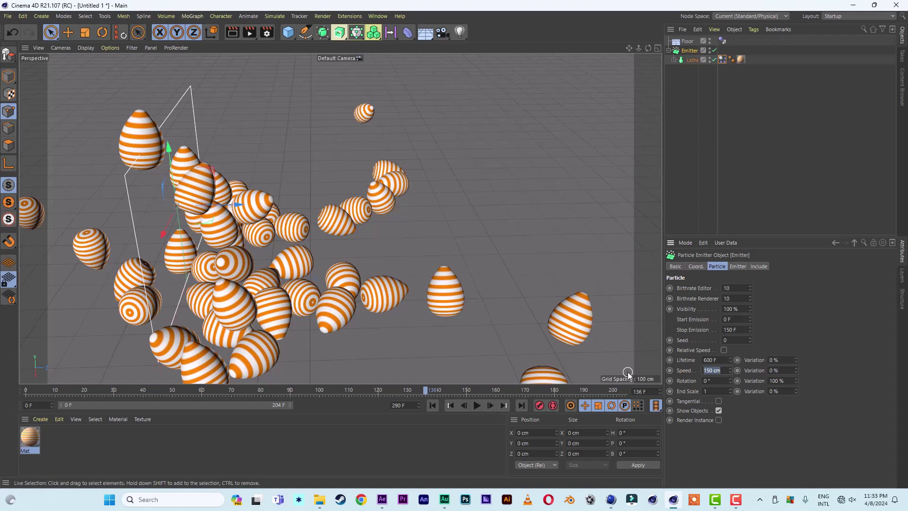
pyautogui.write('850')
pyautogui.press('Return')
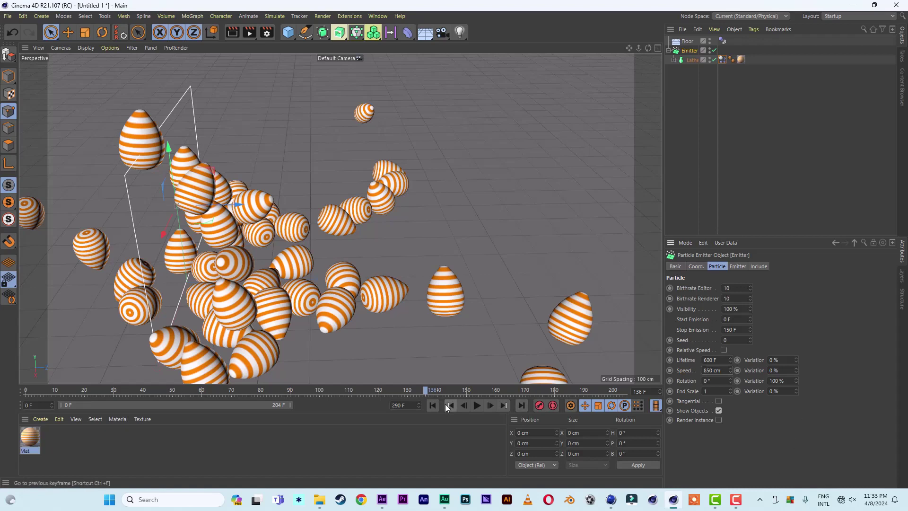
# - Play the faster egg emission from the start and examine how the eggs travel across the floor
pyautogui.click(429, 406)
pyautogui.click(477, 405)
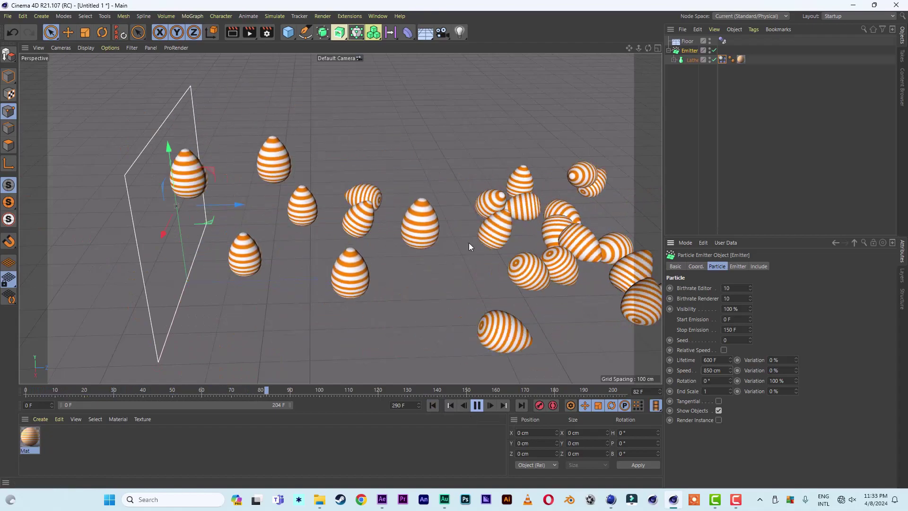
pyautogui.moveTo(463, 173)
pyautogui.keyDown('alt'); pyautogui.mouseDown()
pyautogui.moveTo(442, 216)
pyautogui.moveTo(473, 165)
pyautogui.mouseUp(); pyautogui.keyUp('alt')
pyautogui.moveTo(631, 46); pyautogui.dragTo(543, 42)
pyautogui.scroll(-2, 580, 201)
pyautogui.scroll(-1, 580, 201)
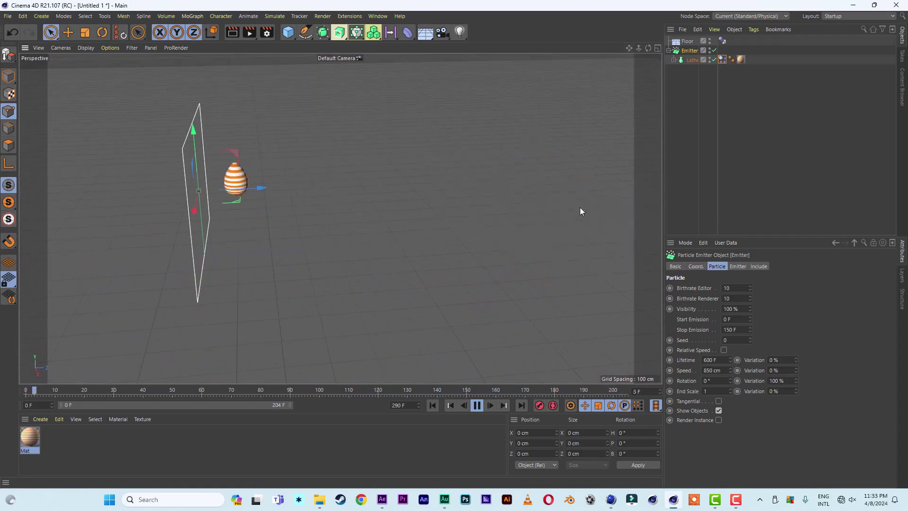
pyautogui.click(476, 406)
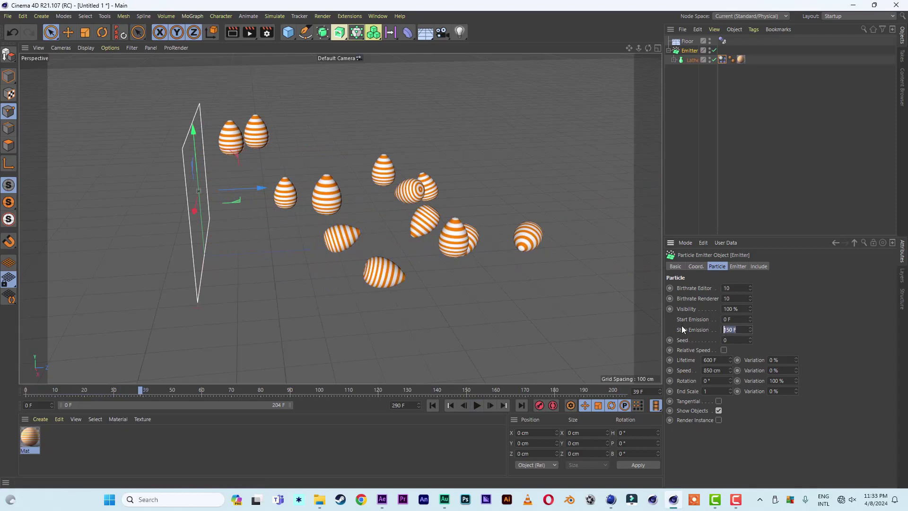
# - Set the Emitter's Stop Emission to 300 F and replay the simulation, examining the eggs on the floor from several angles
pyautogui.write('300')
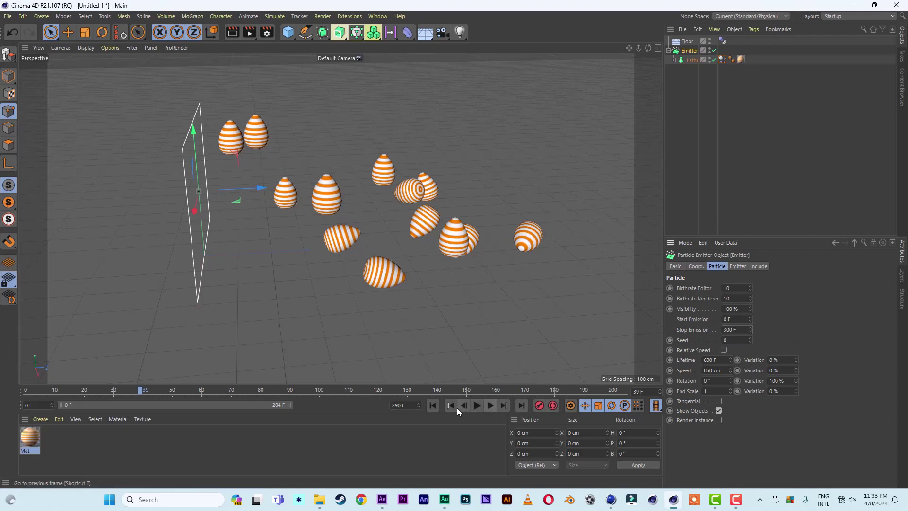
pyautogui.click(432, 406)
pyautogui.click(476, 406)
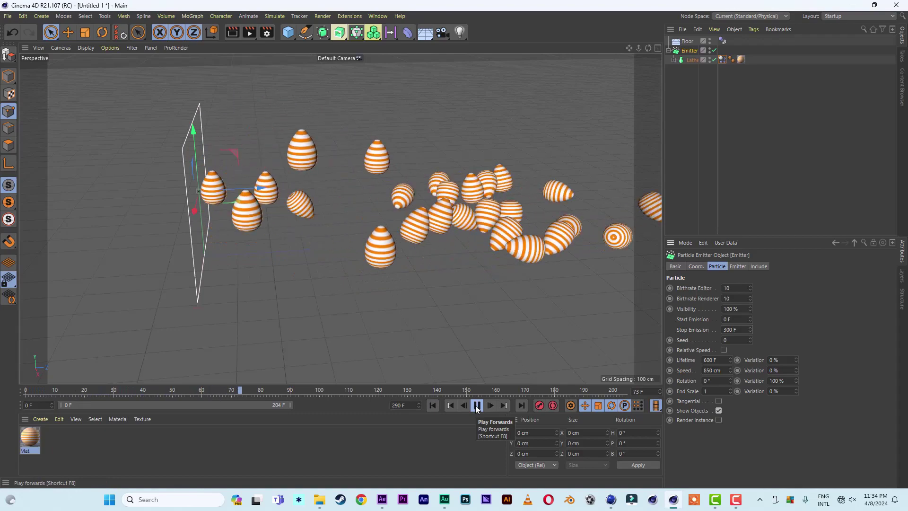
pyautogui.scroll(-5, 390, 266)
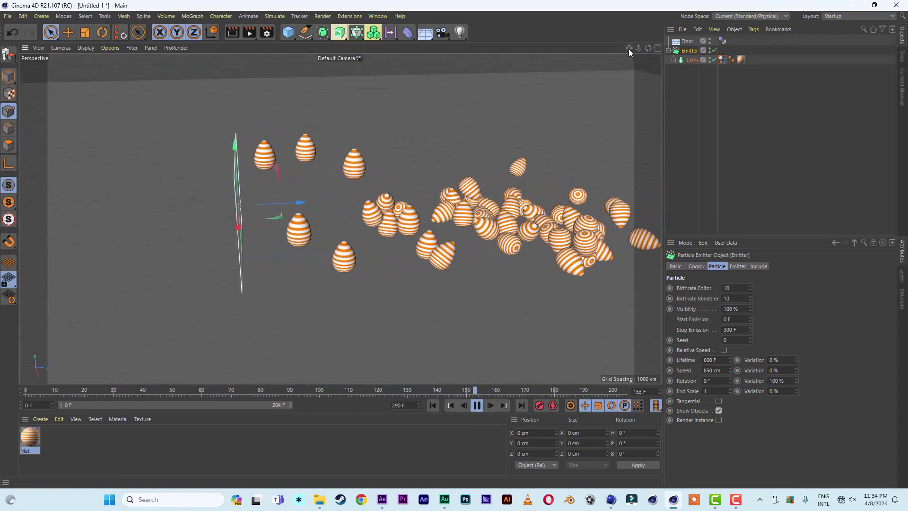
pyautogui.moveTo(629, 50); pyautogui.dragTo(440, 51)
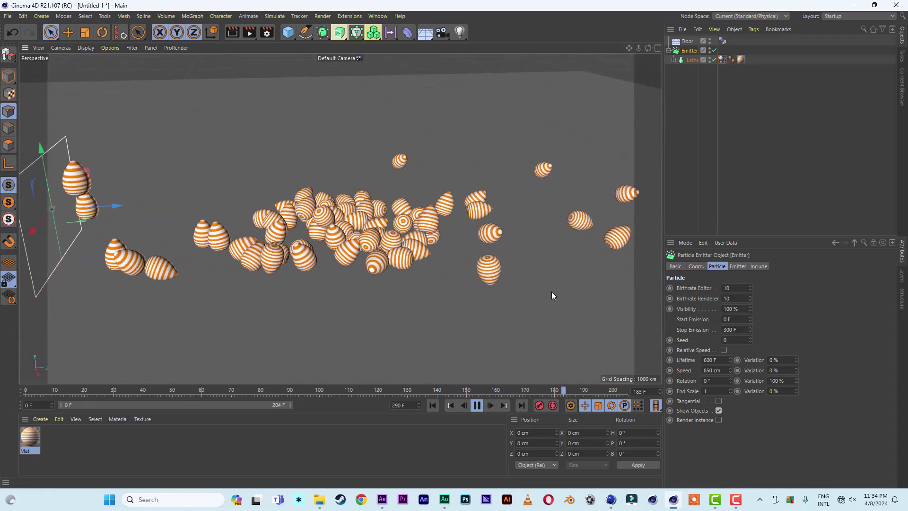
pyautogui.keyDown('alt'); pyautogui.moveTo(480, 240); pyautogui.dragTo(504, 245); pyautogui.keyUp('alt')
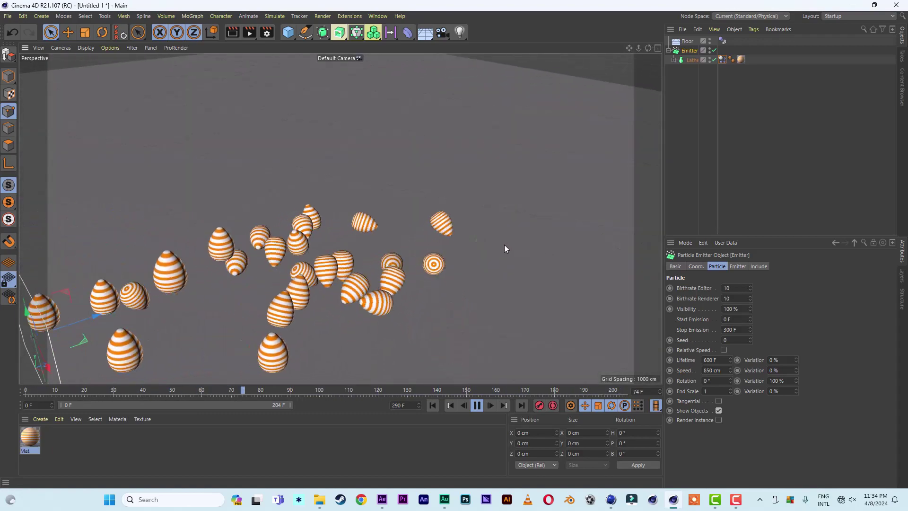
pyautogui.scroll(5, 504, 245)
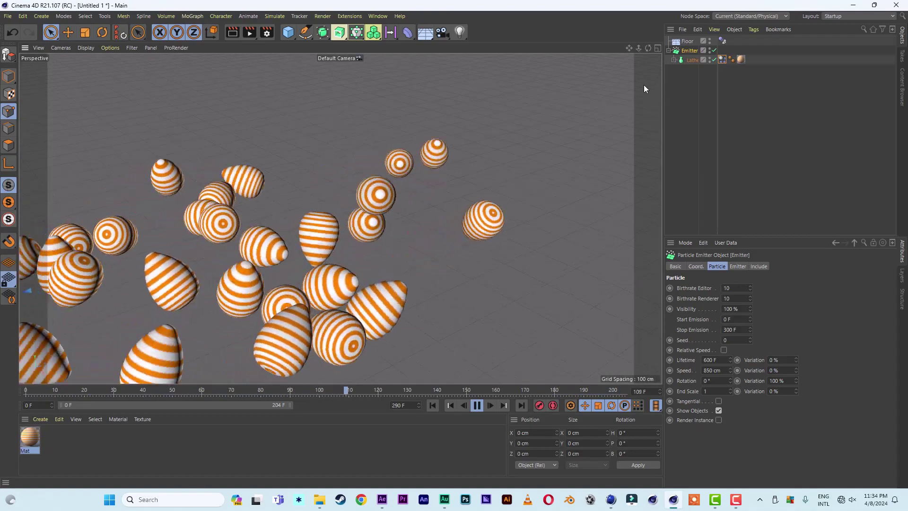
pyautogui.keyDown('alt'); pyautogui.moveTo(472, 210); pyautogui.dragTo(475, 193); pyautogui.keyUp('alt')
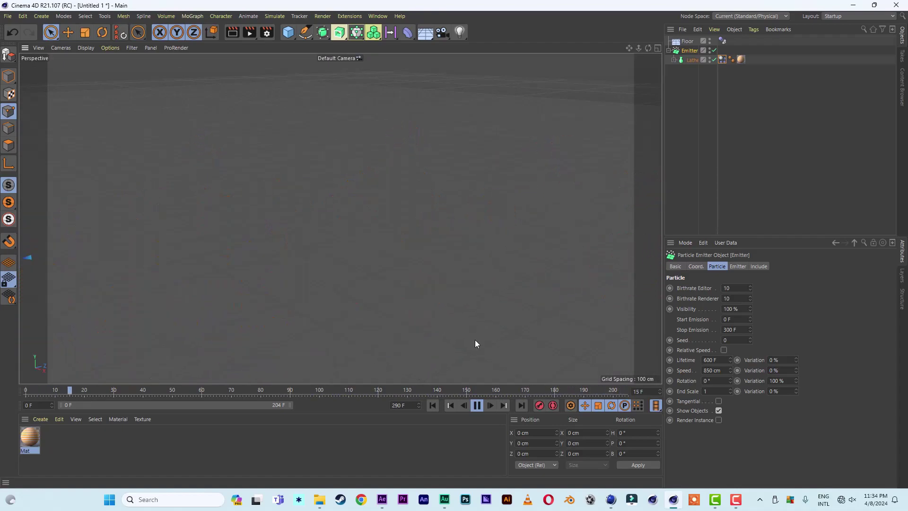
pyautogui.click(477, 405)
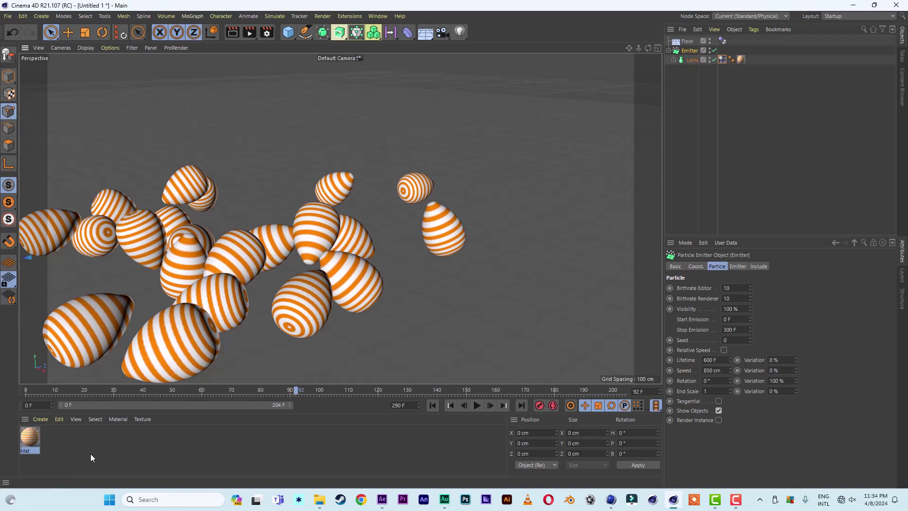
# - Duplicate the striped egg material and open the copy in the Material Editor
pyautogui.click(32, 434)
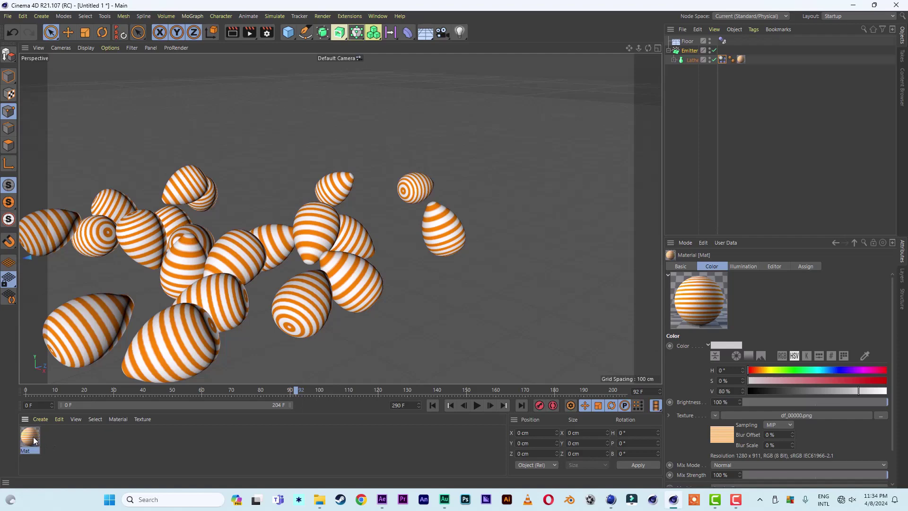
pyautogui.keyDown('ctrl'); pyautogui.moveTo(81, 443); pyautogui.dragTo(83, 444); pyautogui.keyUp('ctrl')
pyautogui.doubleClick(54, 441)
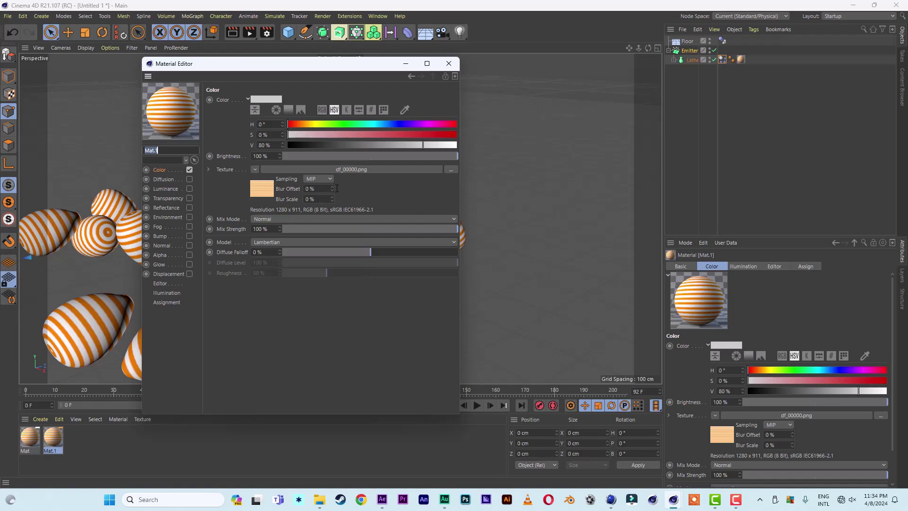
# - Load bluu_00000.png as the copied material's color texture, accept copying it to the project location, and close the Material Editor
pyautogui.click(450, 171)
pyautogui.click(192, 315)
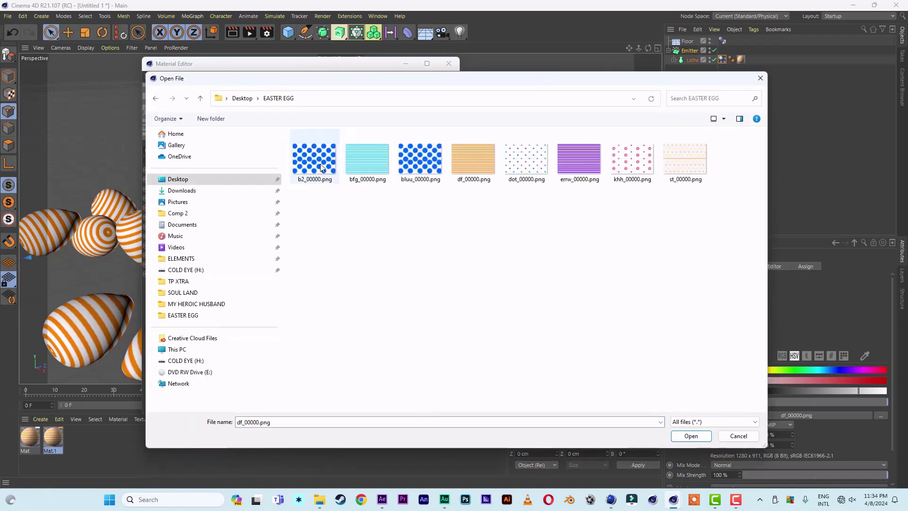
pyautogui.click(437, 166)
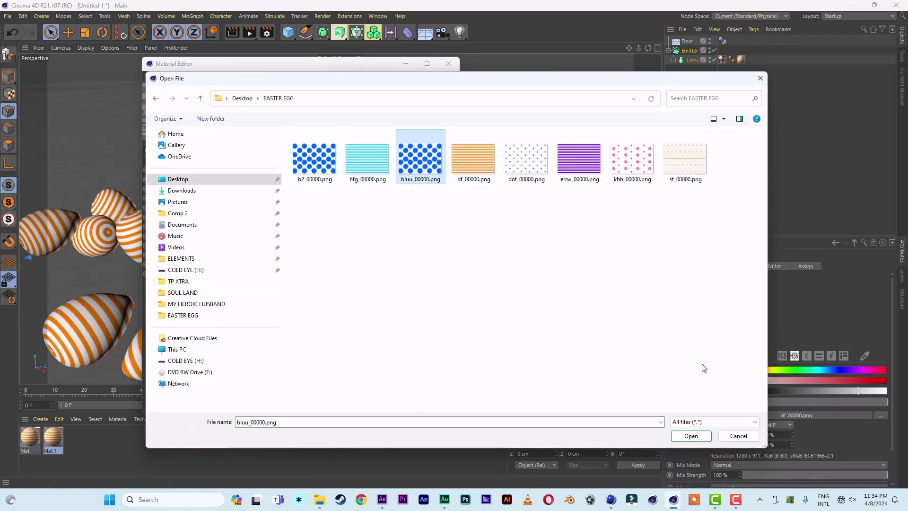
pyautogui.click(690, 435)
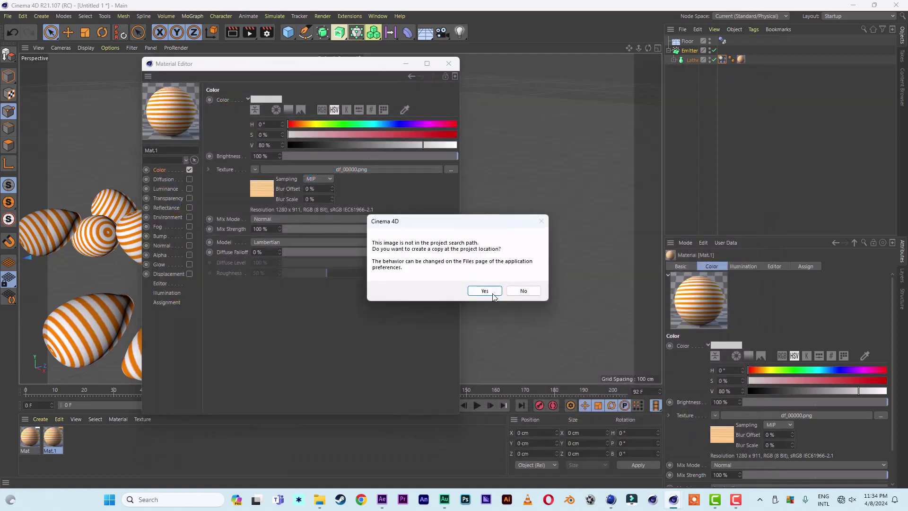
pyautogui.click(492, 292)
pyautogui.click(449, 64)
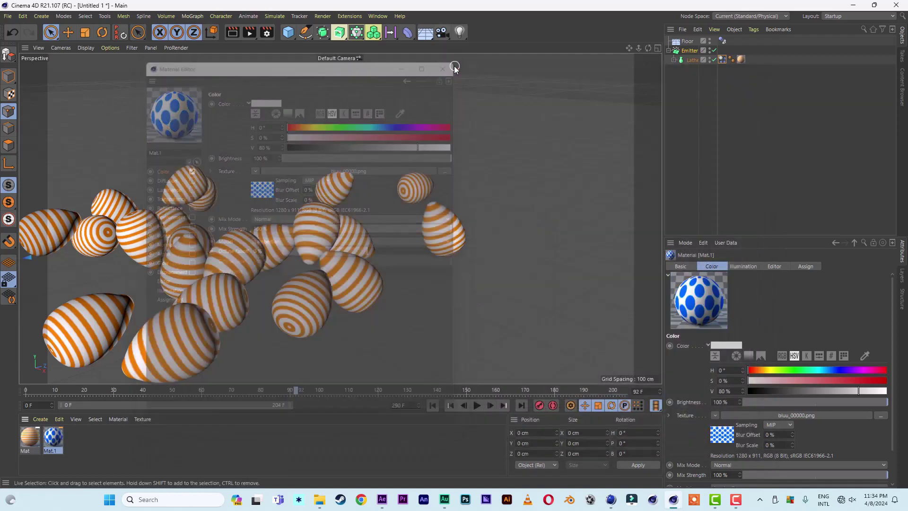
# - Duplicate the striped egg Lathe inside the Emitter with the blue-dotted material on the copy, and replay the simulation from the start
pyautogui.click(690, 66)
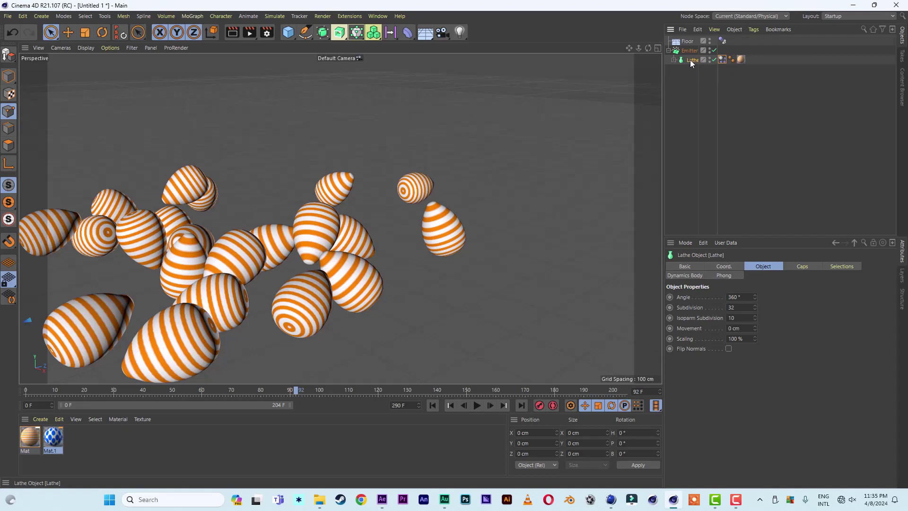
pyautogui.keyDown('ctrl'); pyautogui.moveTo(691, 59); pyautogui.dragTo(692, 66); pyautogui.keyUp('ctrl')
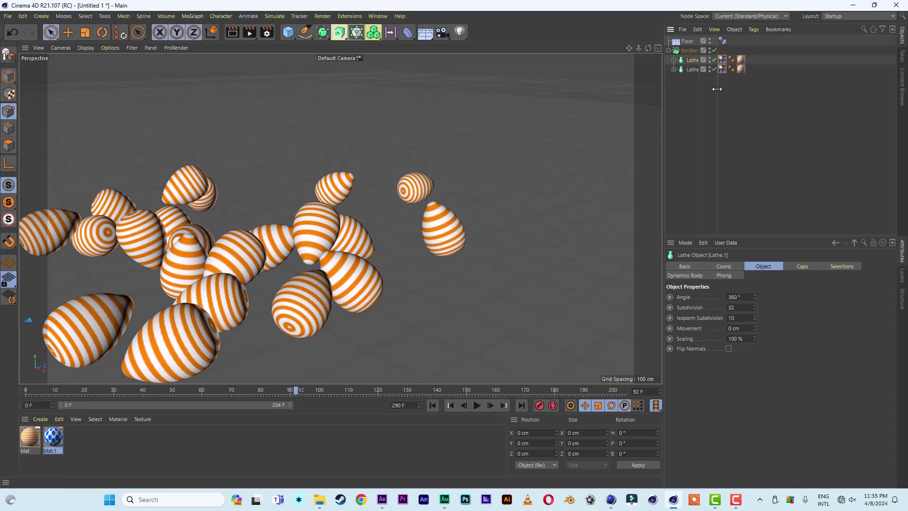
pyautogui.click(747, 93)
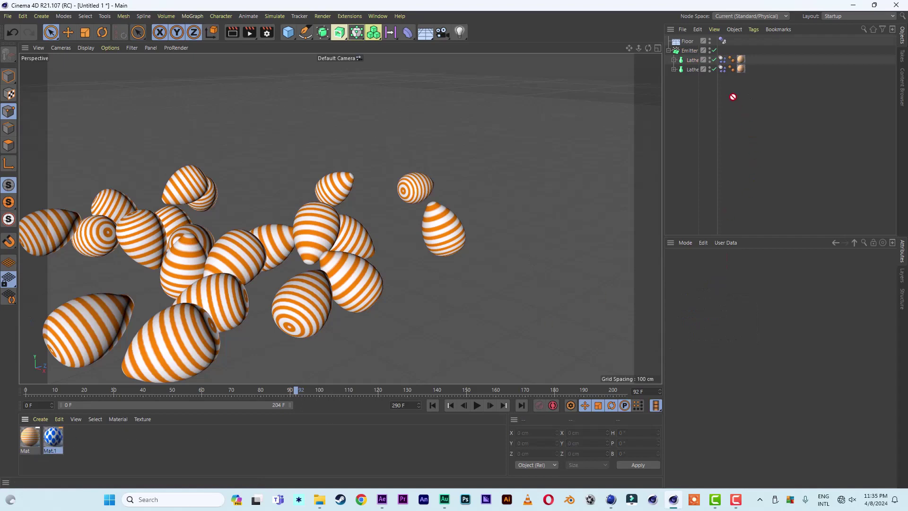
pyautogui.moveTo(732, 97); pyautogui.dragTo(743, 66)
pyautogui.moveTo(743, 60); pyautogui.dragTo(743, 60)
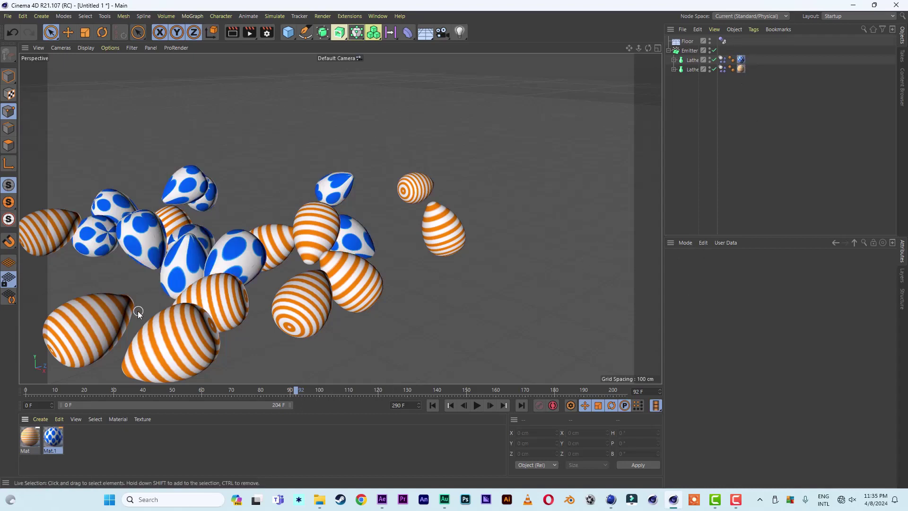
pyautogui.click(743, 61)
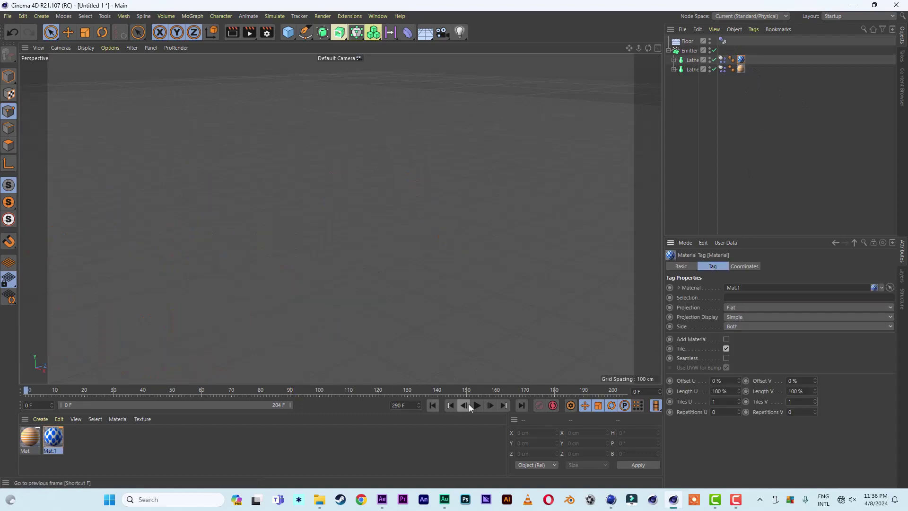
pyautogui.click(479, 406)
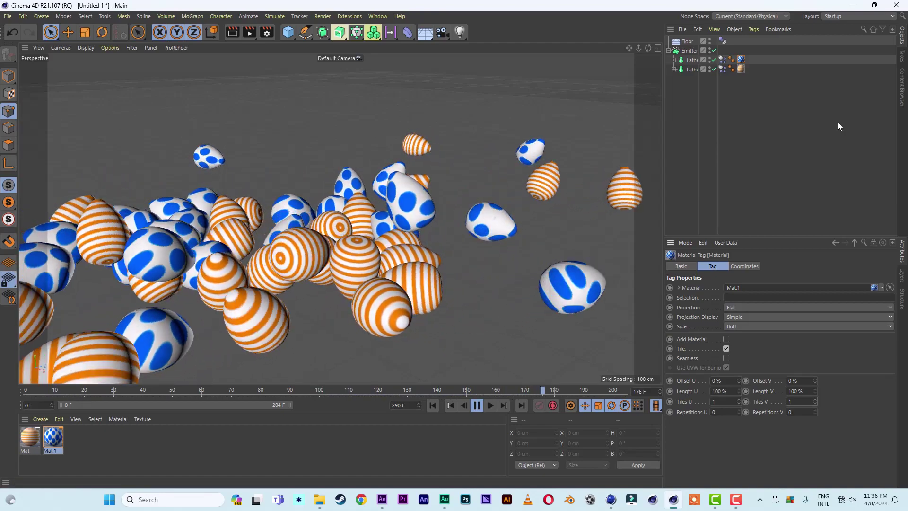
pyautogui.click(691, 61)
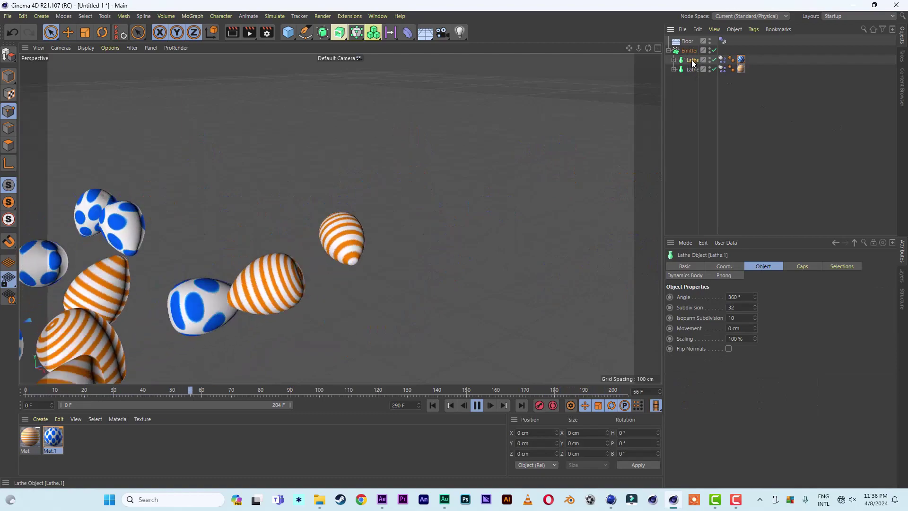
pyautogui.keyDown('ctrl'); pyautogui.moveTo(692, 56); pyautogui.dragTo(693, 64); pyautogui.keyUp('ctrl')
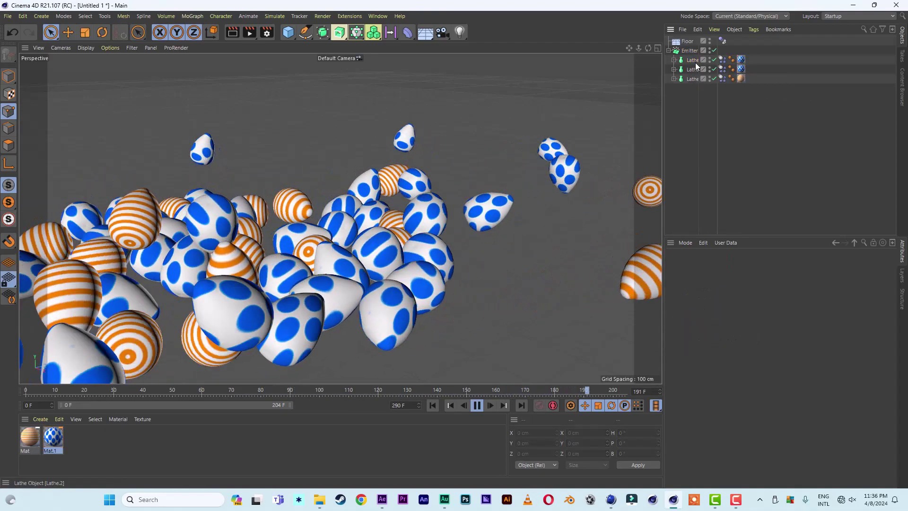
pyautogui.press('Delete')
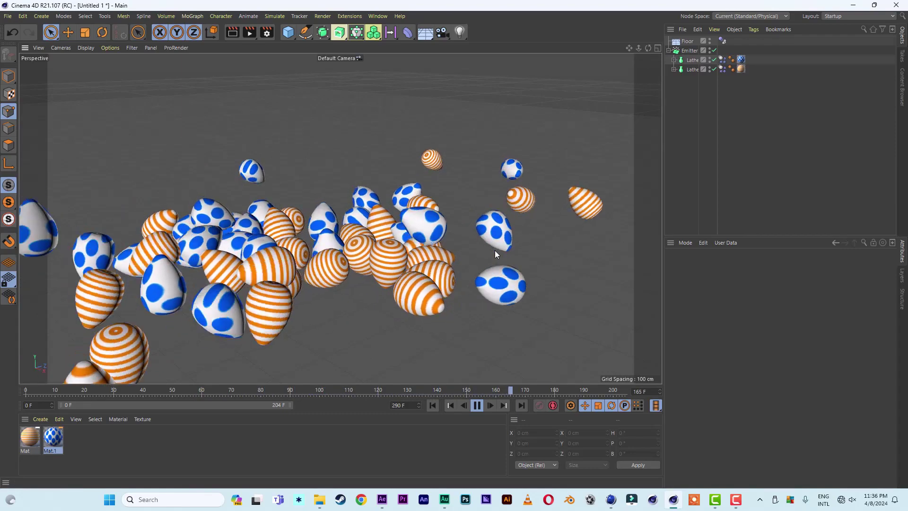
# - Stop the playback, place a copy of the striped egg Lathe outside the Emitter, and disable the Emitter
pyautogui.click(476, 405)
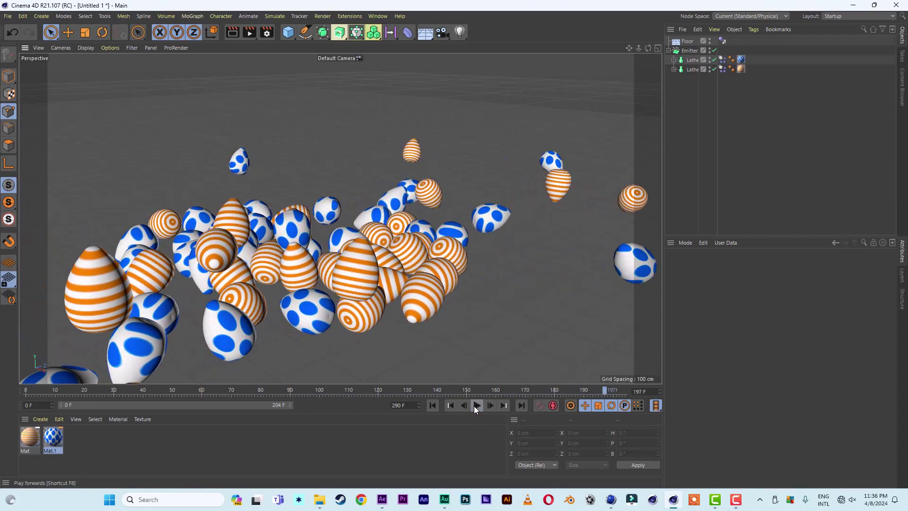
pyautogui.click(686, 71)
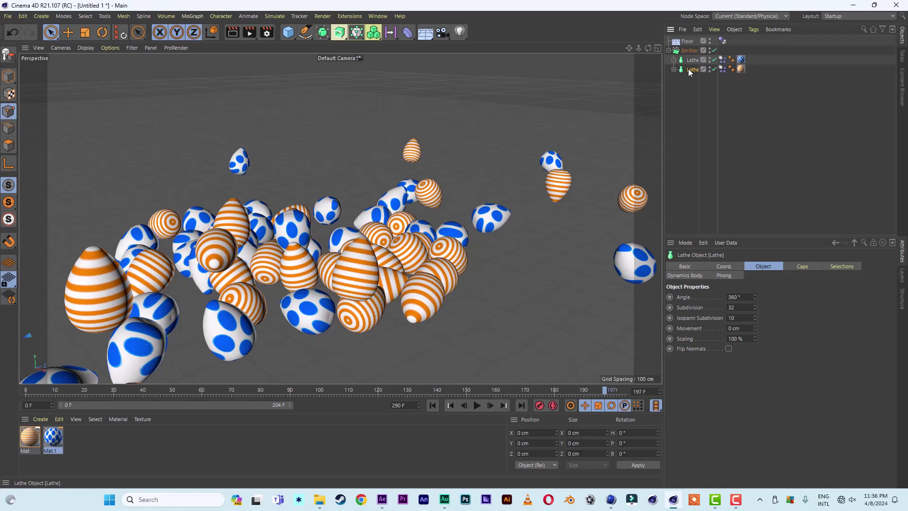
pyautogui.keyDown('ctrl'); pyautogui.moveTo(688, 69); pyautogui.dragTo(679, 140); pyautogui.keyUp('ctrl')
pyautogui.click(668, 51)
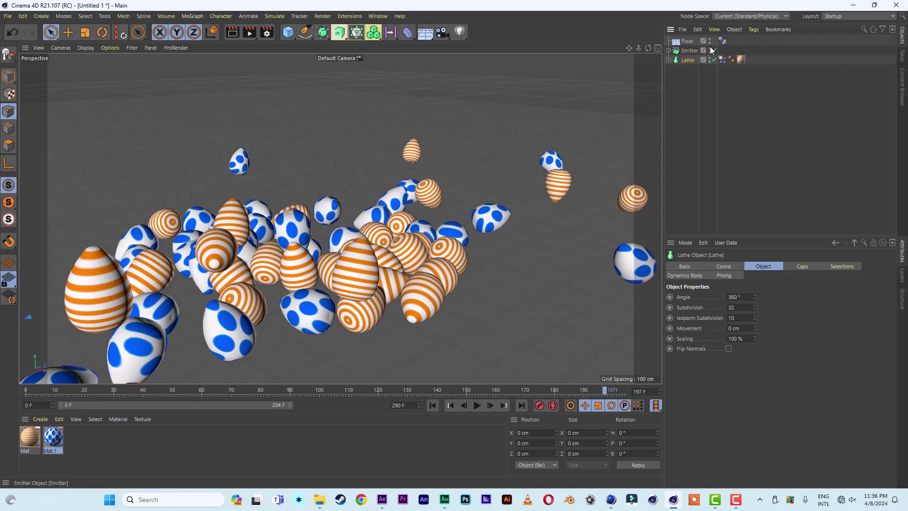
pyautogui.click(712, 51)
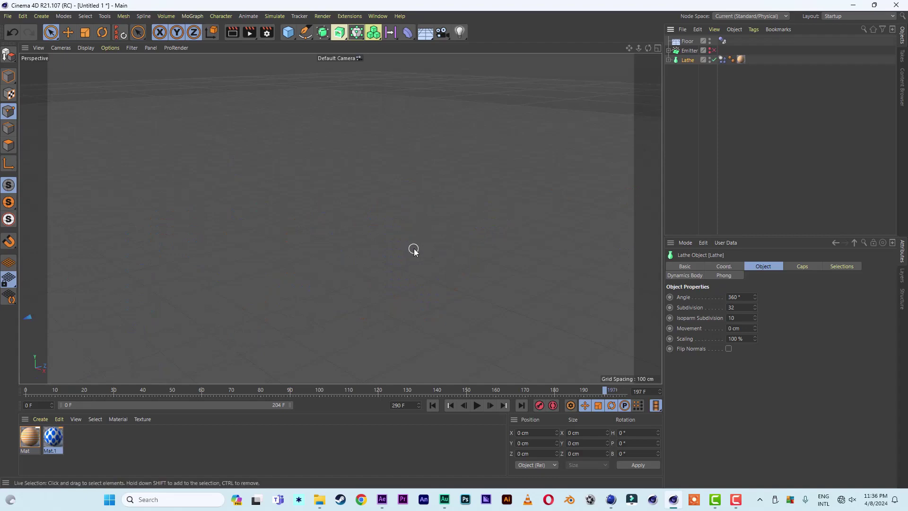
# - Add a Text spline reading HAPPY EASTER on two lines
pyautogui.keyDown('alt'); pyautogui.moveTo(396, 242); pyautogui.dragTo(383, 235); pyautogui.keyUp('alt')
pyautogui.moveTo(447, 230)
pyautogui.keyDown('alt'); pyautogui.mouseDown()
pyautogui.moveTo(431, 154)
pyautogui.moveTo(348, 89)
pyautogui.mouseUp(); pyautogui.keyUp('alt')
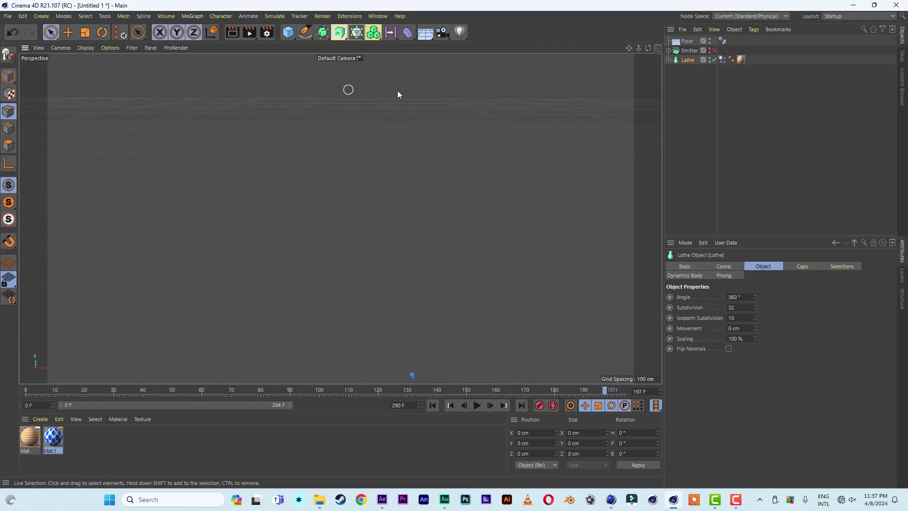
pyautogui.click(311, 37)
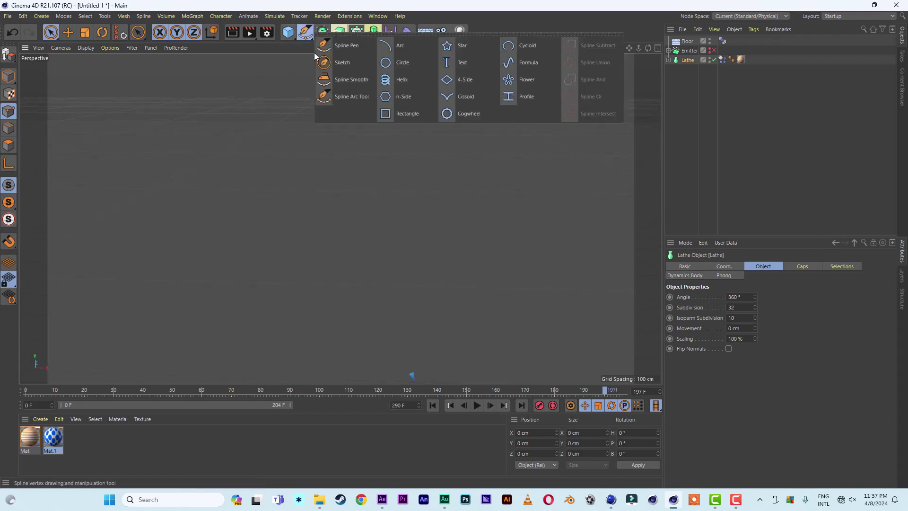
pyautogui.click(461, 64)
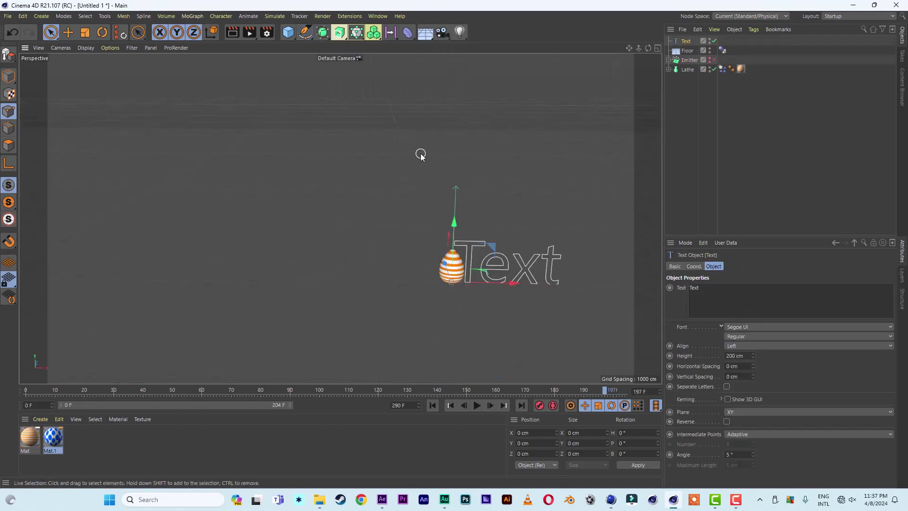
pyautogui.scroll(1, 420, 155)
pyautogui.moveTo(628, 48); pyautogui.dragTo(430, 7)
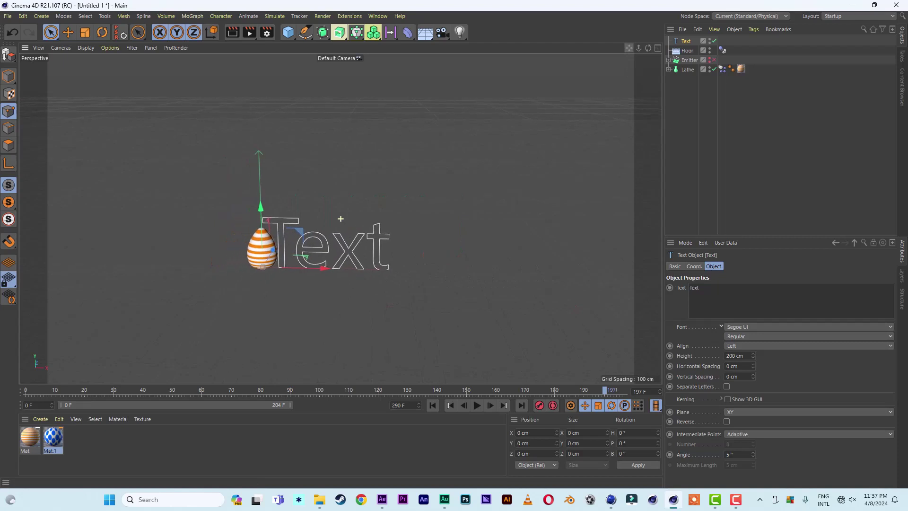
pyautogui.doubleClick(714, 290)
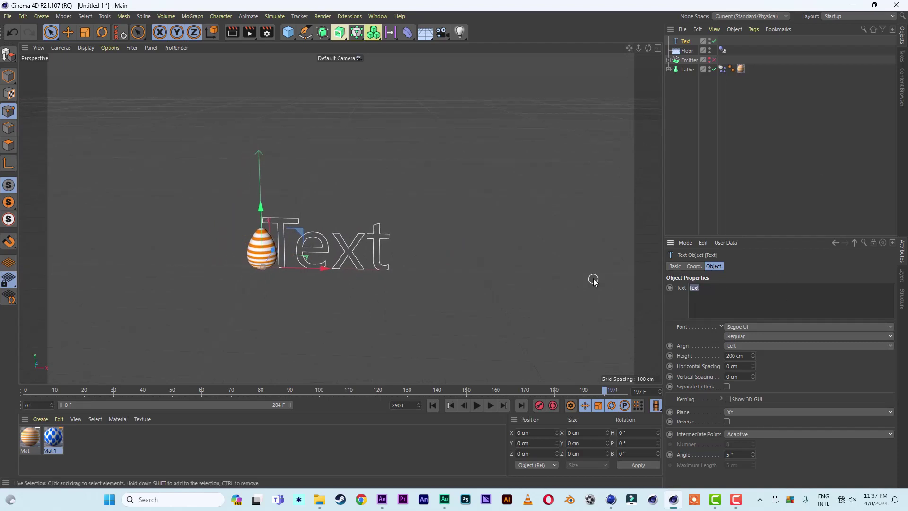
pyautogui.write('HAPPY')
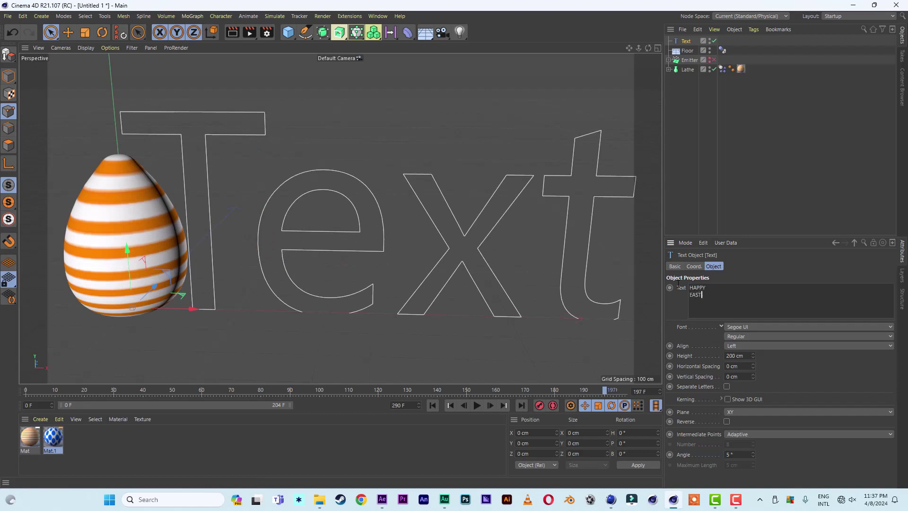
# - Set the text height to 100 cm and move the text up about 110 cm and to the right of the striped egg
pyautogui.click(761, 271)
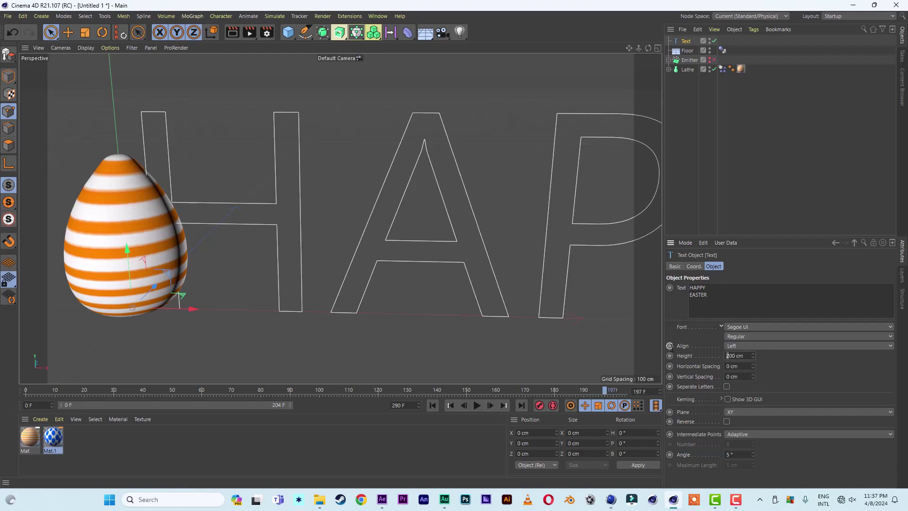
pyautogui.write('1')
pyautogui.click(782, 372)
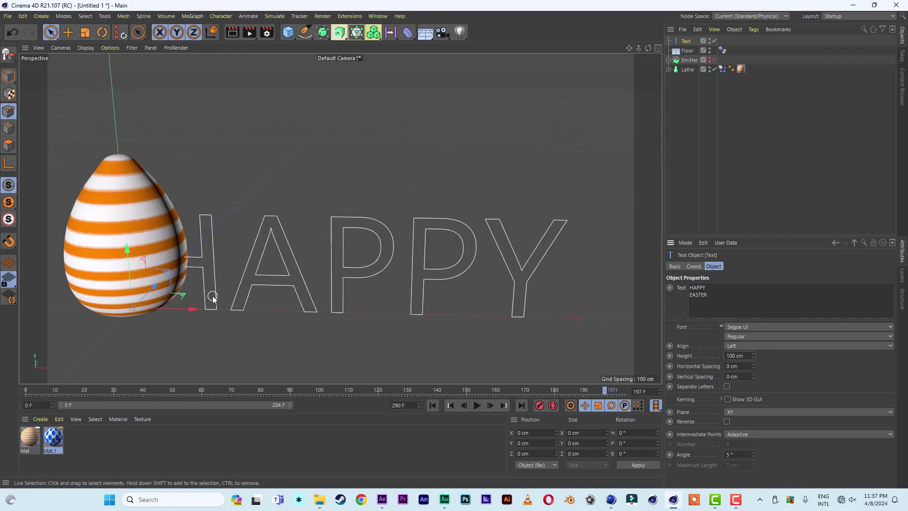
pyautogui.moveTo(127, 250); pyautogui.dragTo(149, 90)
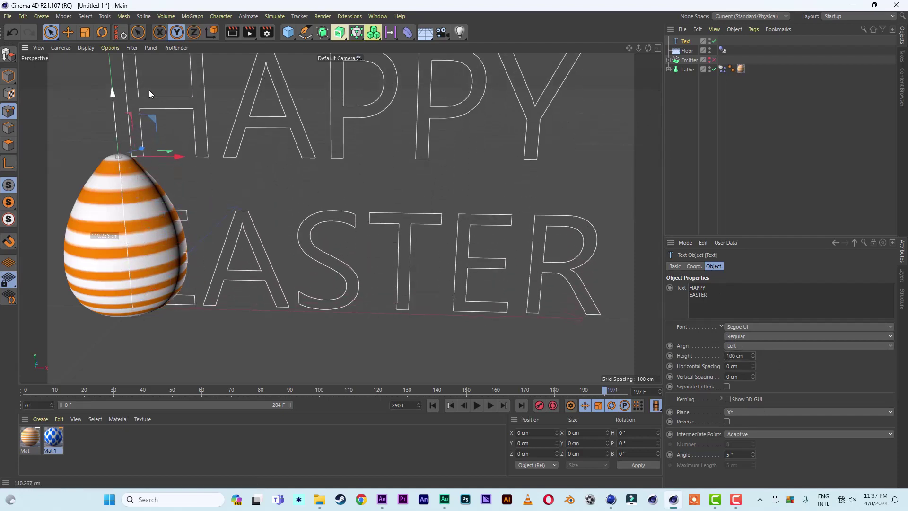
pyautogui.scroll(-5, 394, 186)
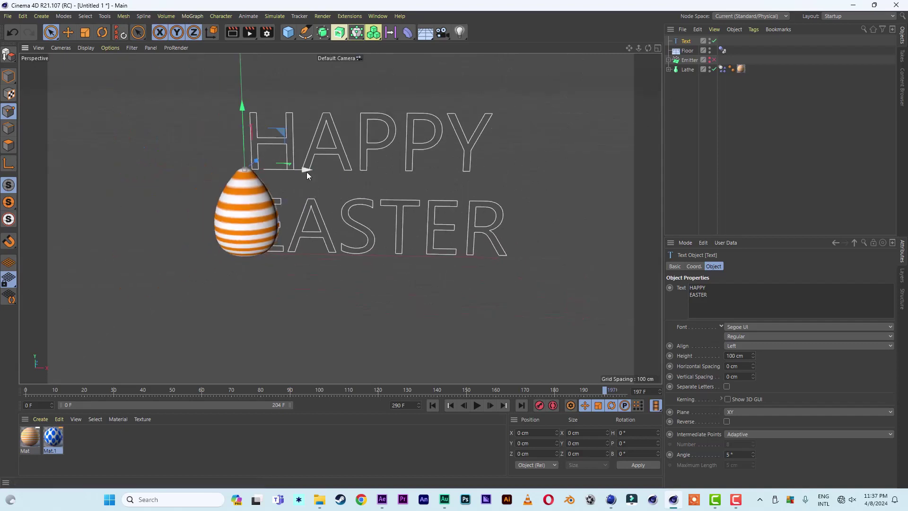
pyautogui.moveTo(307, 171); pyautogui.dragTo(384, 172)
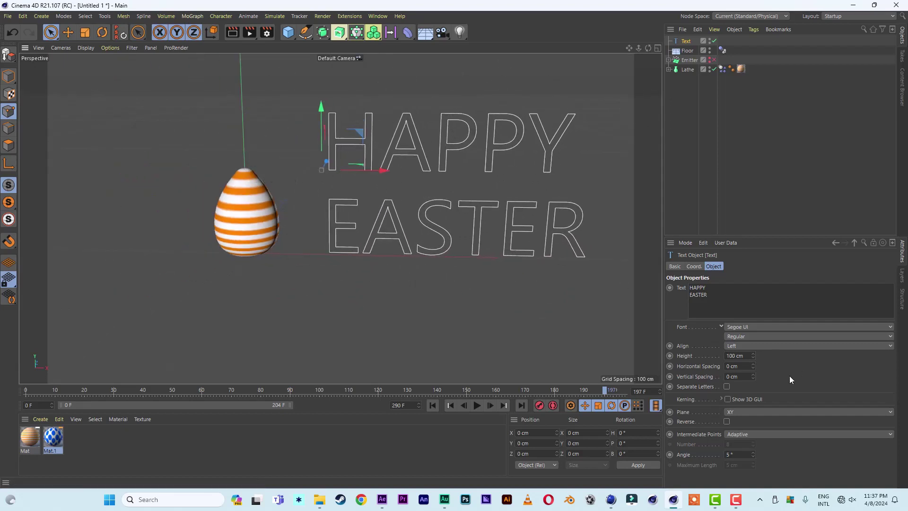
# - Set the text's Align to Middle, shift it right to clear the egg, and set its Vertical Spacing to -20 cm
pyautogui.click(742, 346)
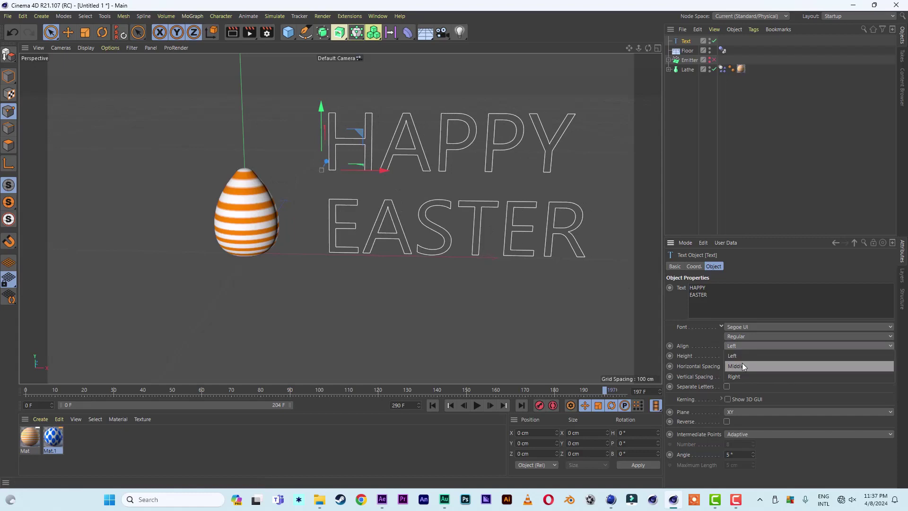
pyautogui.click(742, 363)
pyautogui.moveTo(379, 172); pyautogui.dragTo(498, 173)
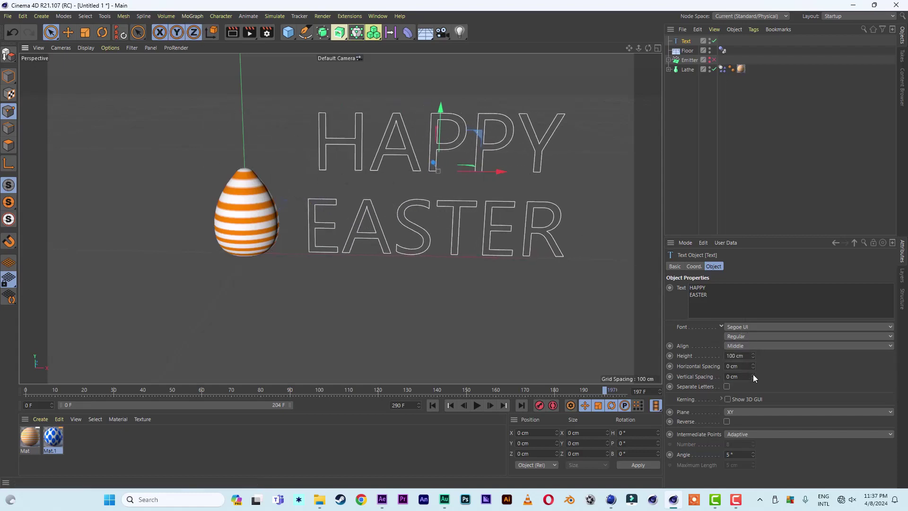
pyautogui.moveTo(753, 375); pyautogui.dragTo(753, 379)
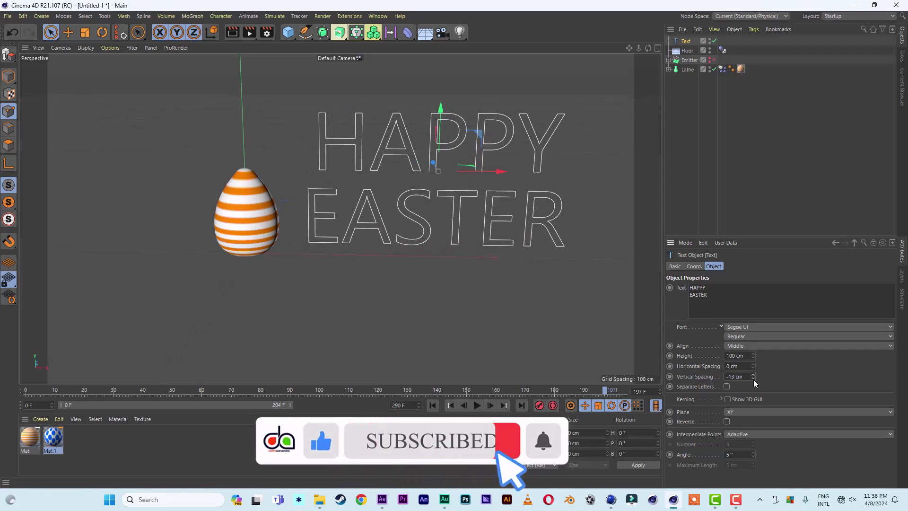
pyautogui.moveTo(753, 379); pyautogui.dragTo(755, 378)
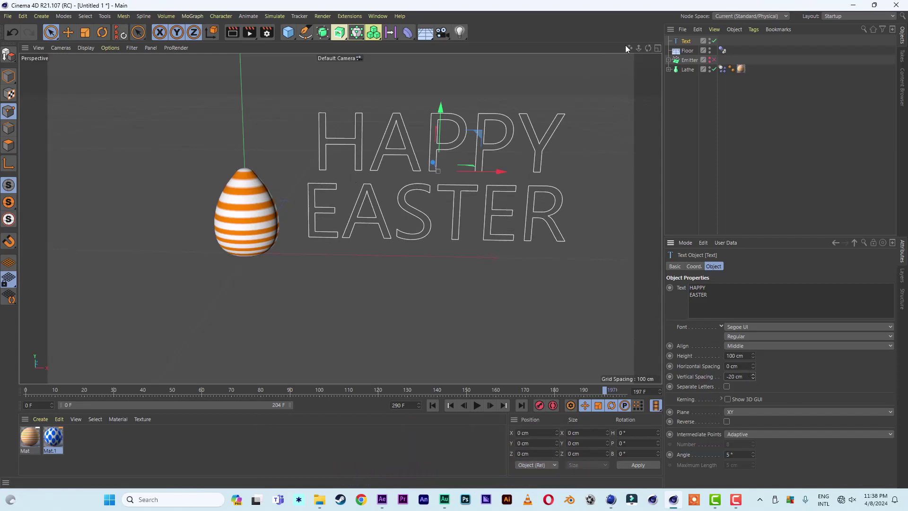
# - Select the Spline inside the striped egg Lathe and show its coordinates
pyautogui.moveTo(628, 48); pyautogui.dragTo(562, 51)
pyautogui.moveTo(648, 48); pyautogui.dragTo(609, 83)
pyautogui.moveTo(647, 48); pyautogui.dragTo(575, 69)
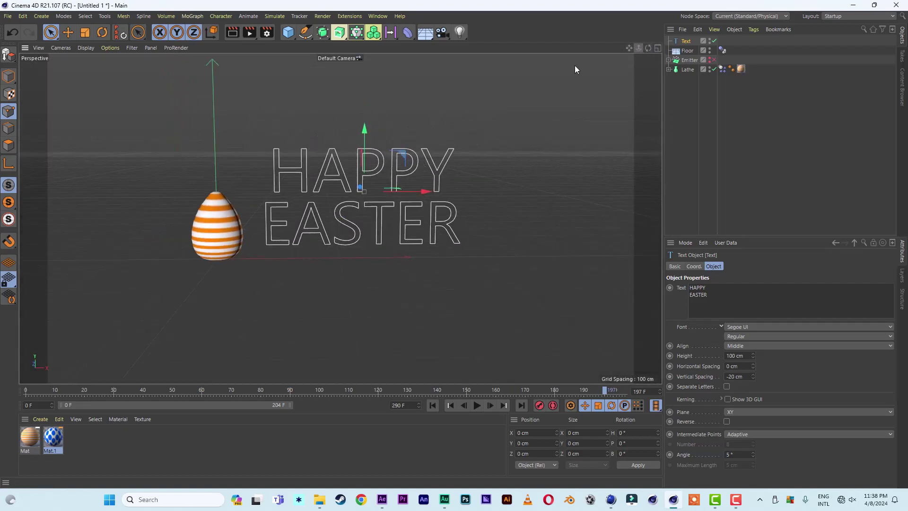
pyautogui.click(293, 38)
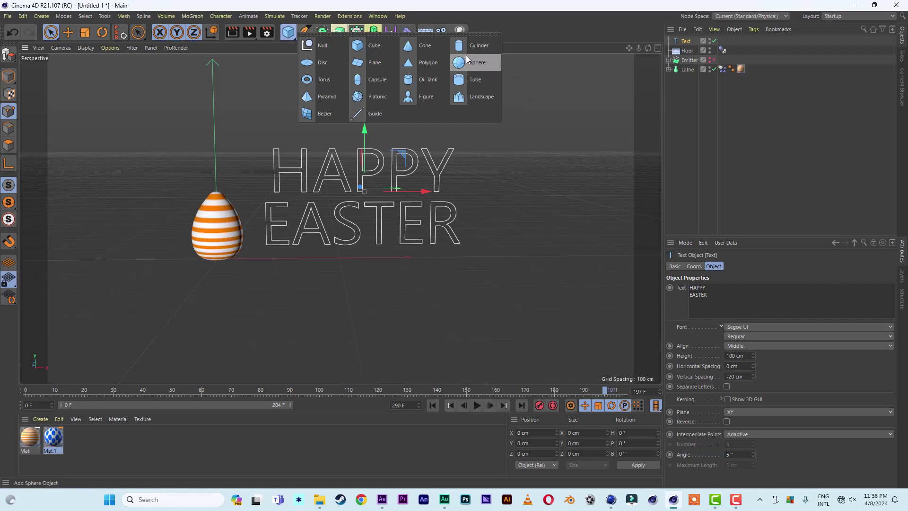
pyautogui.click(668, 69)
pyautogui.click(691, 81)
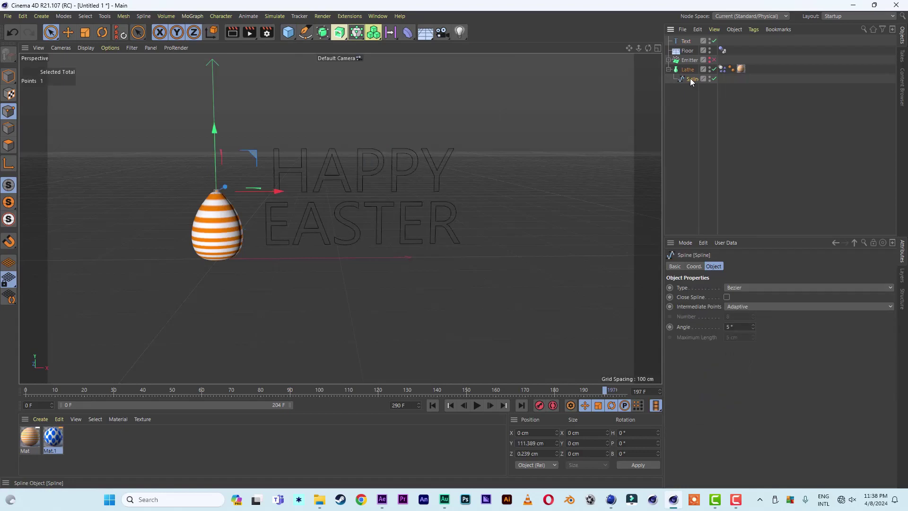
pyautogui.click(693, 267)
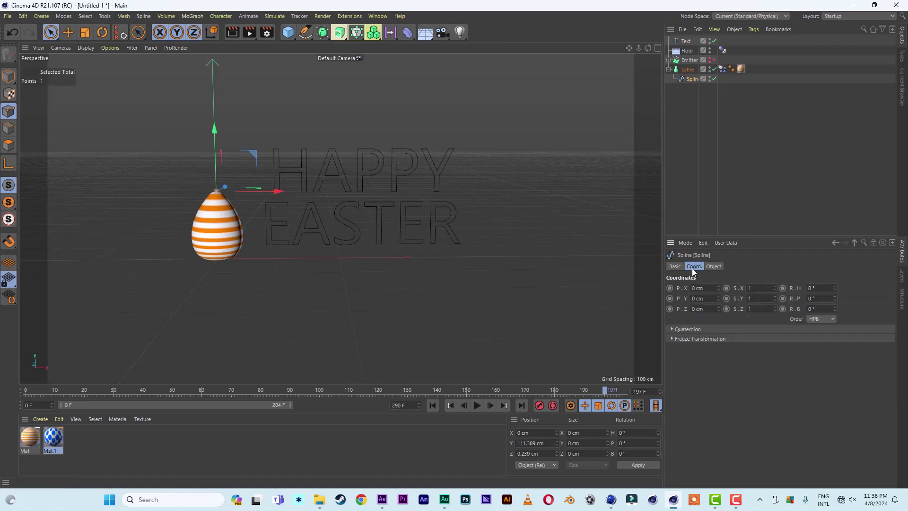
pyautogui.click(774, 310)
pyautogui.click(775, 301)
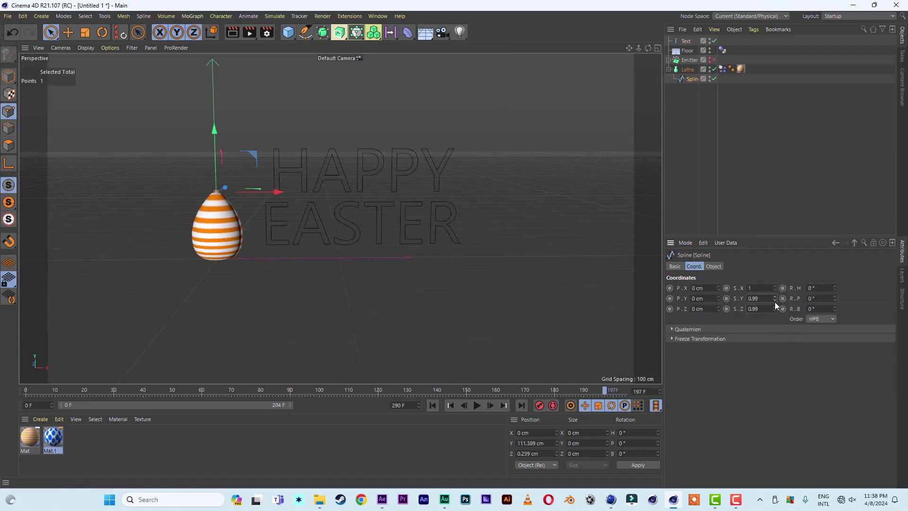
pyautogui.click(774, 301)
pyautogui.hotkey('ctrl', 'z')
pyautogui.hotkey('ctrl', 'z')
pyautogui.hotkey('ctrl', 'z')
# - In Model mode, set the egg spline's X, Y and Z scale to 0.4 and reduce it further to 0.2
pyautogui.click(8, 77)
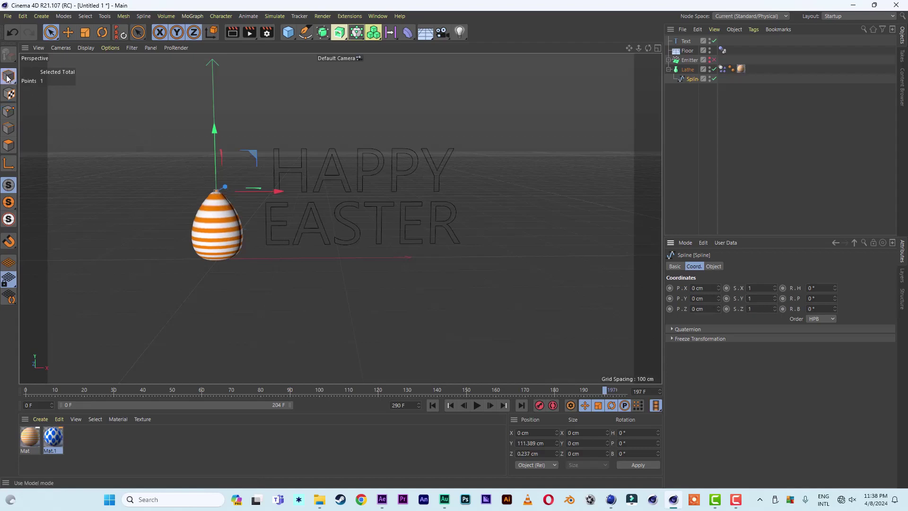
pyautogui.click(774, 301)
pyautogui.click(775, 311)
pyautogui.write('0.4')
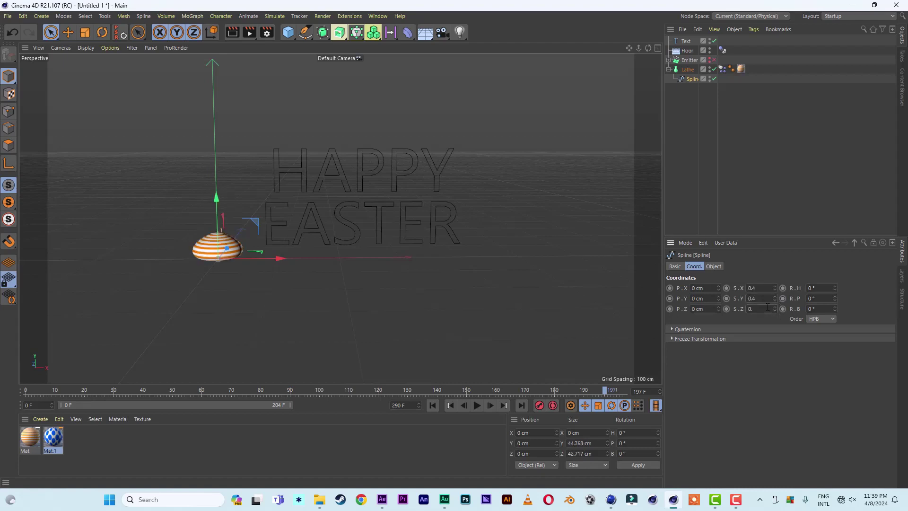
pyautogui.press('Return')
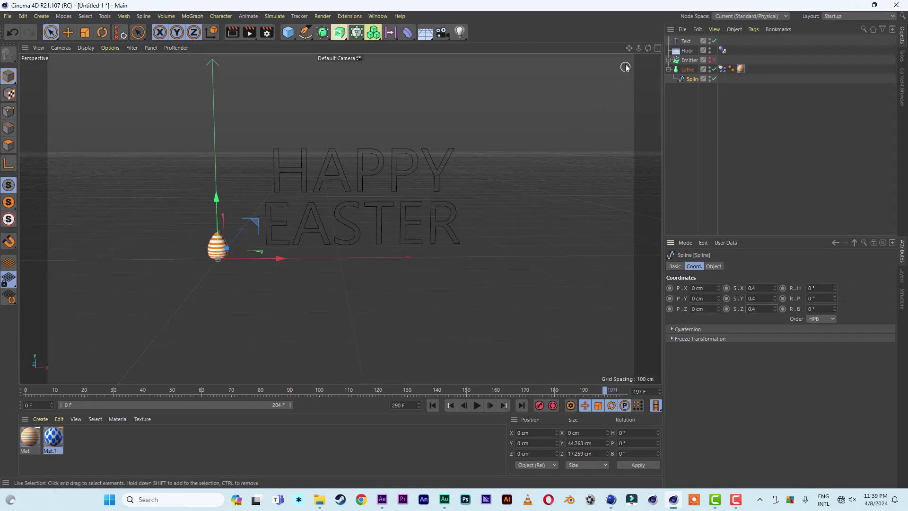
pyautogui.moveTo(639, 50); pyautogui.dragTo(647, 49)
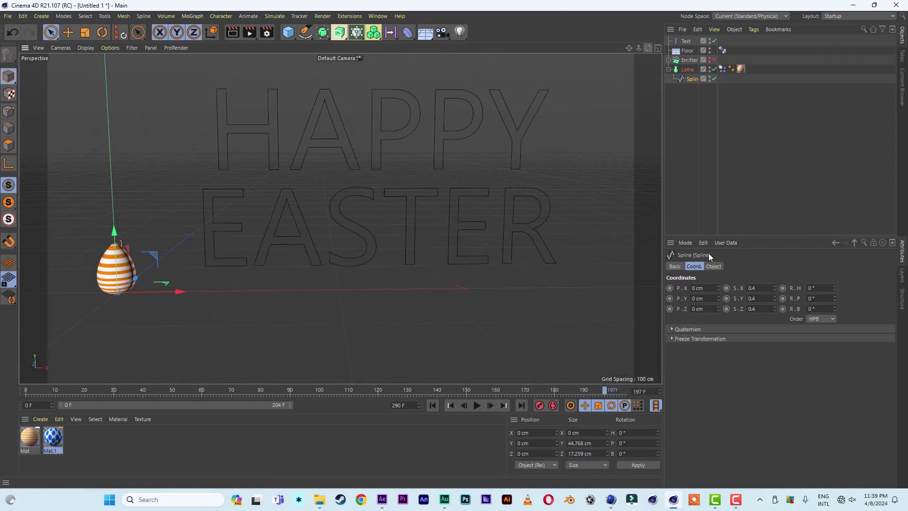
pyautogui.click(760, 310)
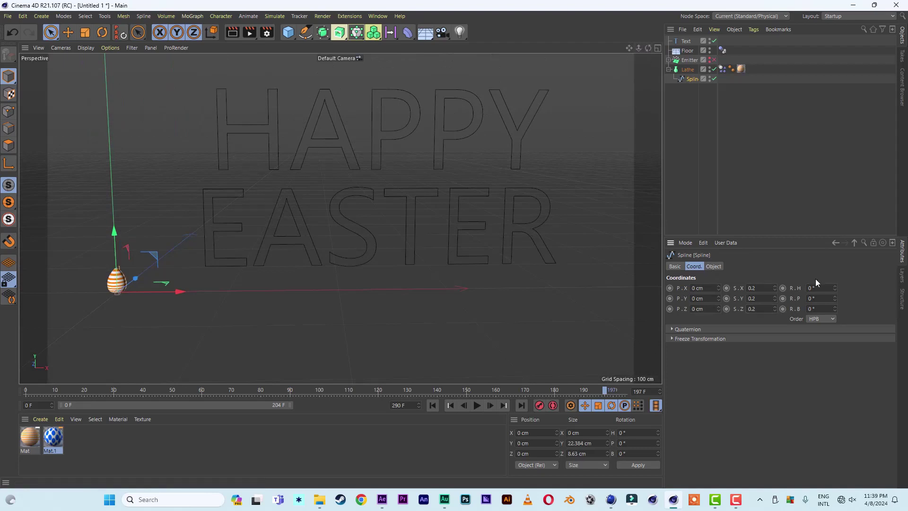
# - Set the font of the HAPPY EASTER text to Raleway Thin
pyautogui.click(685, 42)
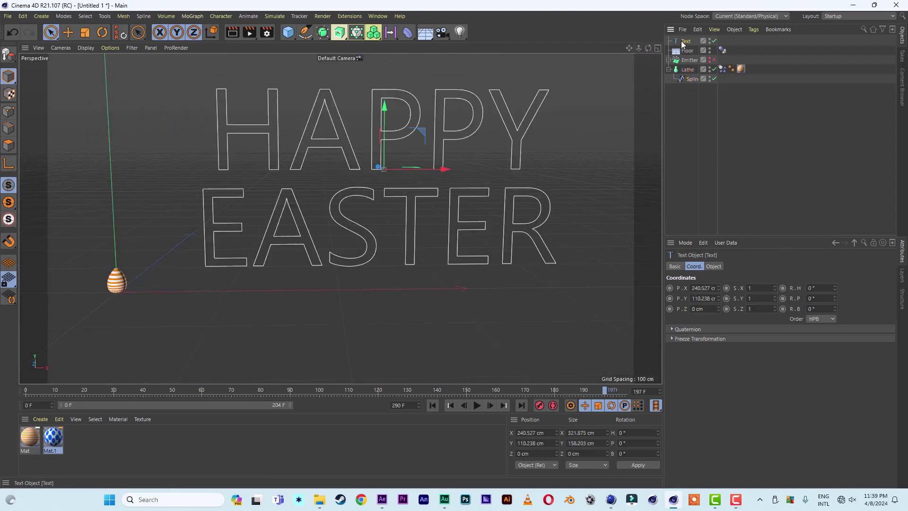
pyautogui.click(712, 266)
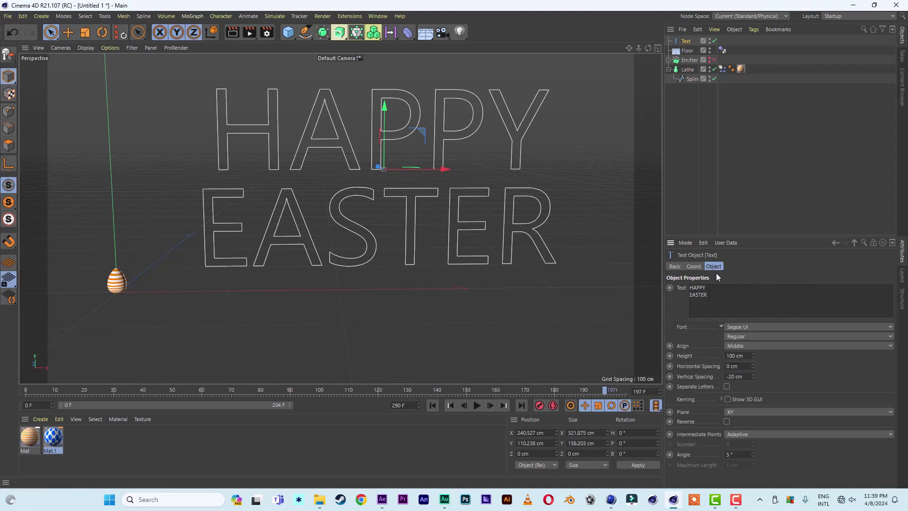
pyautogui.click(761, 326)
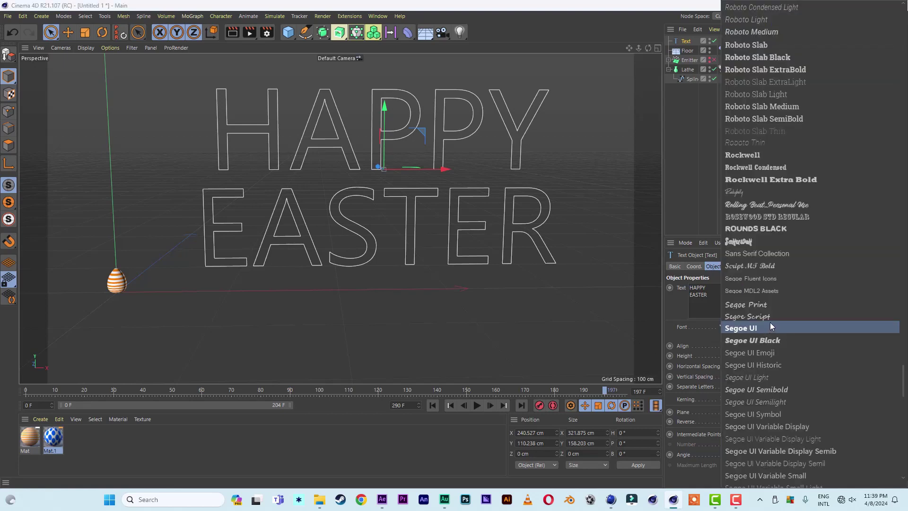
pyautogui.scroll(8, 770, 321)
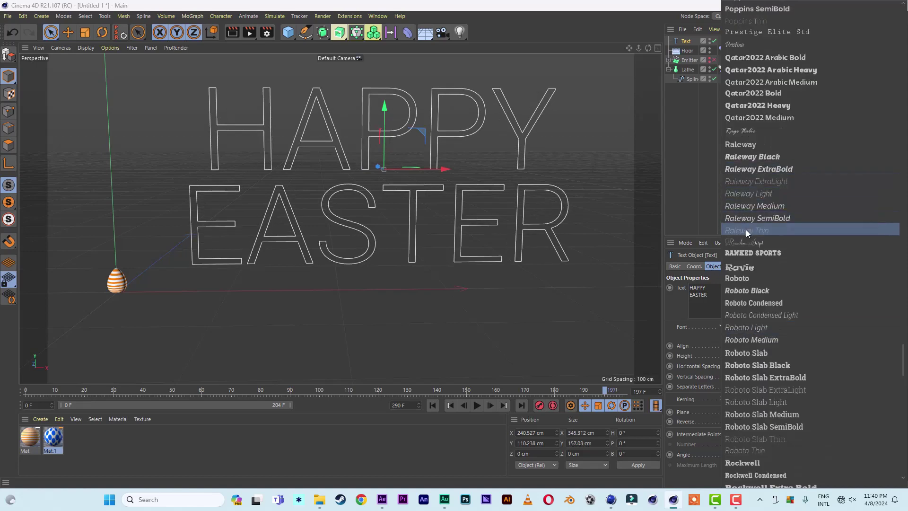
pyautogui.click(745, 229)
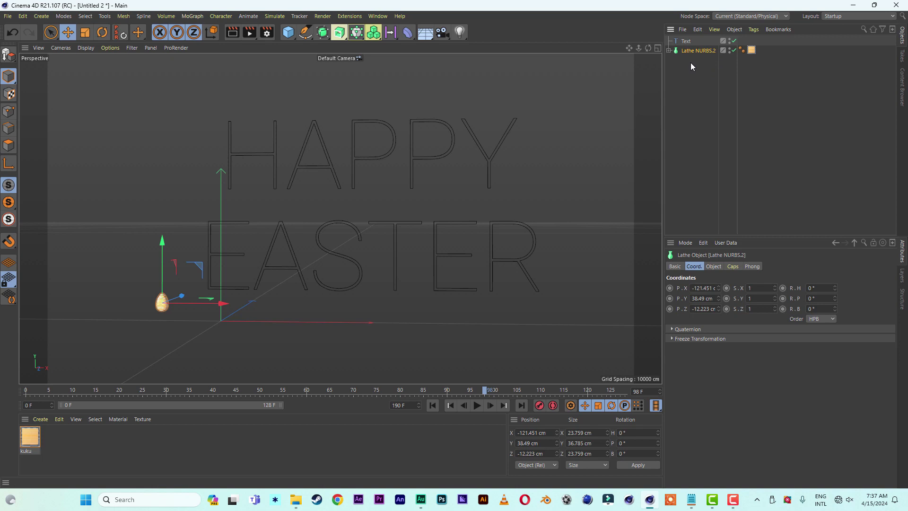
# - Add a MoGraph Cloner and place the Lathe NURBS.2 egg inside it
pyautogui.click(192, 16)
pyautogui.click(194, 46)
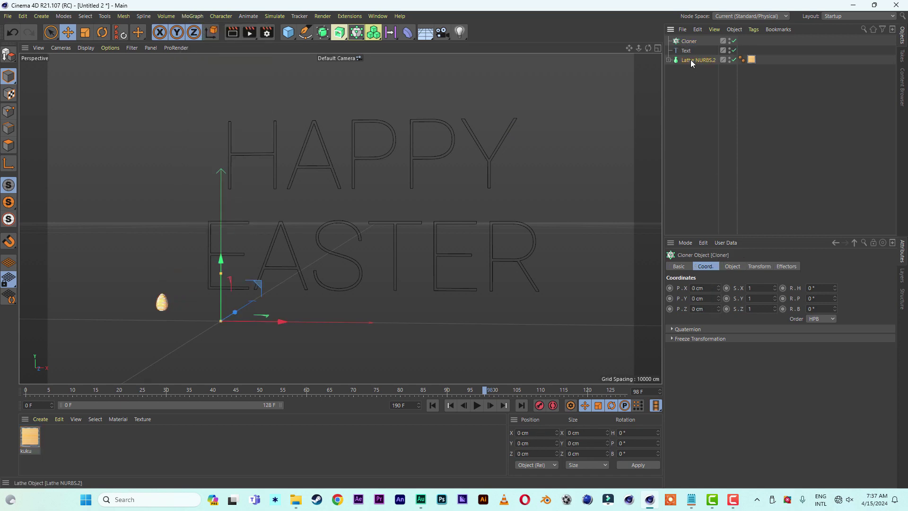
pyautogui.moveTo(690, 59); pyautogui.dragTo(690, 43)
pyautogui.click(689, 42)
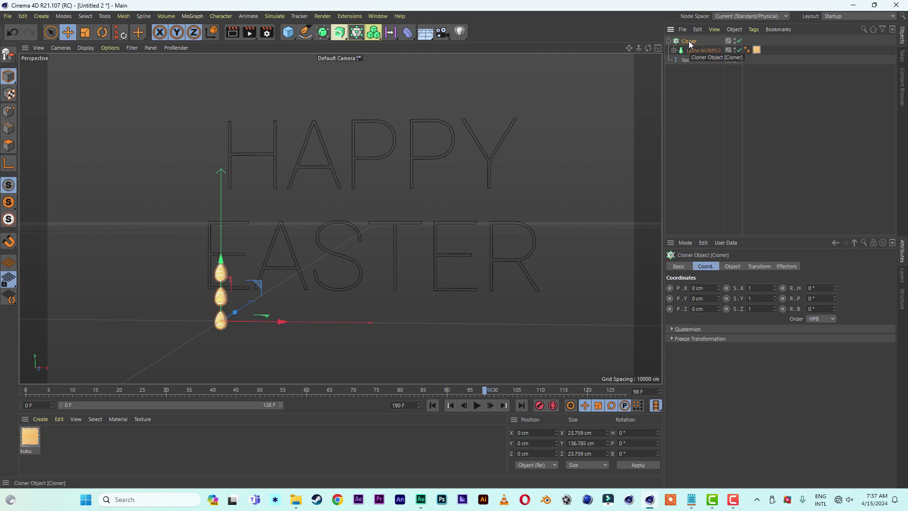
# - Set the Cloner's mode to Object and assign the Text spline as its object
pyautogui.click(734, 267)
pyautogui.click(707, 288)
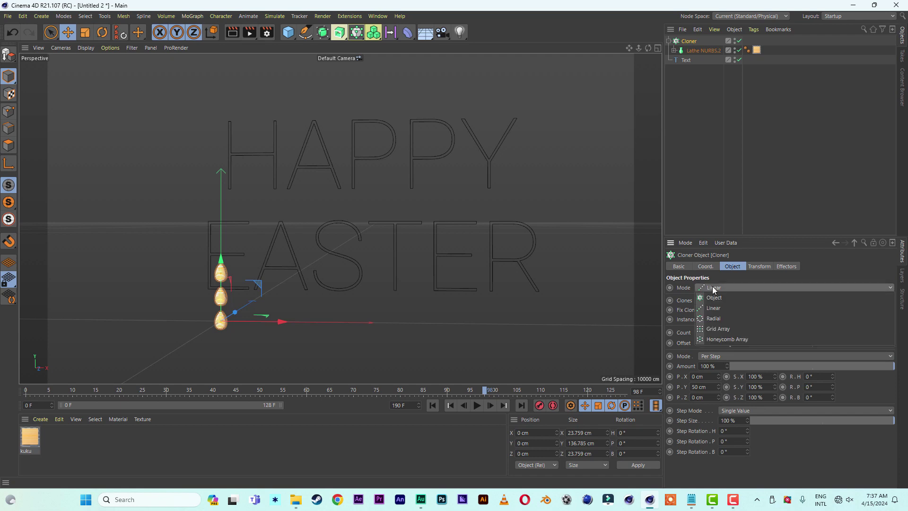
pyautogui.click(713, 297)
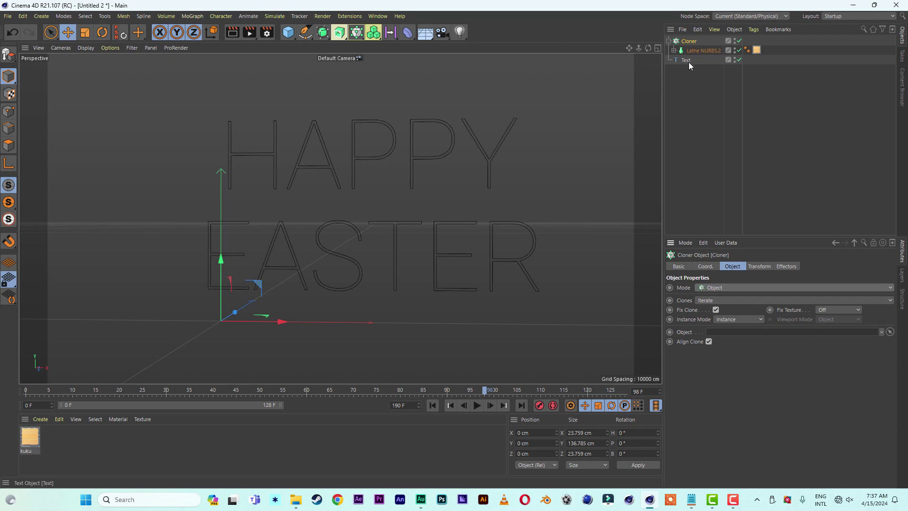
pyautogui.moveTo(687, 60); pyautogui.dragTo(725, 337)
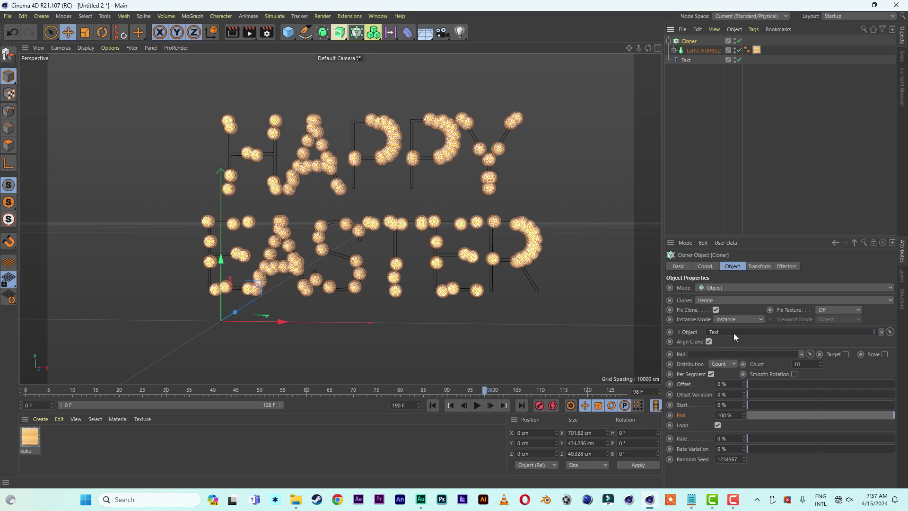
# - Set the Cloner's Distribution to Step with a 3 cm step and turn off Per Segment
pyautogui.click(728, 363)
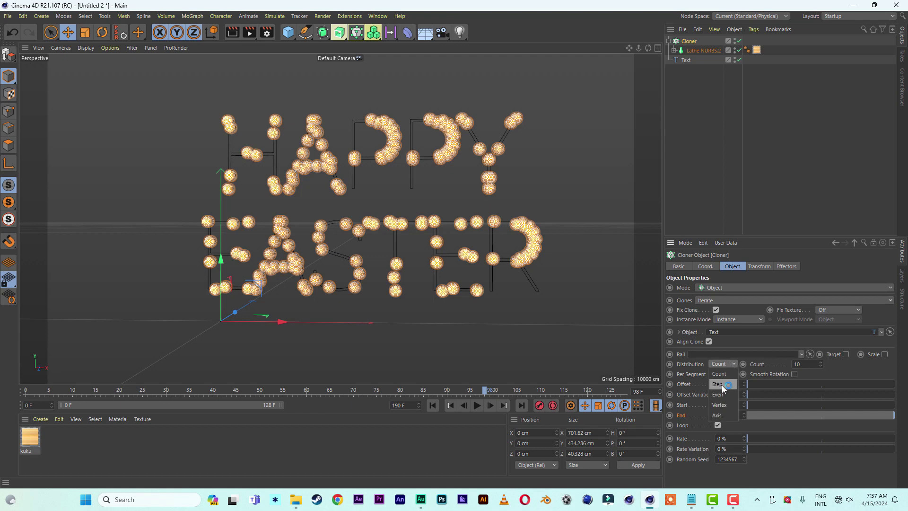
pyautogui.click(721, 385)
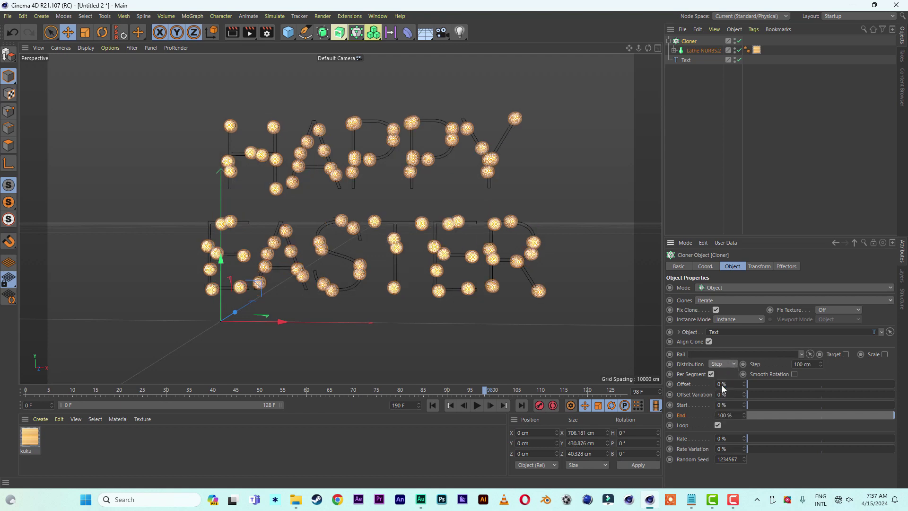
pyautogui.click(817, 364)
pyautogui.write('3')
pyautogui.press('Return')
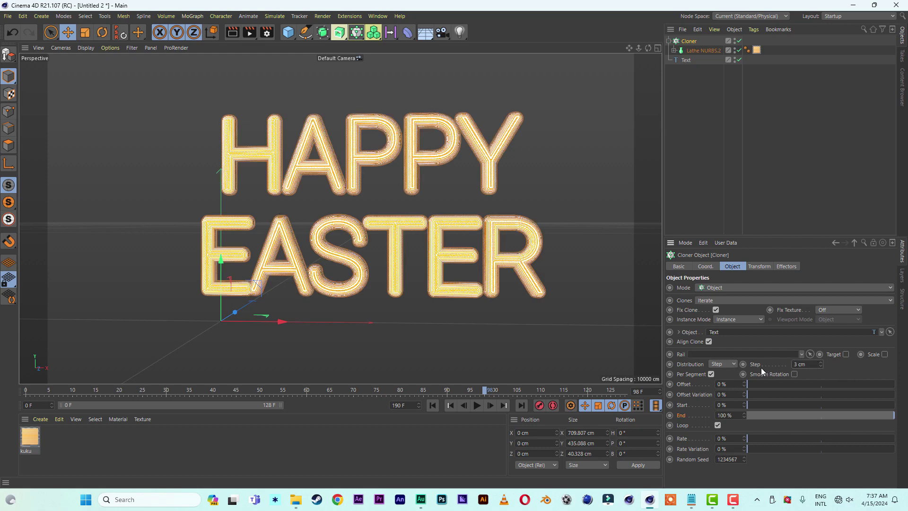
pyautogui.click(710, 374)
# - Set the Cloner's End to 0% and keyframe it at frame 0
pyautogui.moveTo(787, 415); pyautogui.dragTo(720, 415)
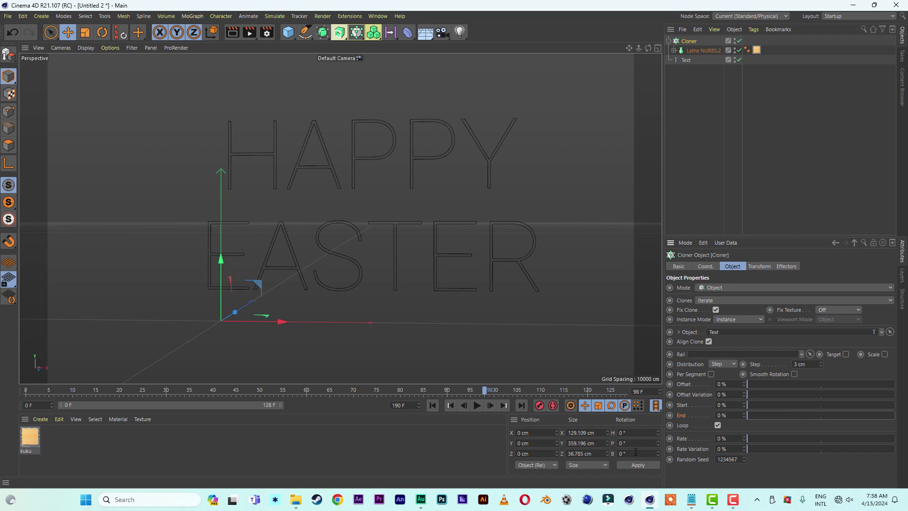
pyautogui.click(433, 406)
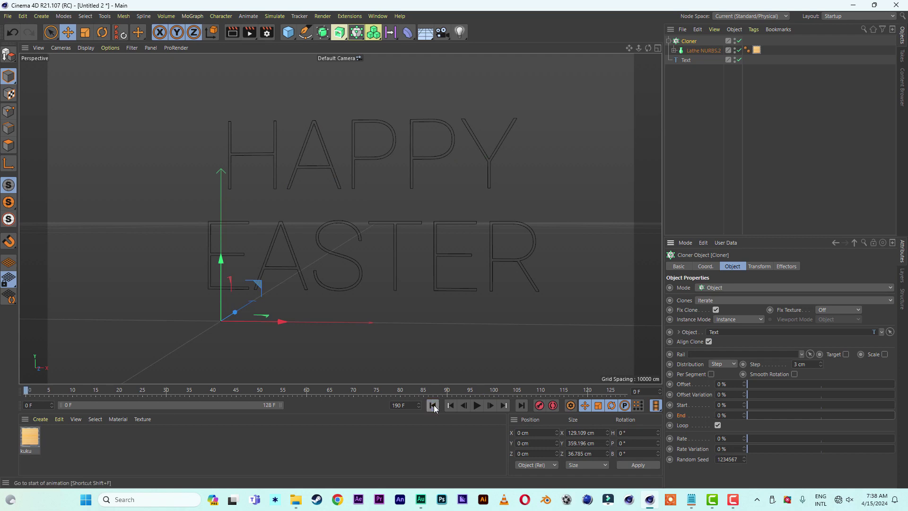
pyautogui.click(669, 415)
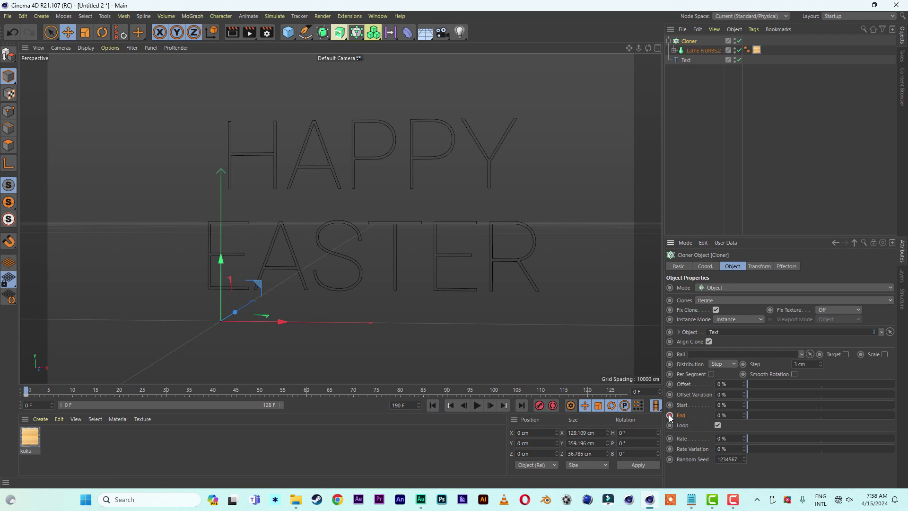
# - Keyframe the Cloner's End at 100% on frame 110 and return to the start of the animation
pyautogui.click(542, 389)
pyautogui.click(719, 415)
pyautogui.write('10')
pyautogui.click(771, 471)
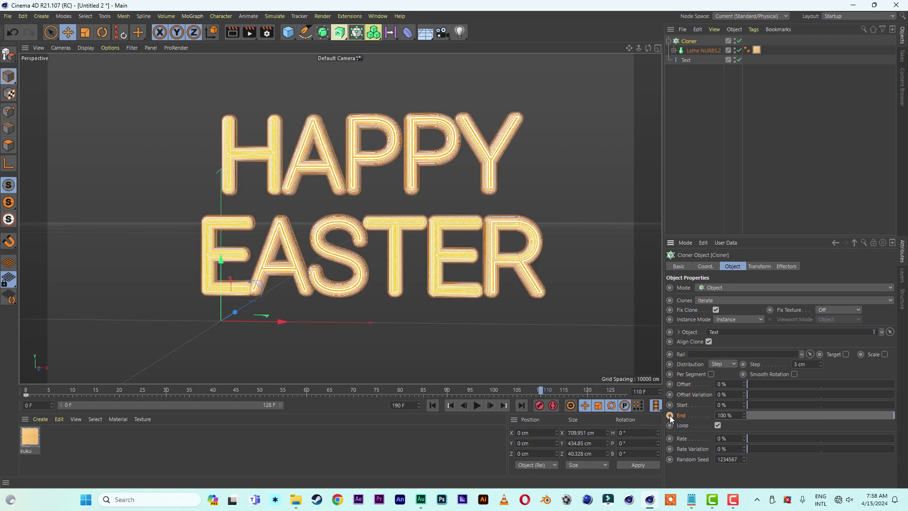
pyautogui.click(669, 415)
pyautogui.click(433, 406)
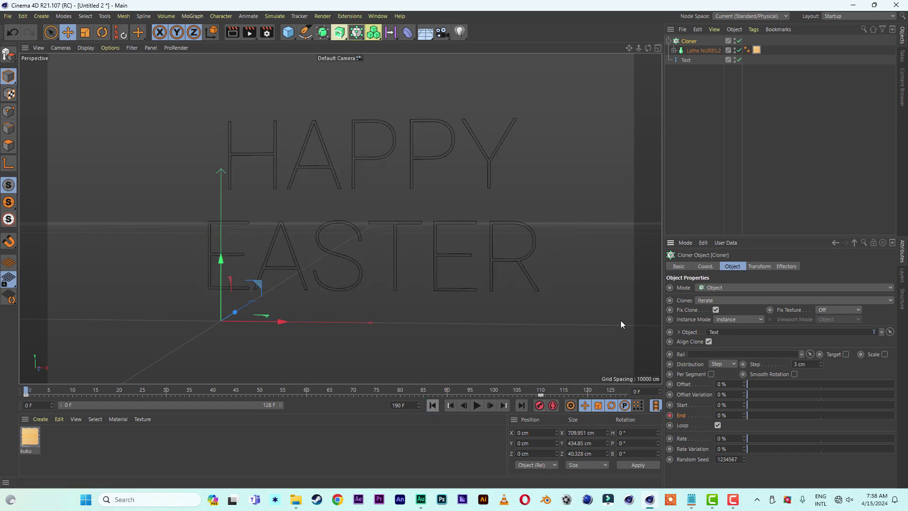
# - Add a Capsule primitive and set its radius to 8 cm
pyautogui.click(292, 37)
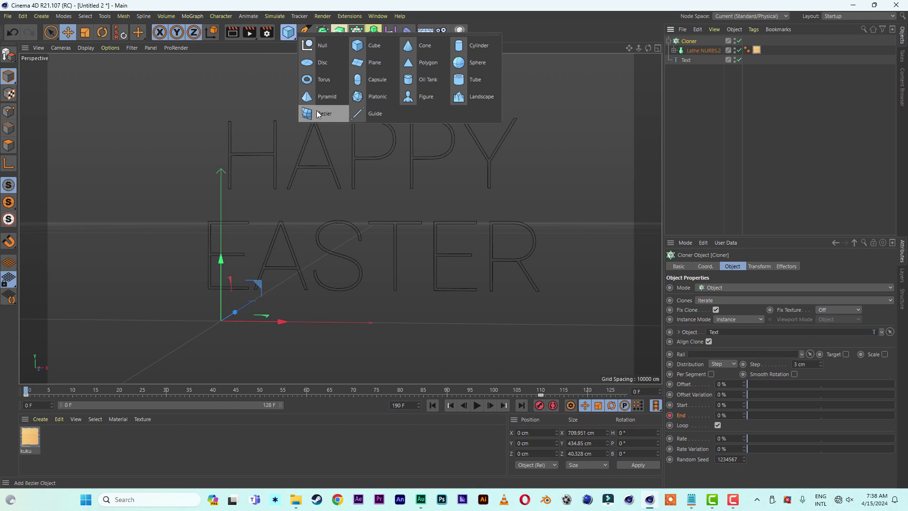
pyautogui.click(384, 80)
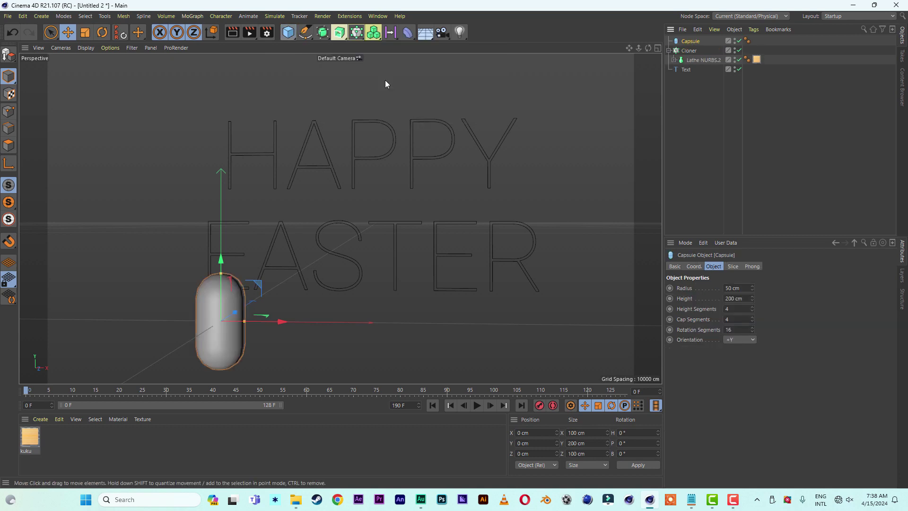
pyautogui.click(738, 288)
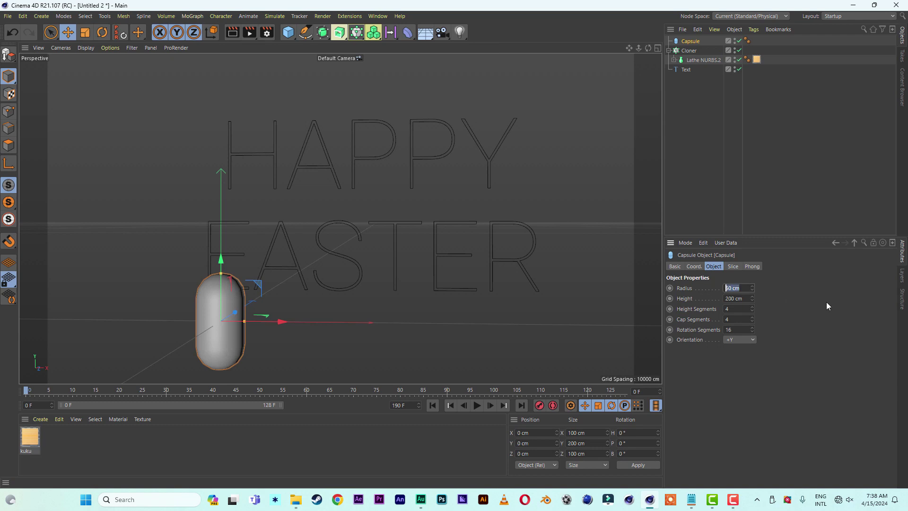
pyautogui.write('8')
pyautogui.press('Return')
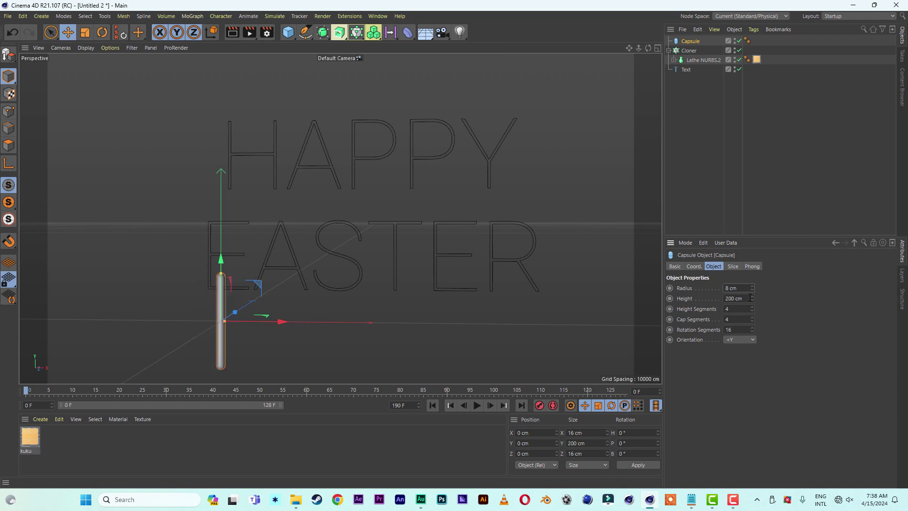
# - Set the capsule's height to 10 cm, raise it to 15 cm, and adjust its radius
pyautogui.click(749, 298)
pyautogui.write('10')
pyautogui.press('Return')
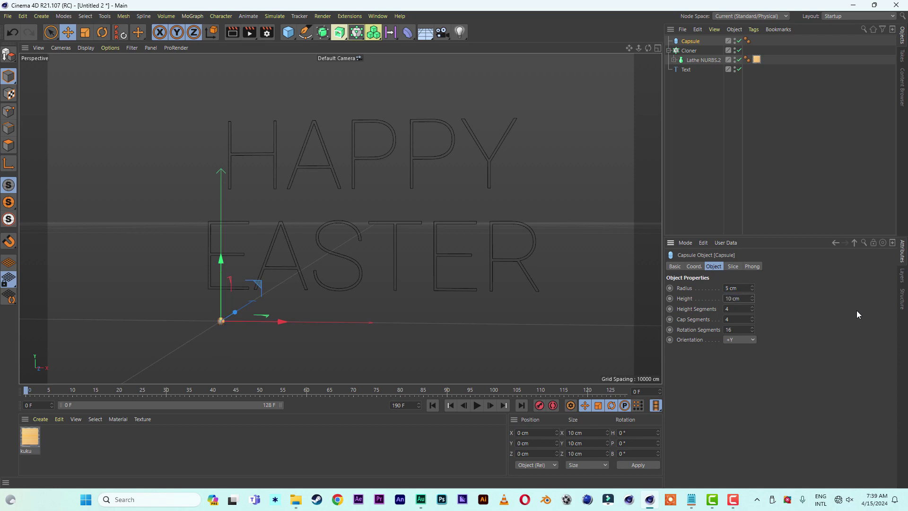
pyautogui.click(747, 298)
pyautogui.write('15')
pyautogui.press('Return')
pyautogui.moveTo(744, 290); pyautogui.dragTo(691, 288)
pyautogui.click(753, 138)
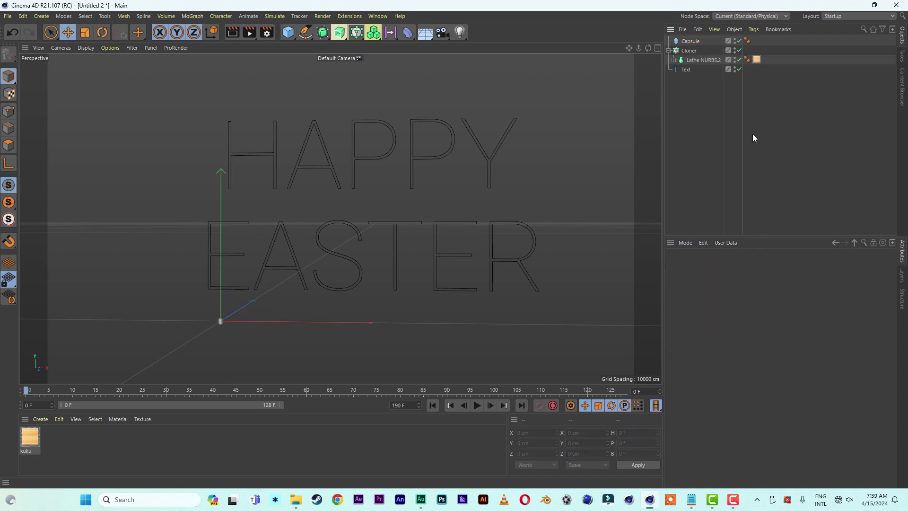
# - Create a material with b2_00000.png as its color texture and show its preview on a plane
pyautogui.doubleClick(61, 445)
pyautogui.doubleClick(31, 440)
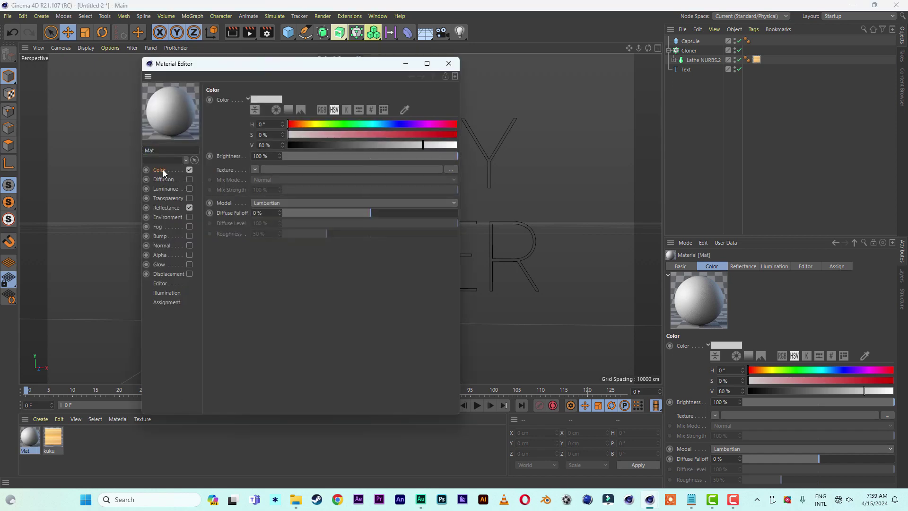
pyautogui.click(450, 170)
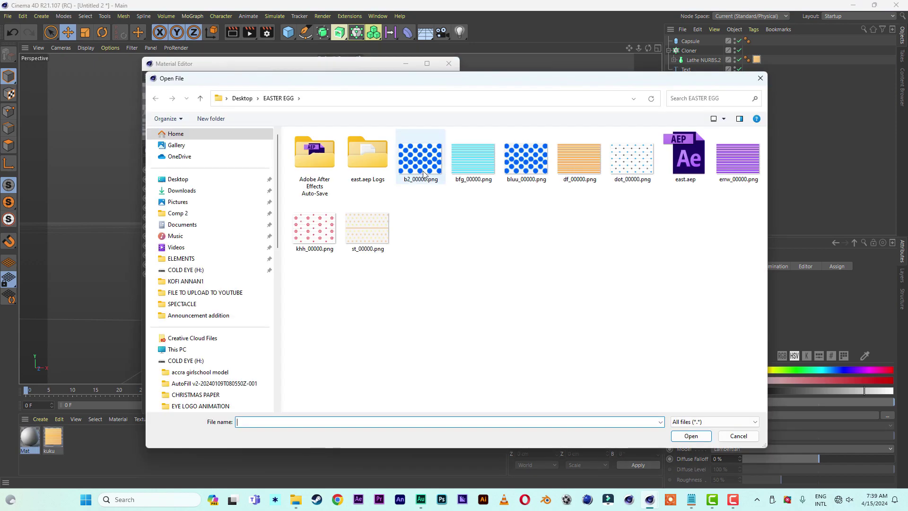
pyautogui.doubleClick(420, 150)
pyautogui.press('Return')
pyautogui.rightClick(182, 112)
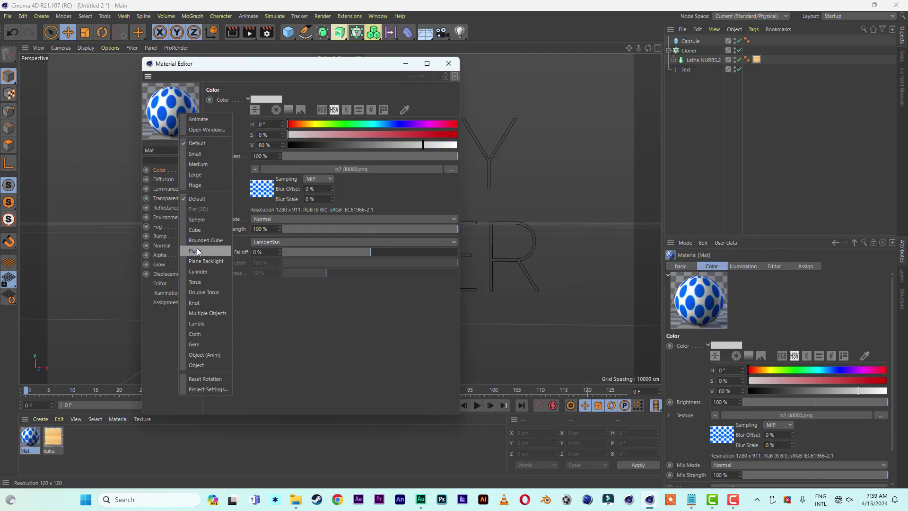
pyautogui.click(197, 251)
pyautogui.click(449, 64)
pyautogui.click(67, 449)
# - Apply the blue dotted material to the Capsule and make the Capsule a child of the Cloner
pyautogui.click(30, 441)
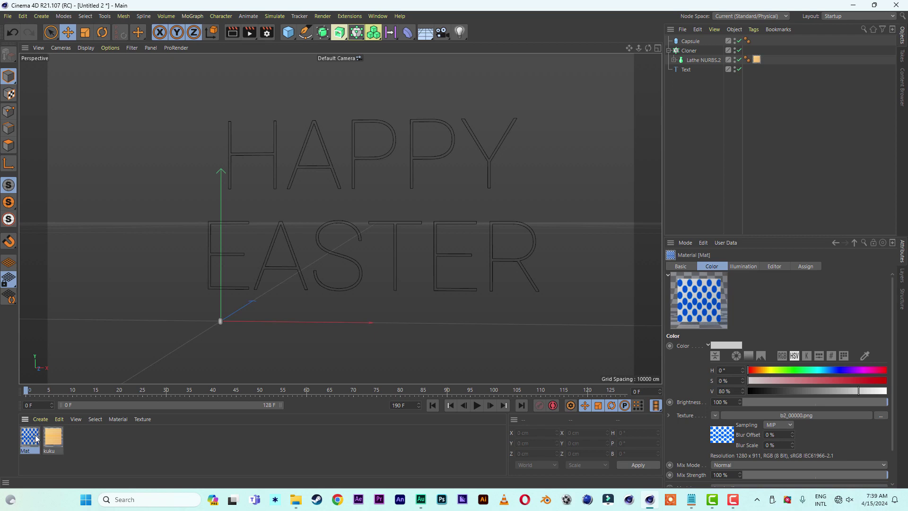
pyautogui.moveTo(718, 199); pyautogui.dragTo(690, 57)
pyautogui.click(691, 42)
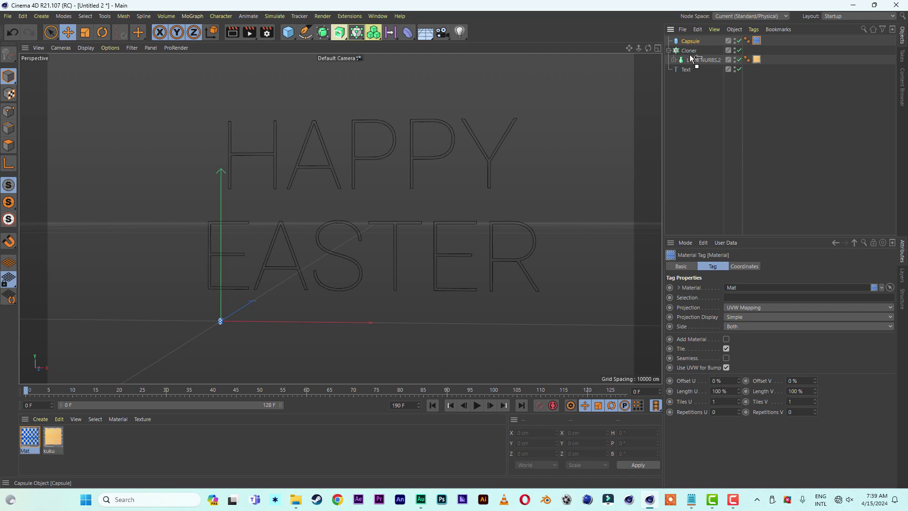
pyautogui.moveTo(689, 55); pyautogui.dragTo(690, 55)
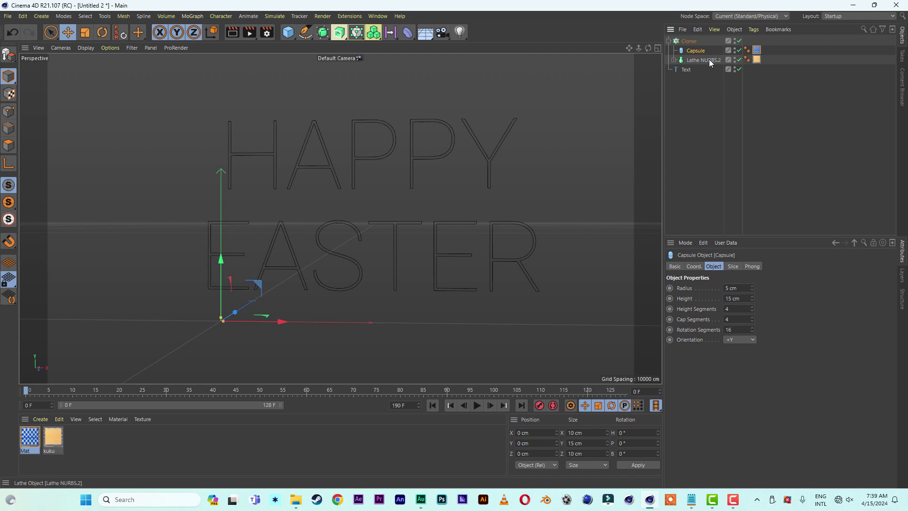
# - Add Rigid Body tags to the Lathe egg and the Capsule inside the Cloner
pyautogui.click(708, 60)
pyautogui.rightClick(708, 60)
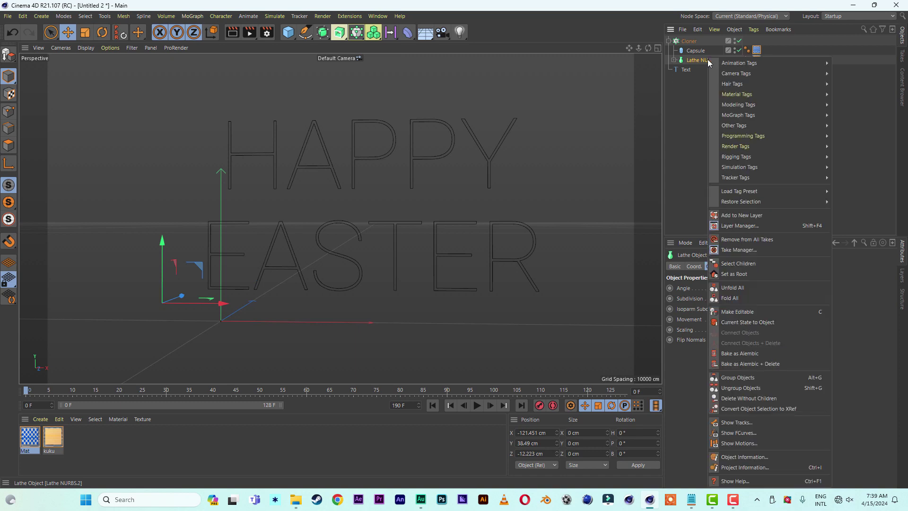
pyautogui.moveTo(733, 65)
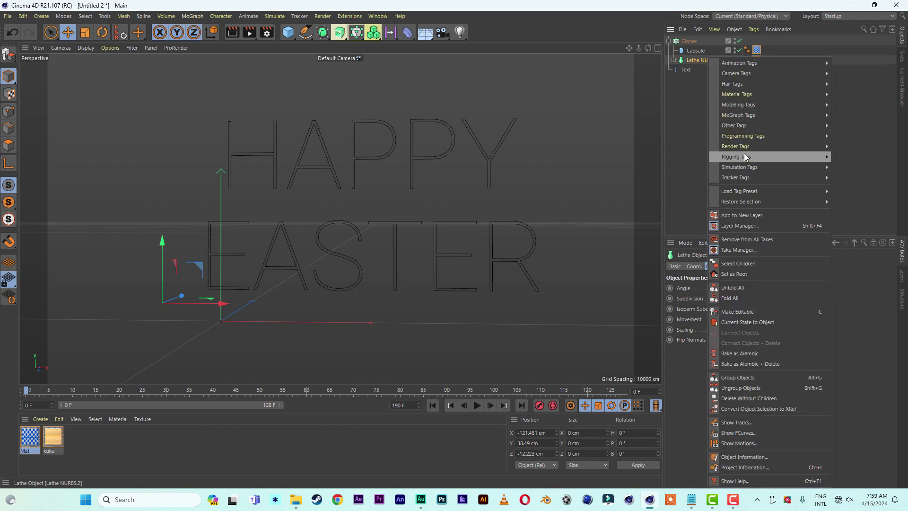
pyautogui.moveTo(745, 166)
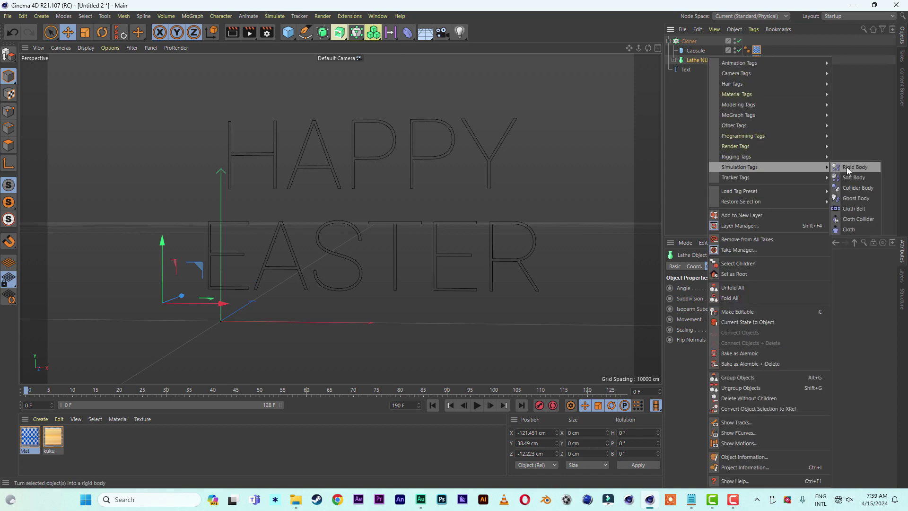
pyautogui.click(847, 168)
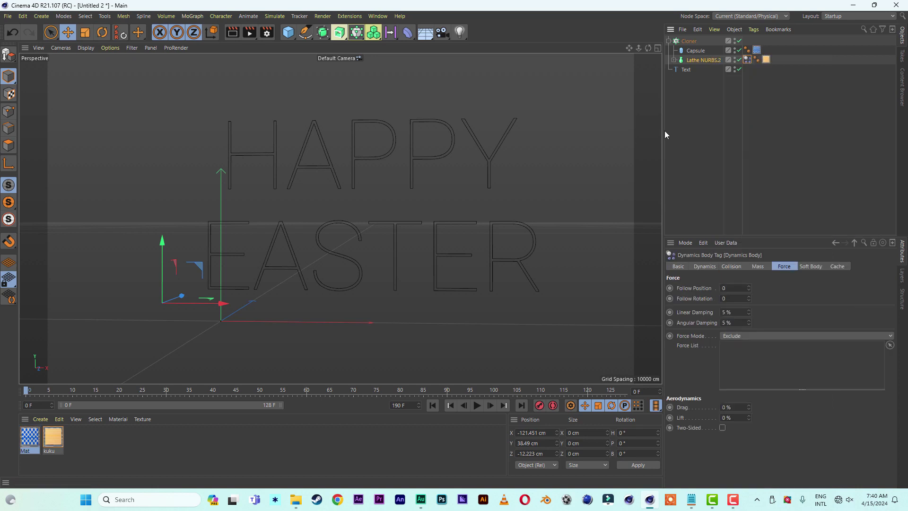
pyautogui.rightClick(694, 51)
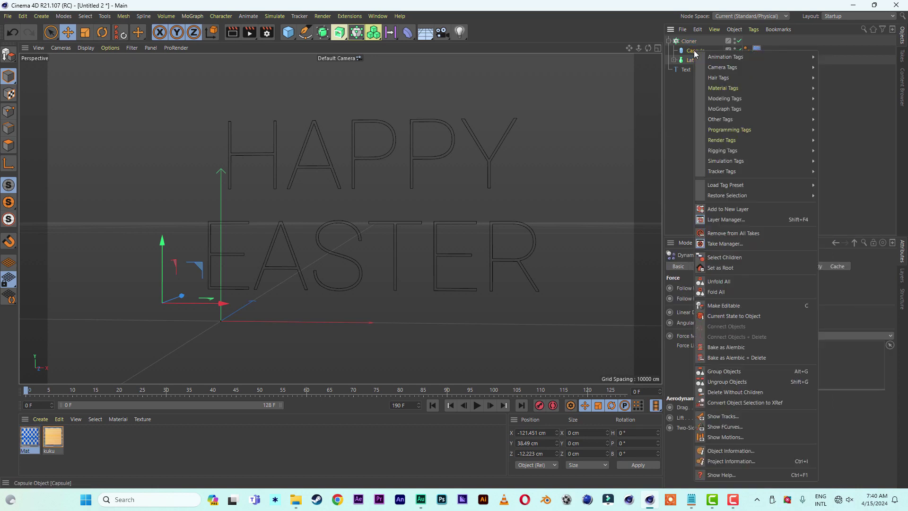
pyautogui.moveTo(804, 162)
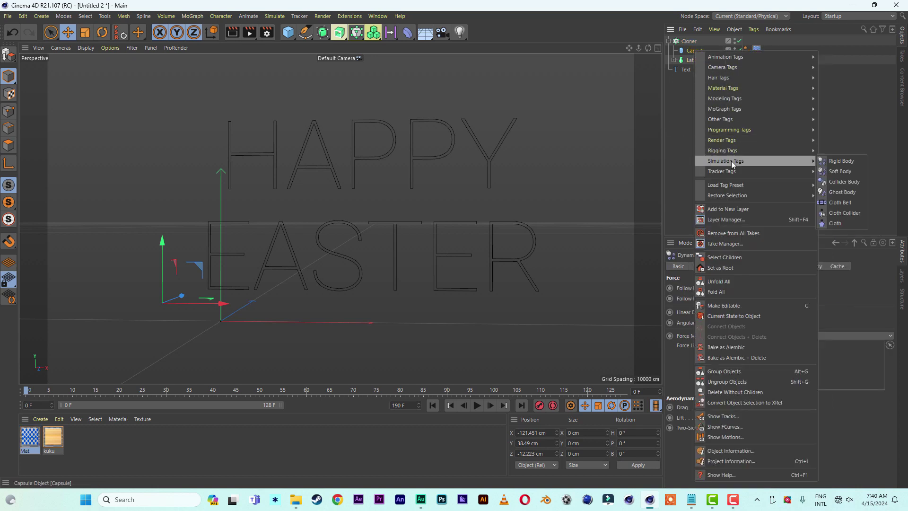
pyautogui.click(859, 165)
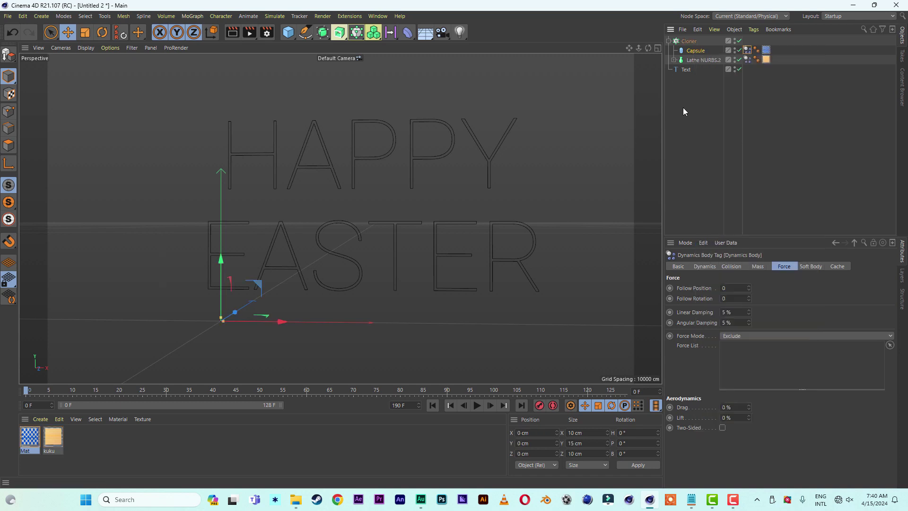
pyautogui.click(693, 92)
# - Set Follow Position to 6 on the Lathe egg's Dynamics Body tag and preview the simulation
pyautogui.click(705, 60)
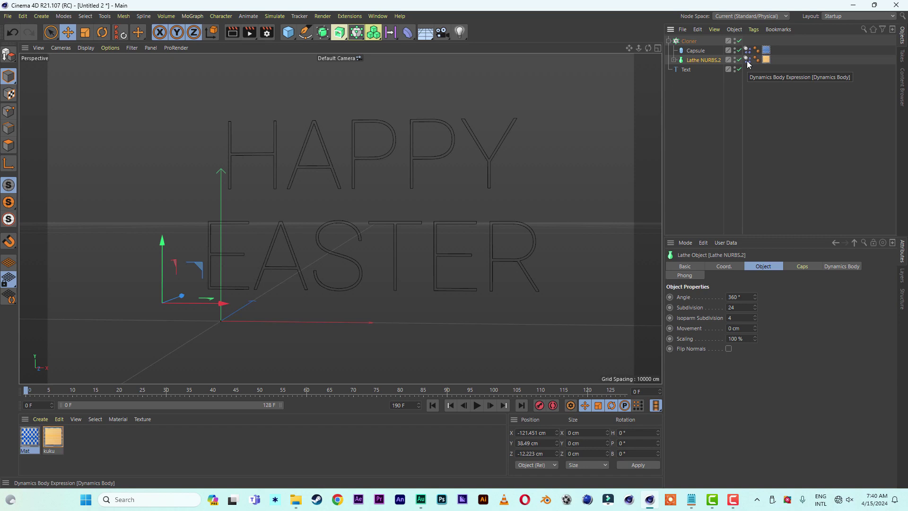
pyautogui.click(747, 60)
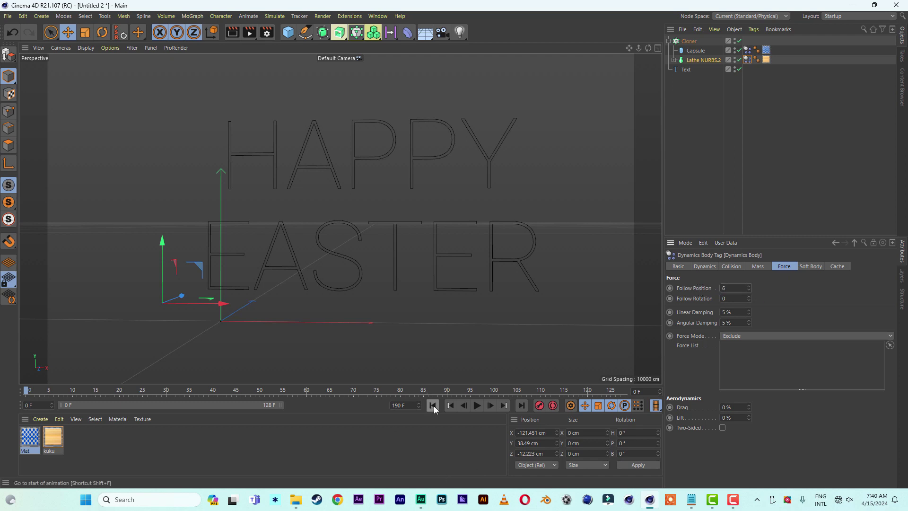
pyautogui.click(476, 405)
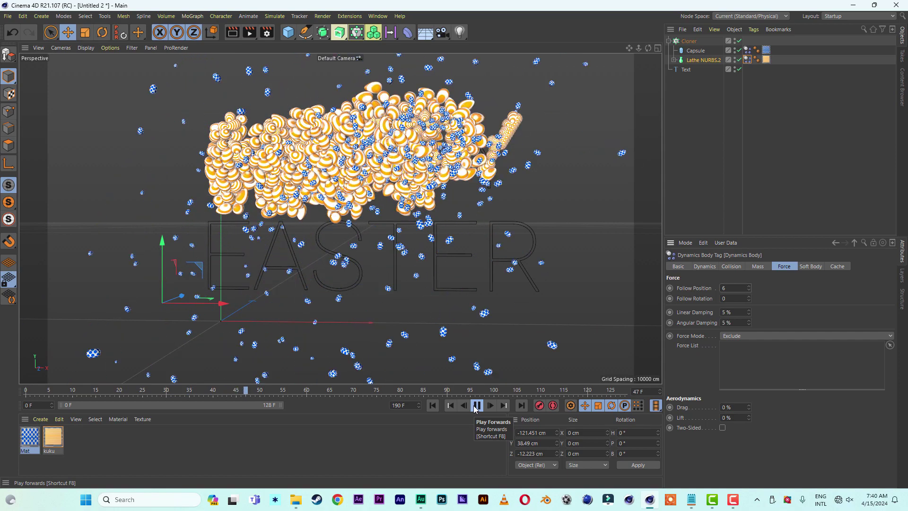
pyautogui.click(476, 405)
pyautogui.click(432, 405)
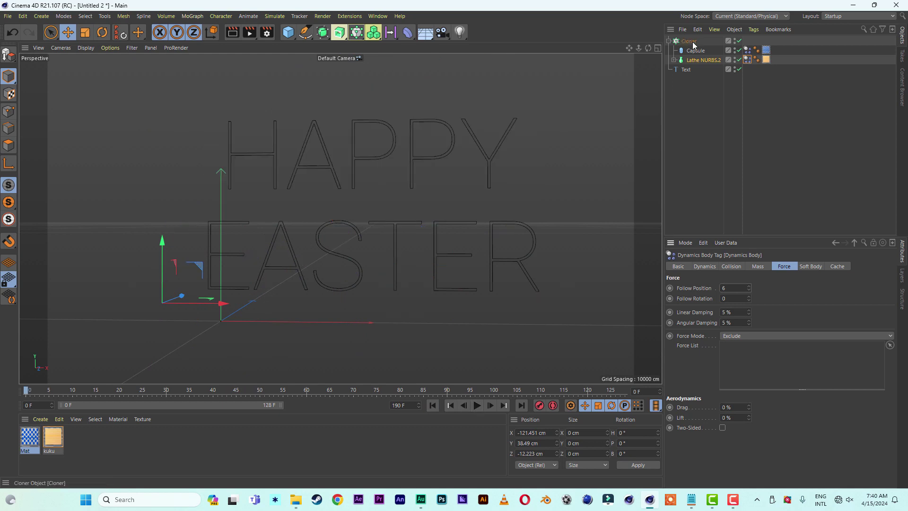
# - Add a Random effector to the Cloner
pyautogui.click(693, 41)
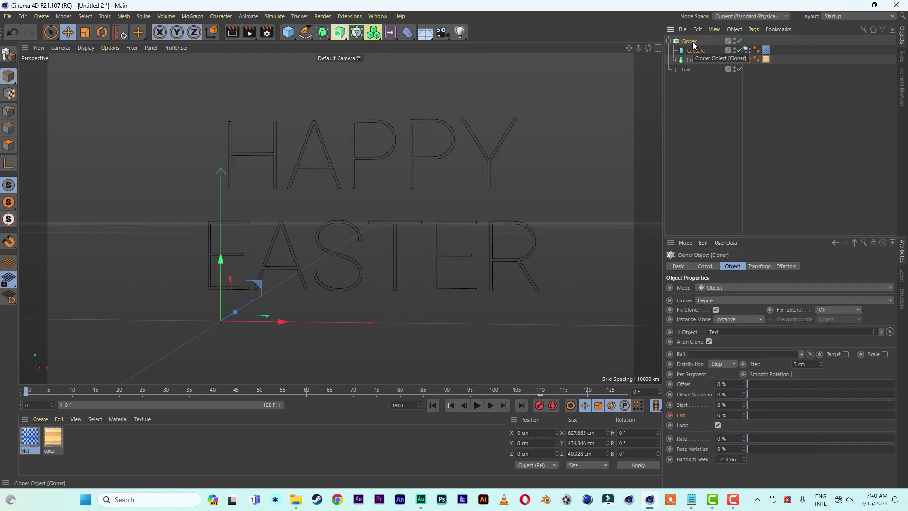
pyautogui.click(191, 16)
pyautogui.moveTo(194, 31)
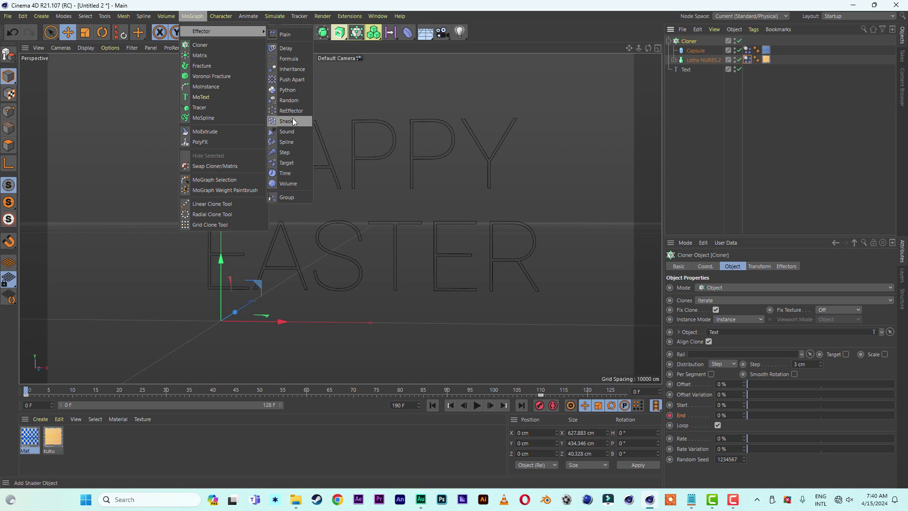
pyautogui.click(289, 101)
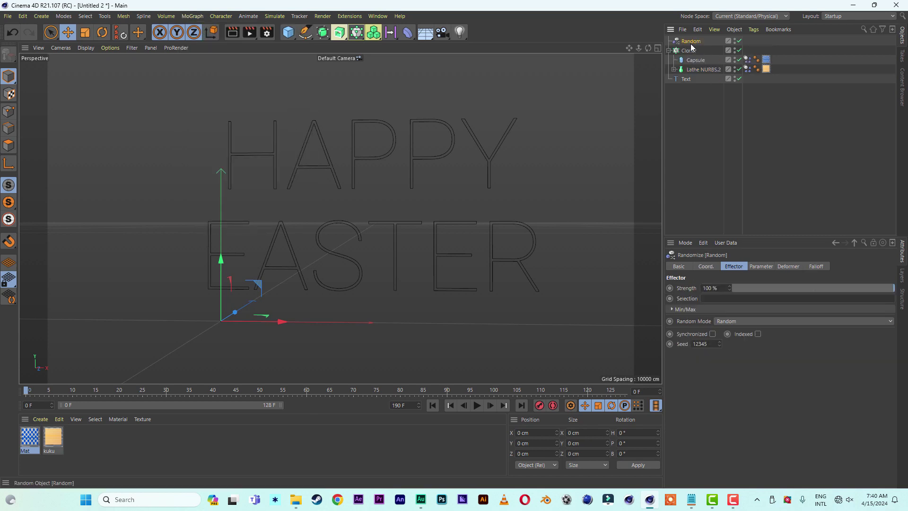
# - Turn off the Random effector's position variation, enable uniform scale variation of 0.5, and play the animation
pyautogui.click(761, 266)
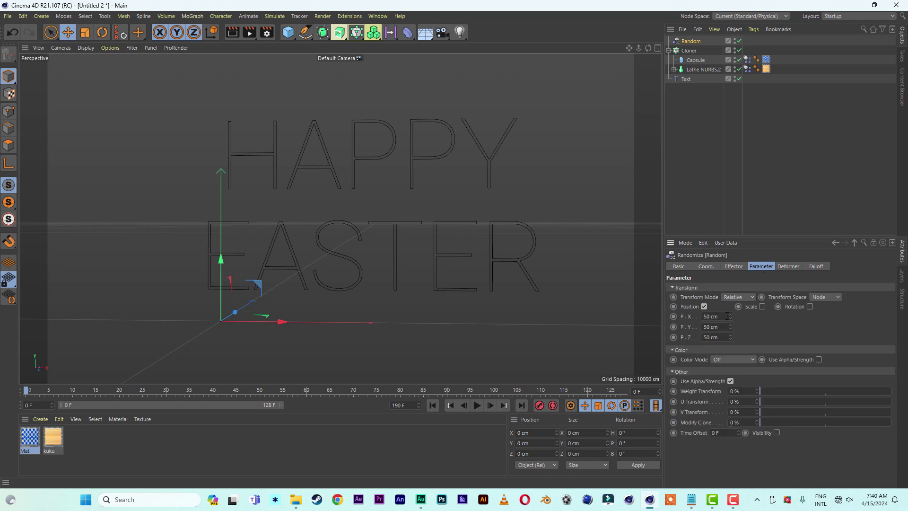
pyautogui.click(704, 307)
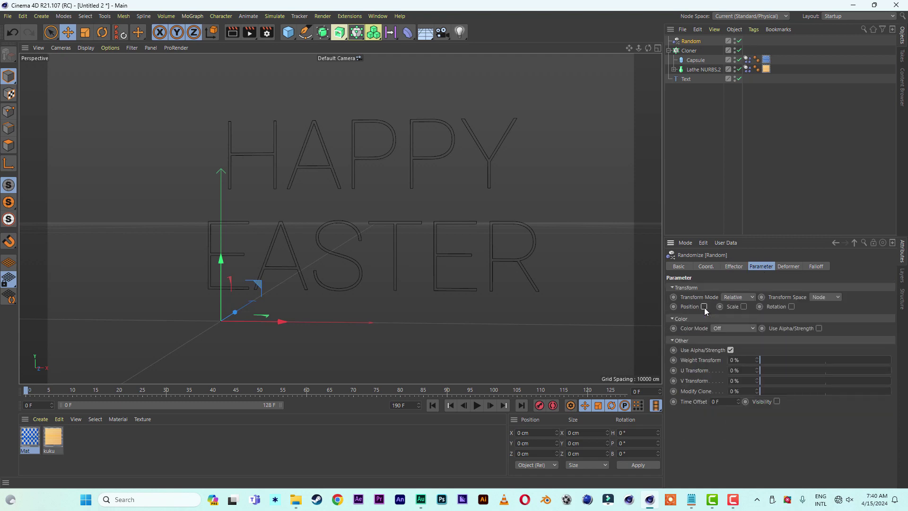
pyautogui.click(744, 307)
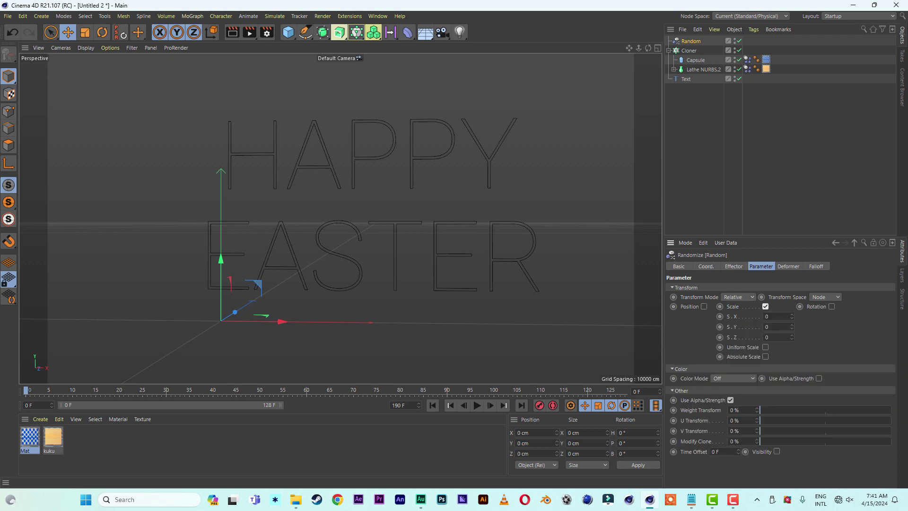
pyautogui.click(765, 347)
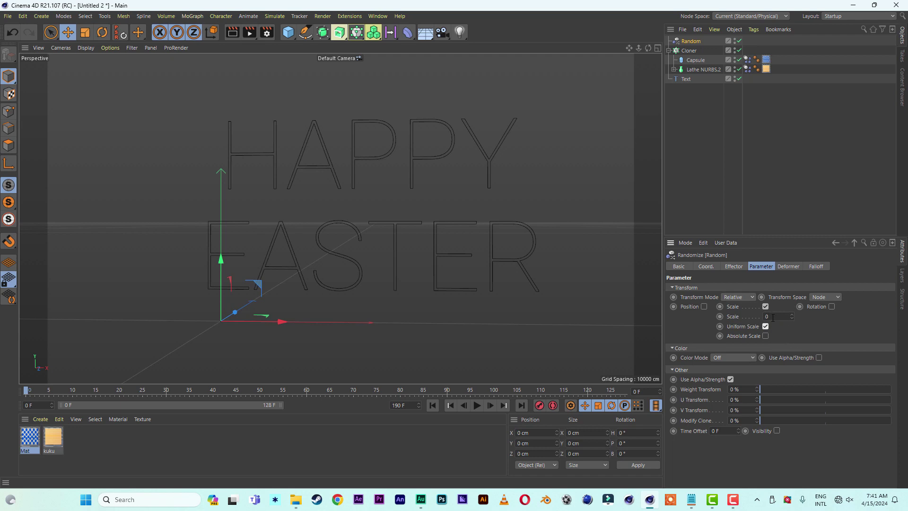
pyautogui.write('.6')
pyautogui.click(477, 407)
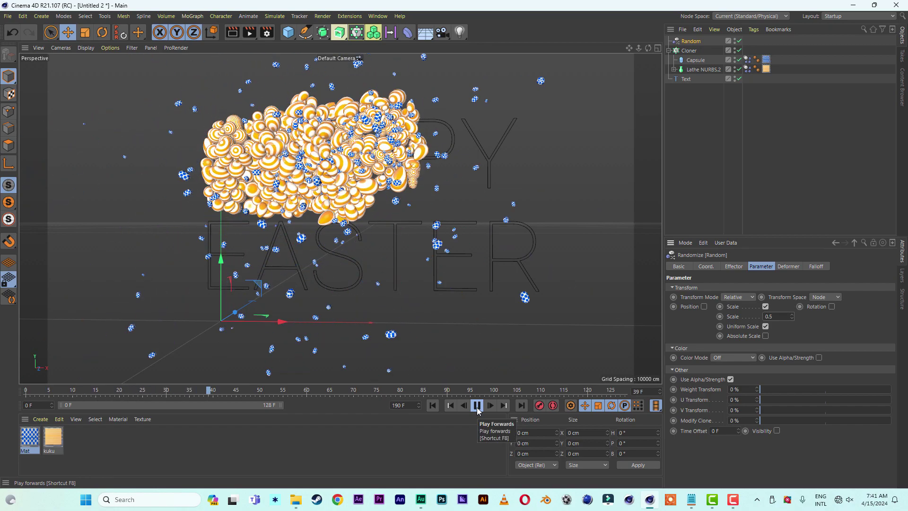
pyautogui.click(477, 406)
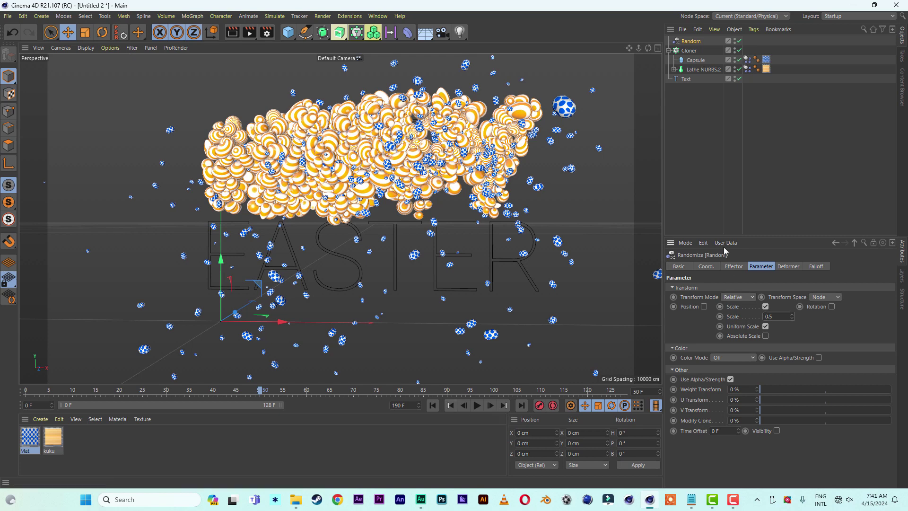
# - Scale the spline inside the Lathe egg to 0.06 on all axes and replay the simulation from the start
pyautogui.click(673, 69)
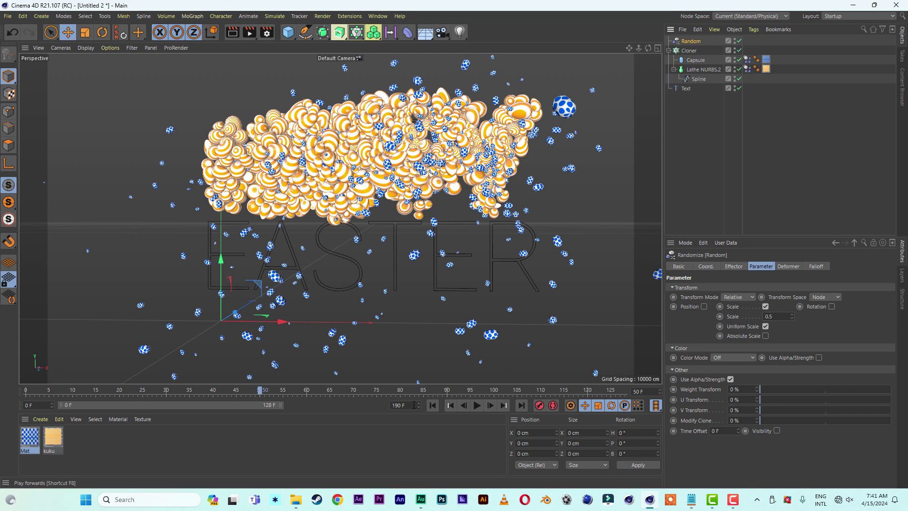
pyautogui.click(432, 405)
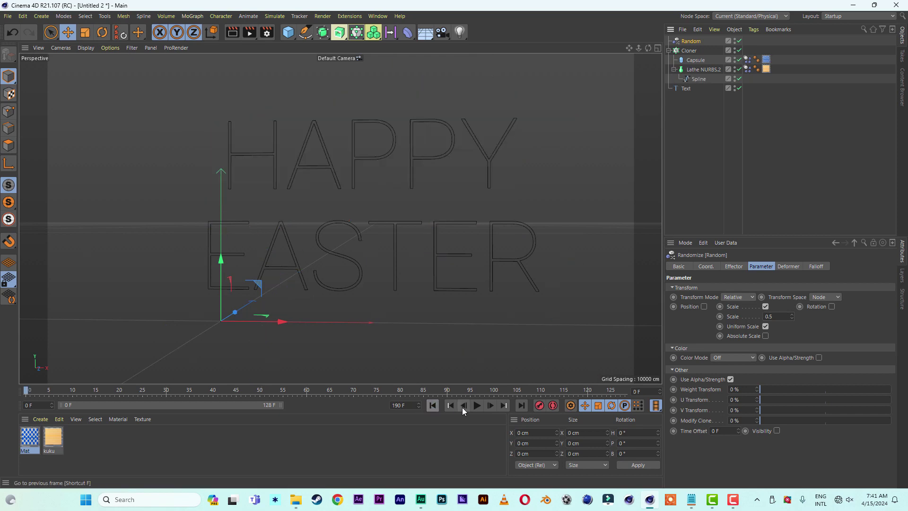
pyautogui.click(699, 79)
pyautogui.click(693, 267)
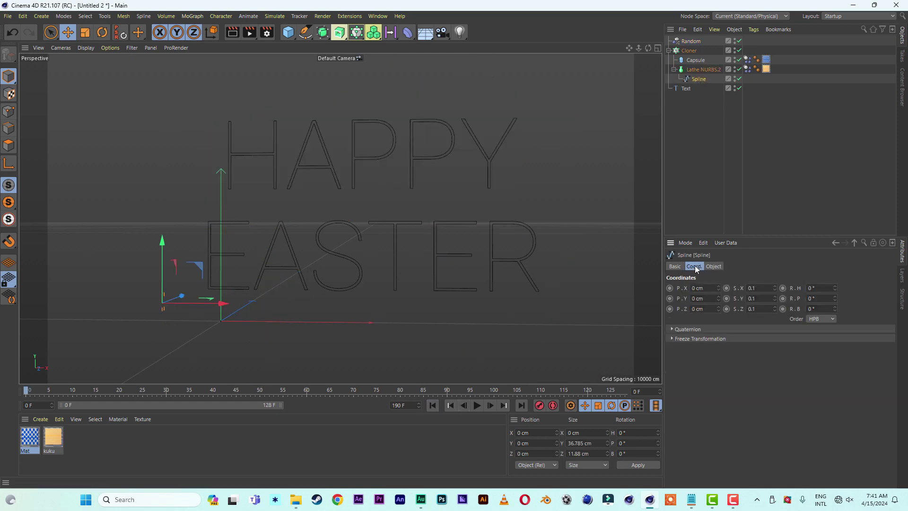
pyautogui.click(774, 310)
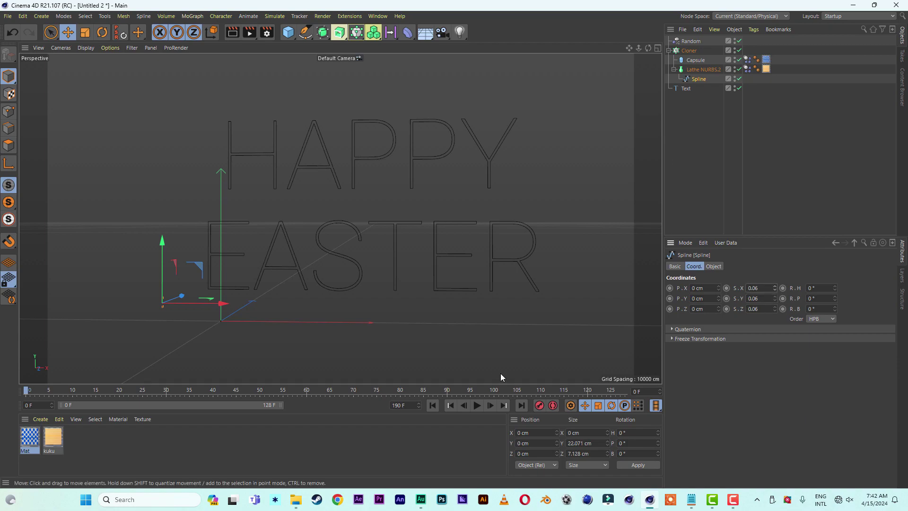
pyautogui.click(432, 406)
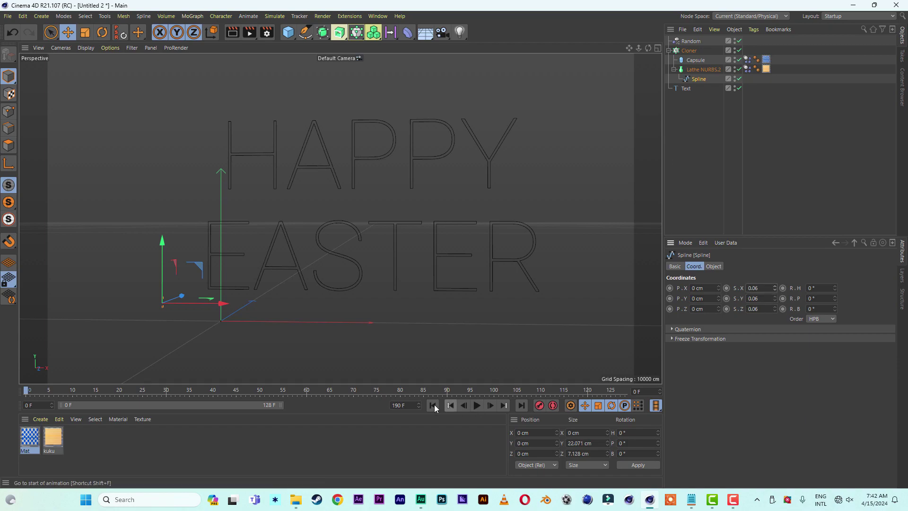
pyautogui.click(477, 405)
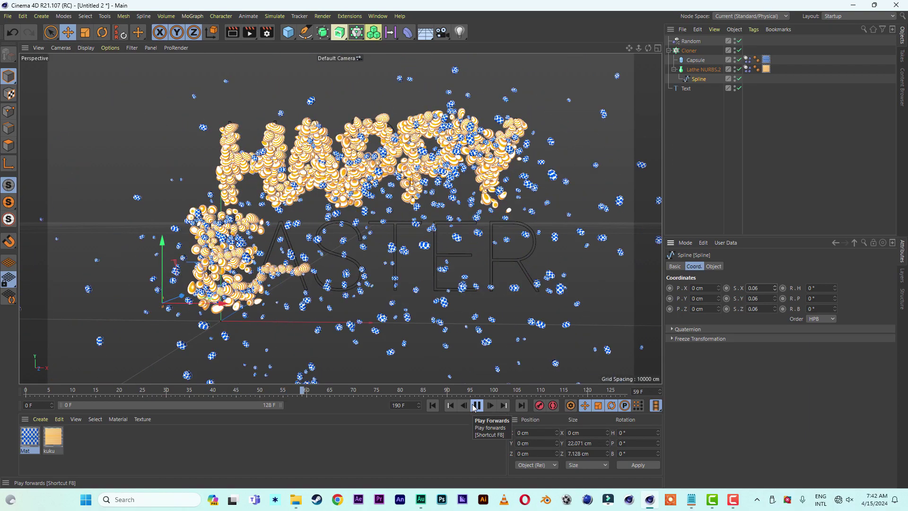
pyautogui.click(476, 405)
# - Reduce the Lathe egg's spline scale to 0.04 on all axes, replay the simulation, and return to the first frame
pyautogui.click(774, 310)
pyautogui.hotkey('shift', 'f')
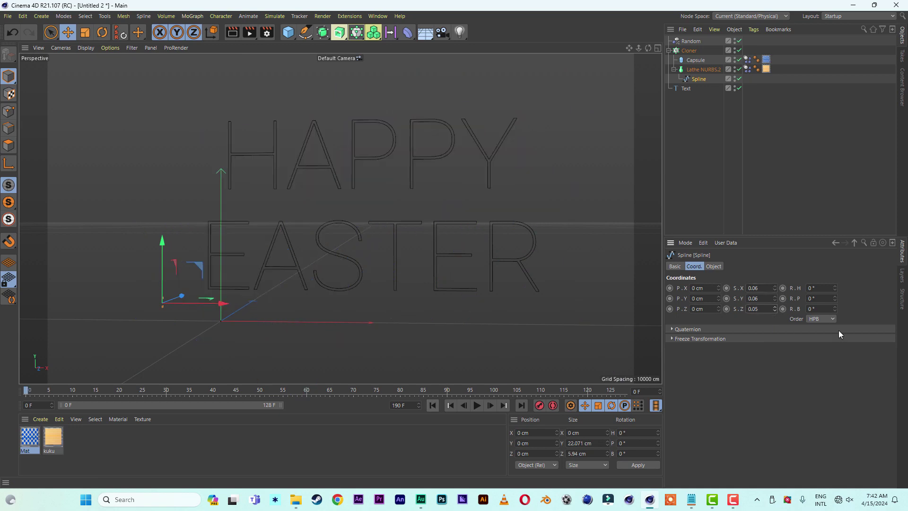
pyautogui.click(774, 311)
pyautogui.click(774, 301)
pyautogui.click(475, 407)
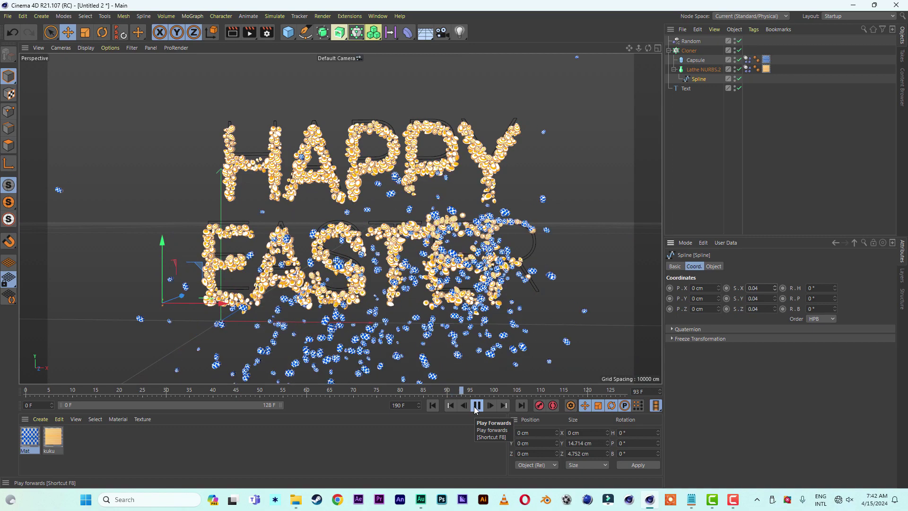
pyautogui.click(476, 405)
pyautogui.click(432, 405)
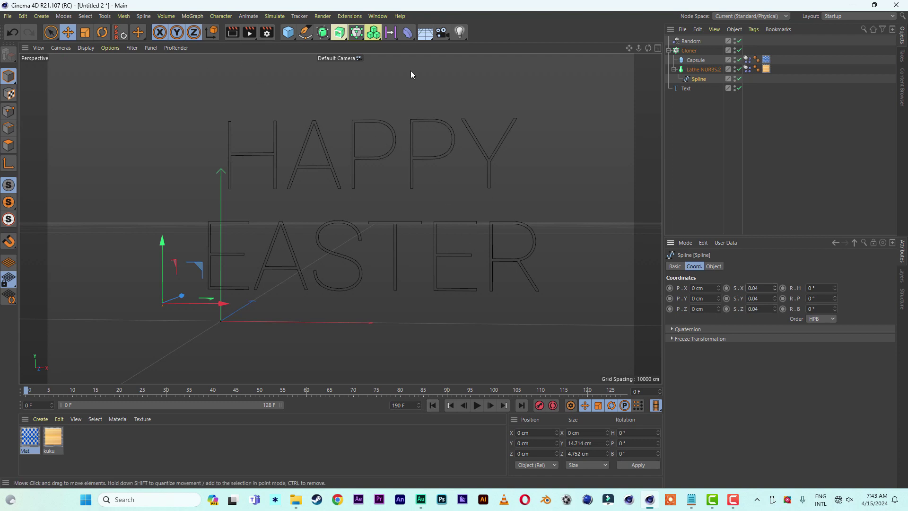
# - Add a Floor object to the scene and give it a Collider Body simulation tag
pyautogui.click(431, 37)
pyautogui.click(461, 46)
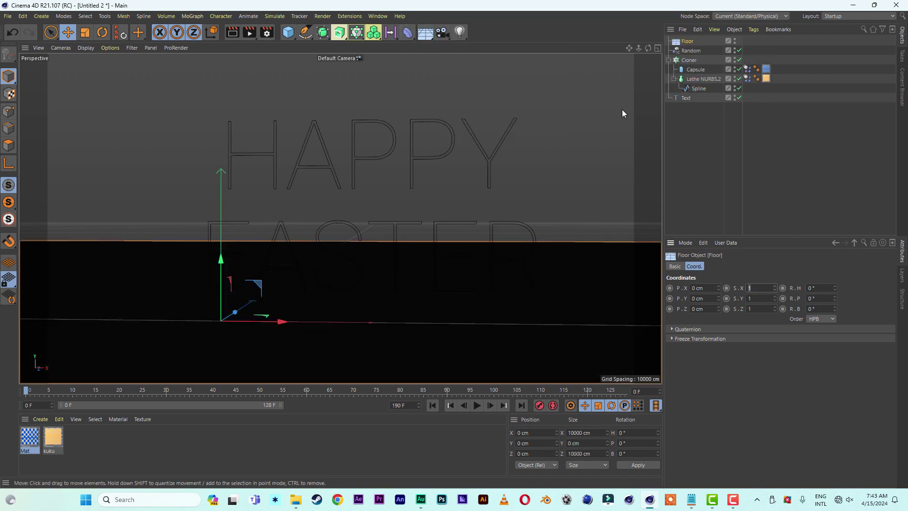
pyautogui.rightClick(688, 43)
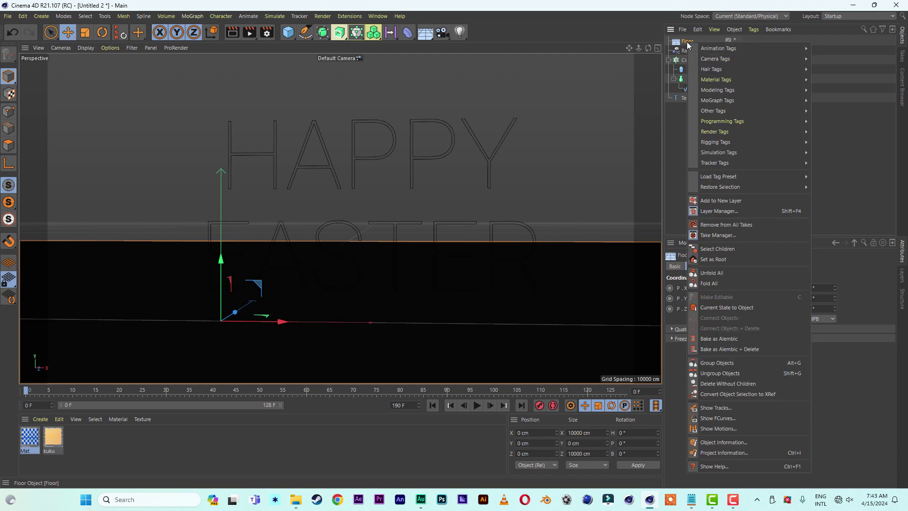
pyautogui.moveTo(721, 53)
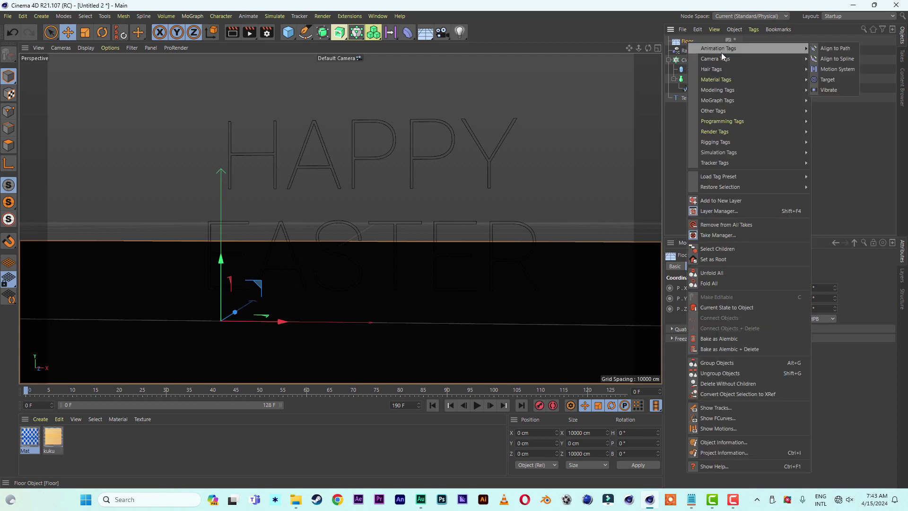
pyautogui.moveTo(737, 154)
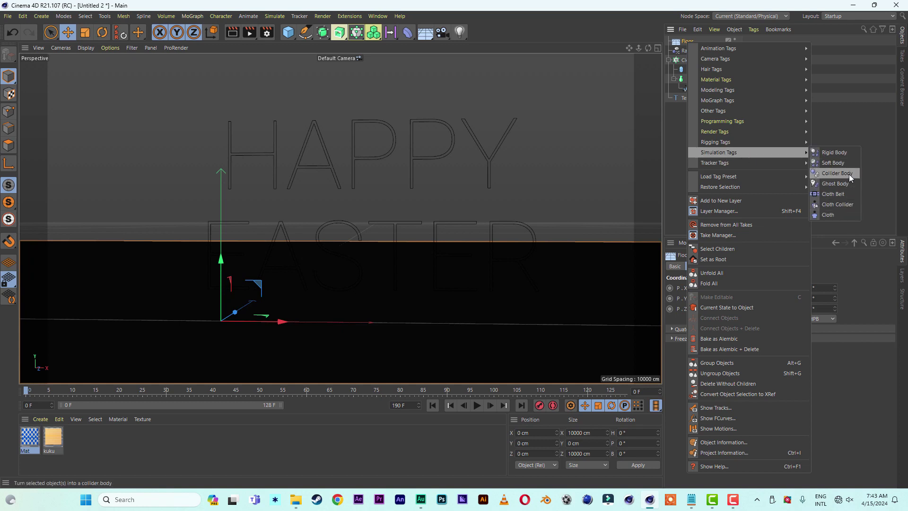
pyautogui.click(837, 173)
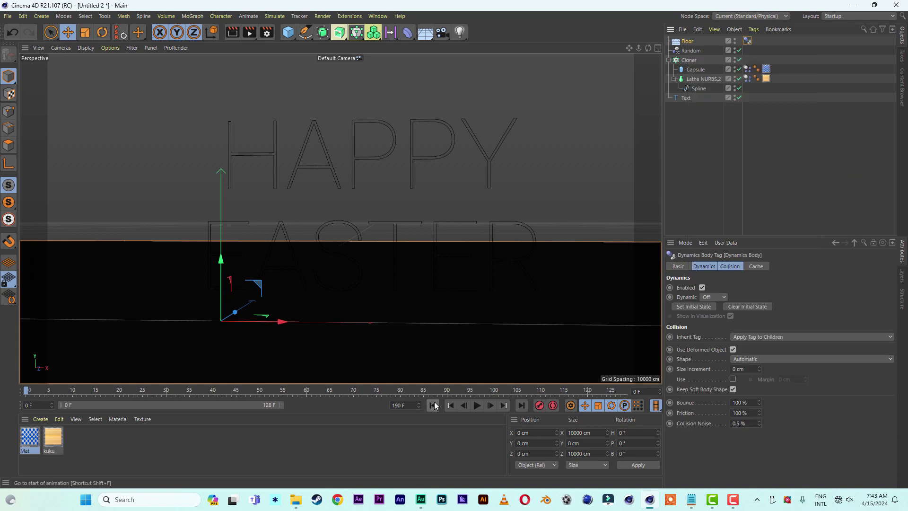
# - Play the simulation with nothing selected, extend the preview range's end to frame 190 during playback, and stop it
pyautogui.click(821, 142)
pyautogui.click(477, 405)
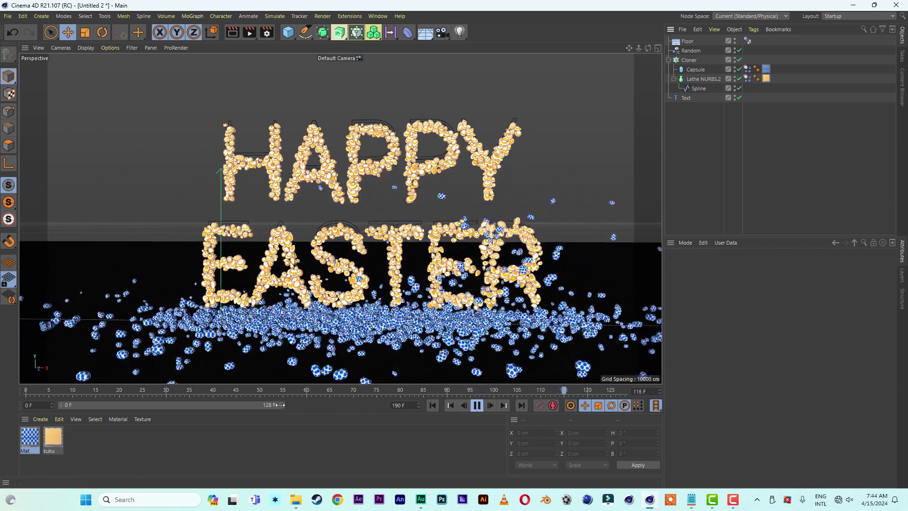
pyautogui.moveTo(275, 406); pyautogui.dragTo(326, 406)
pyautogui.moveTo(109, 406); pyautogui.dragTo(57, 407)
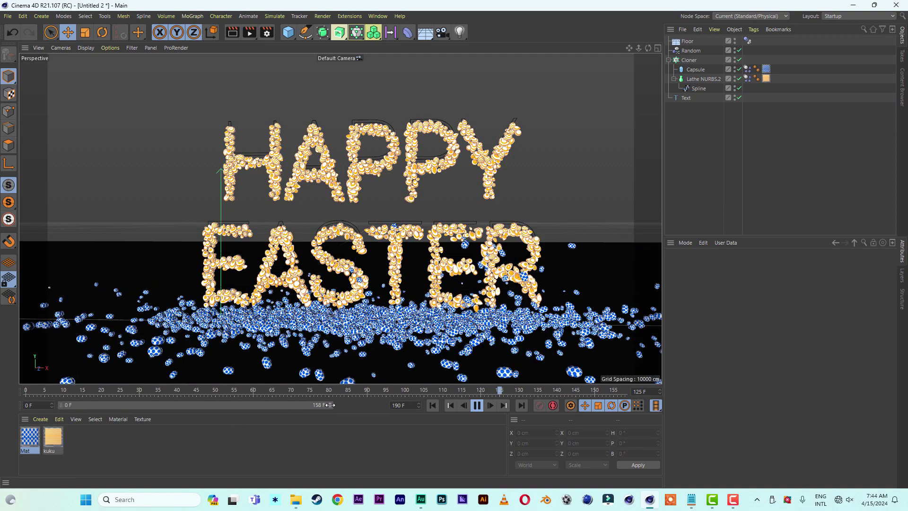
pyautogui.moveTo(328, 405); pyautogui.dragTo(383, 405)
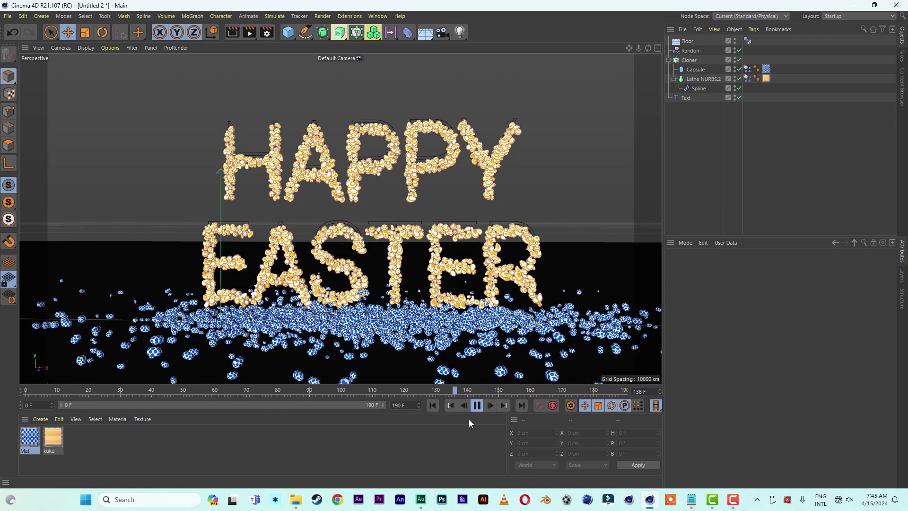
pyautogui.click(478, 406)
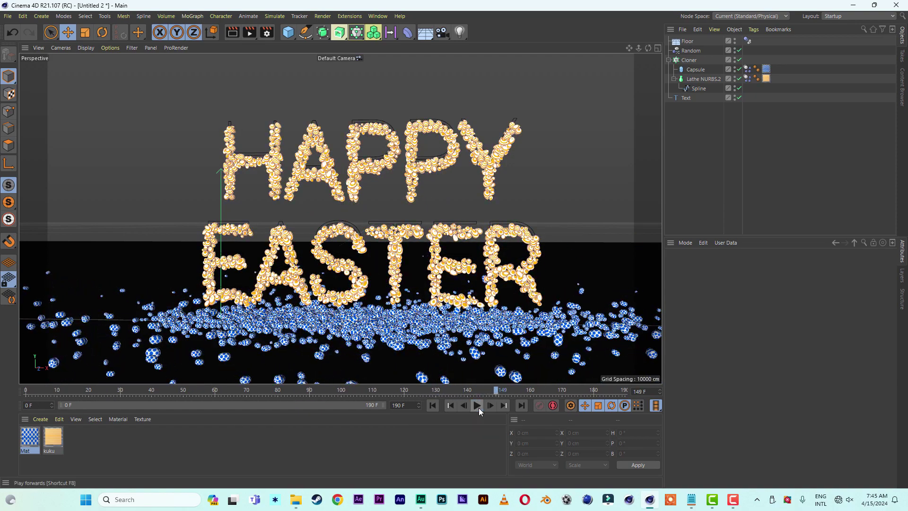